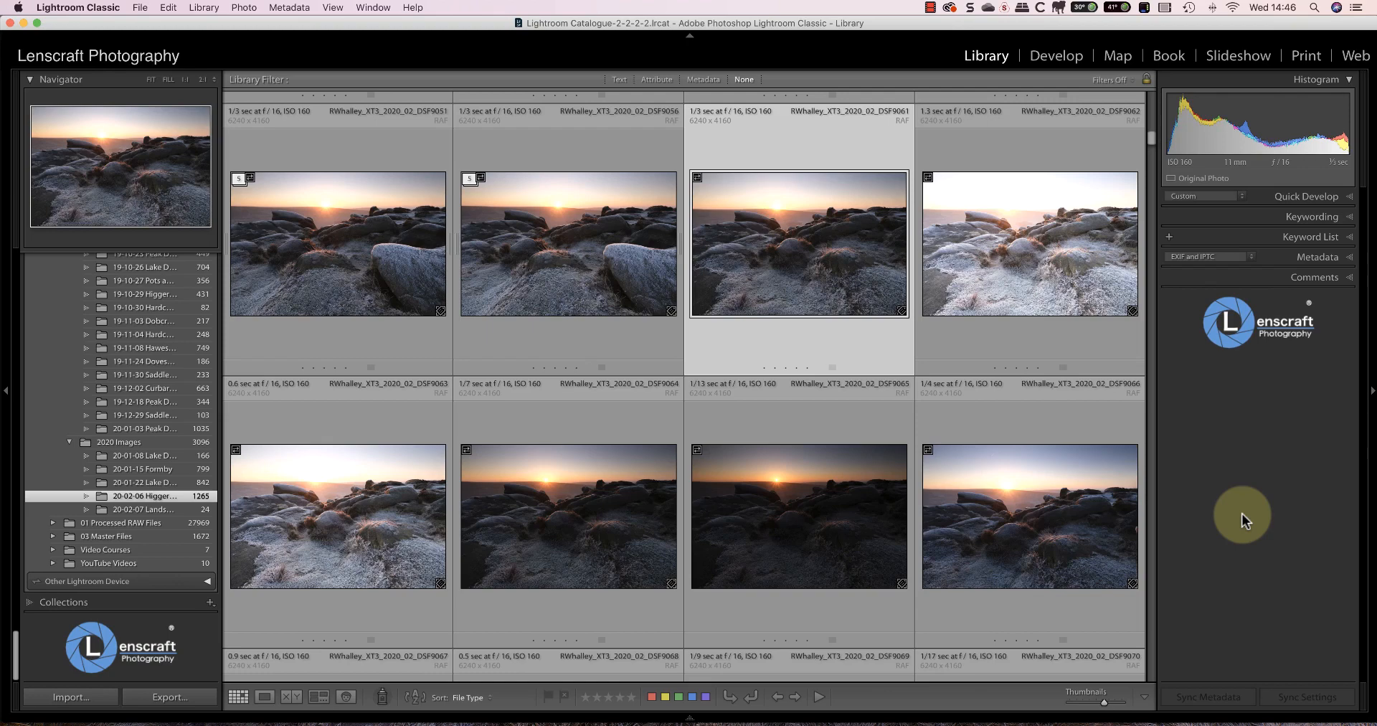
# Open the photo import, set it to Copy, and review the file extension and renaming template options
pyautogui.press('super+shift+i')
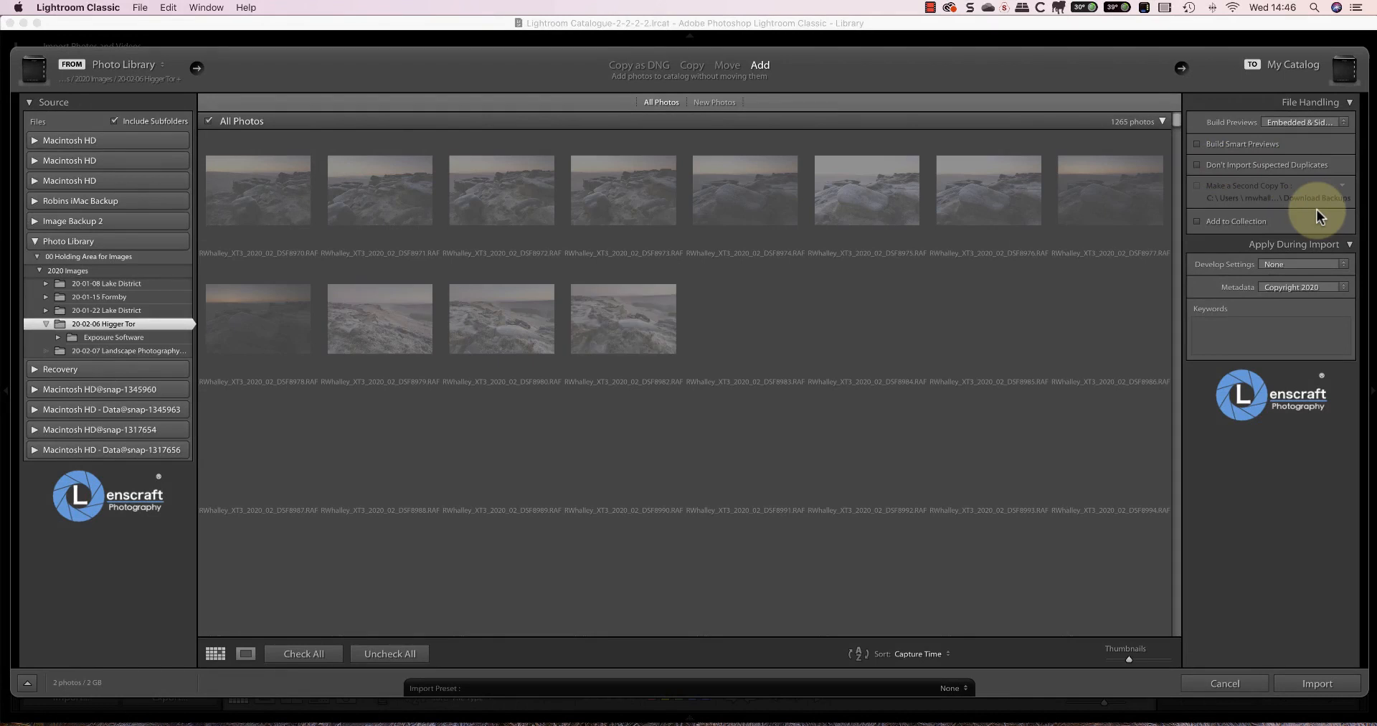
pyautogui.click(685, 65)
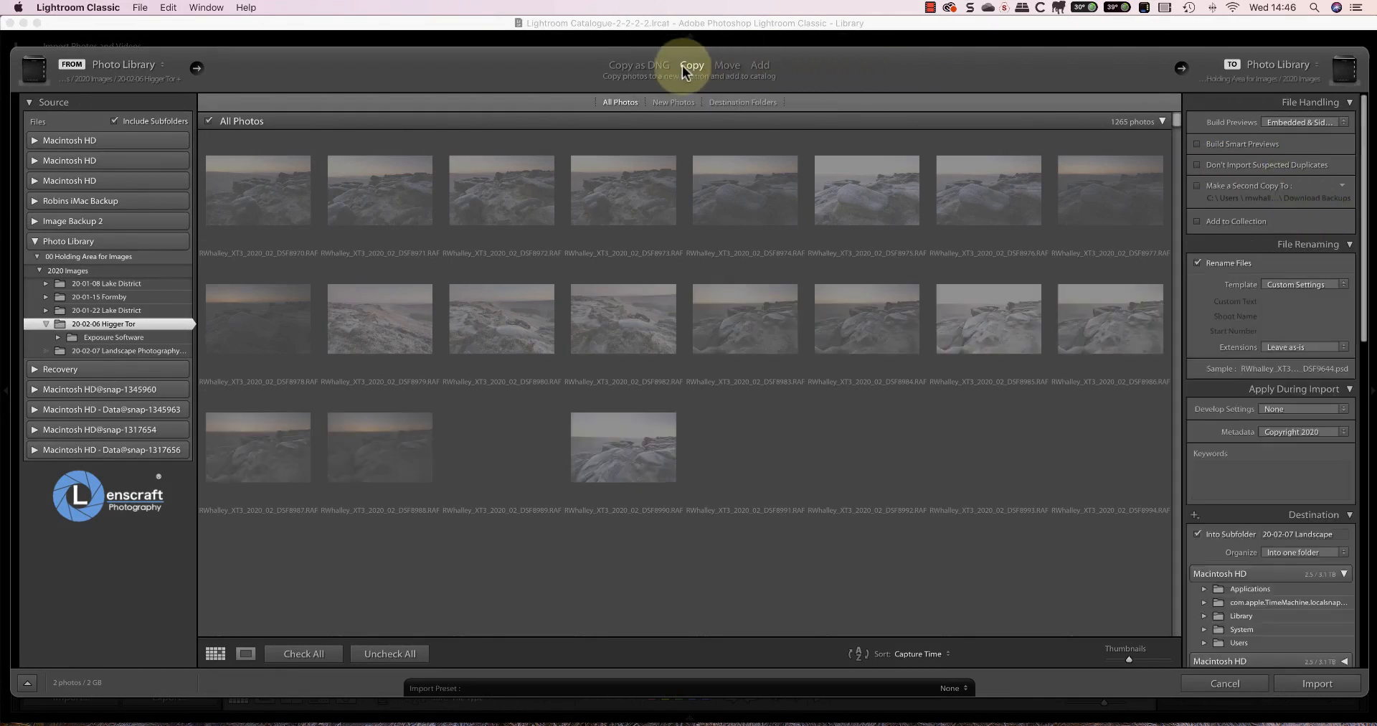
pyautogui.click(1342, 346)
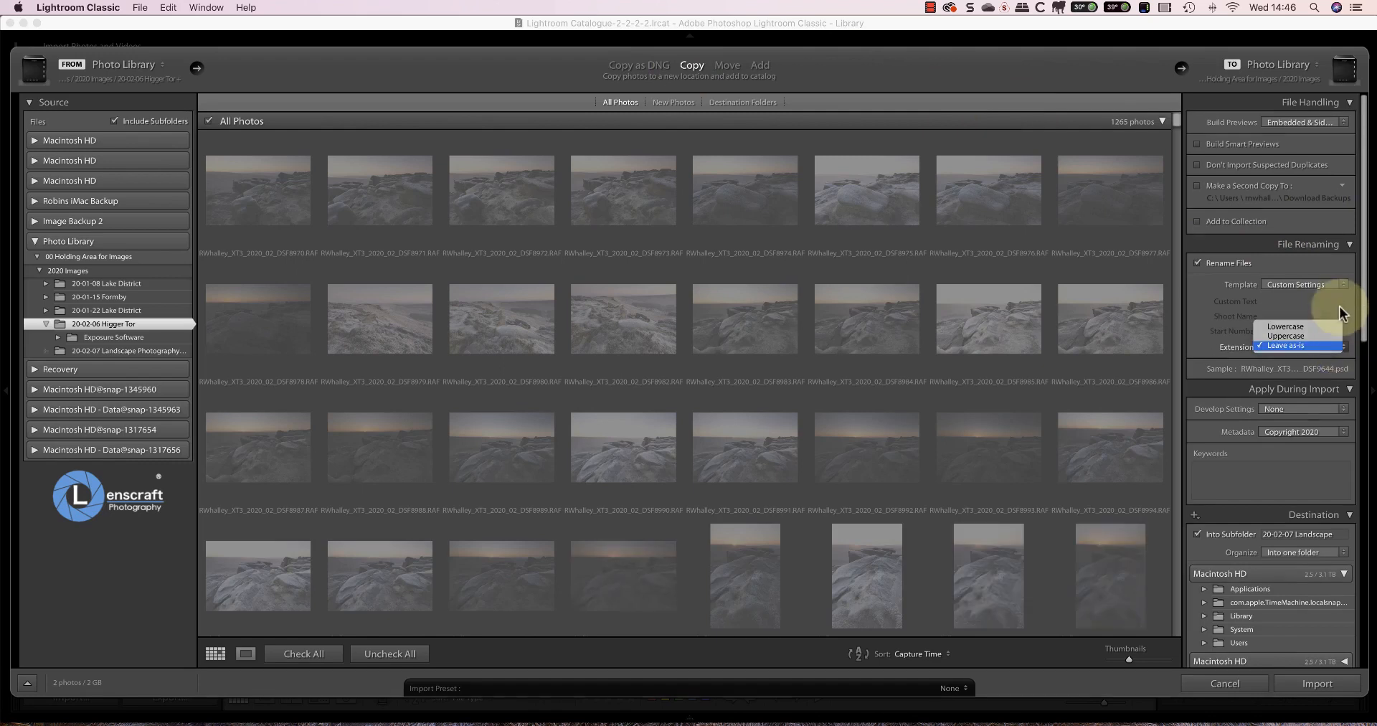
pyautogui.click(1341, 284)
pyautogui.click(1343, 283)
pyautogui.click(1257, 394)
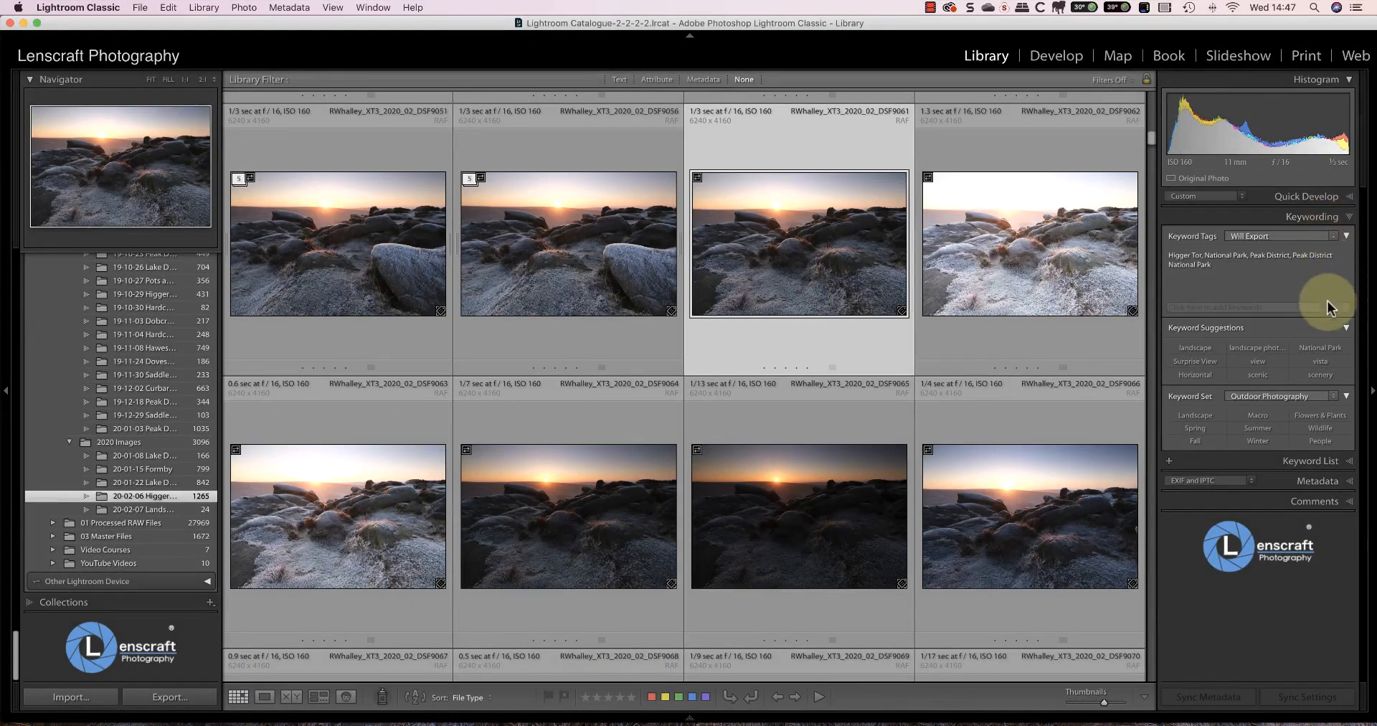
# Add the keywords "landscape photography" and "Rocks" to the selected DSF9061 photo, with the keyword tags shown as Enter Keywords
pyautogui.click(1257, 348)
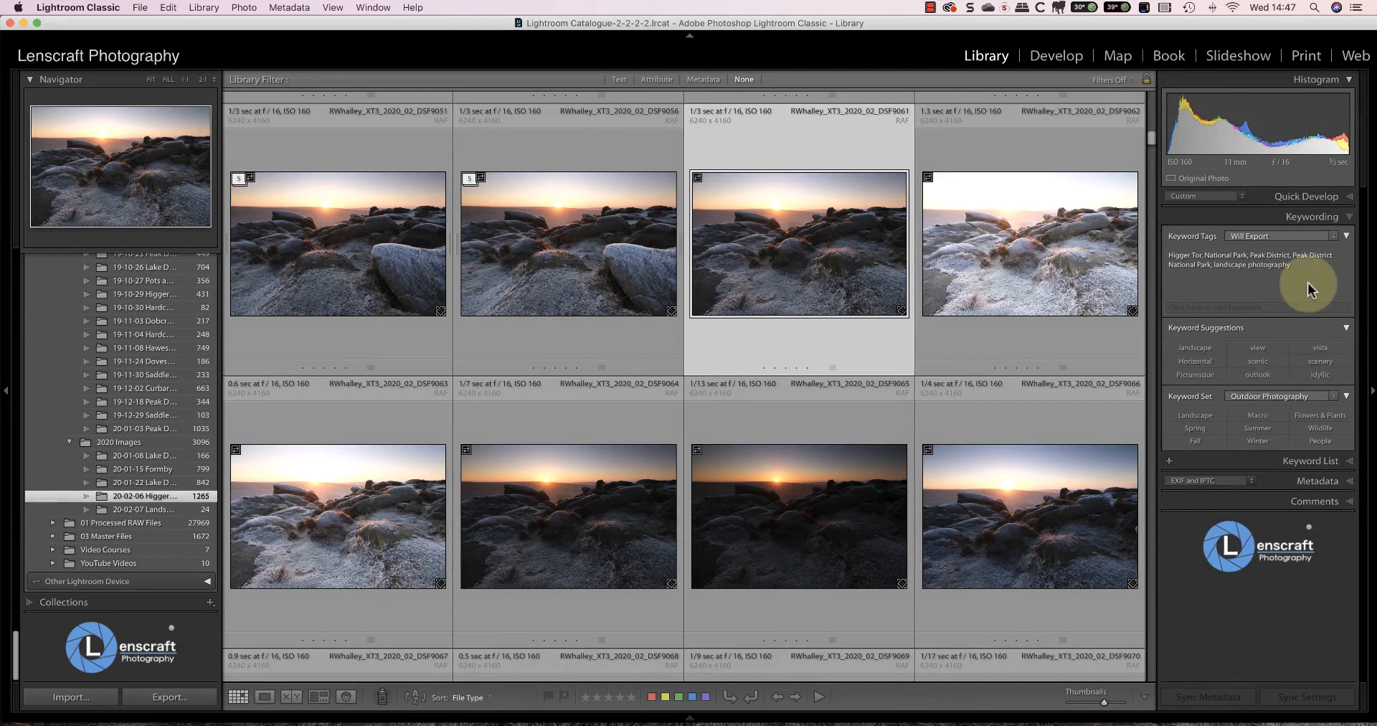
pyautogui.click(1334, 237)
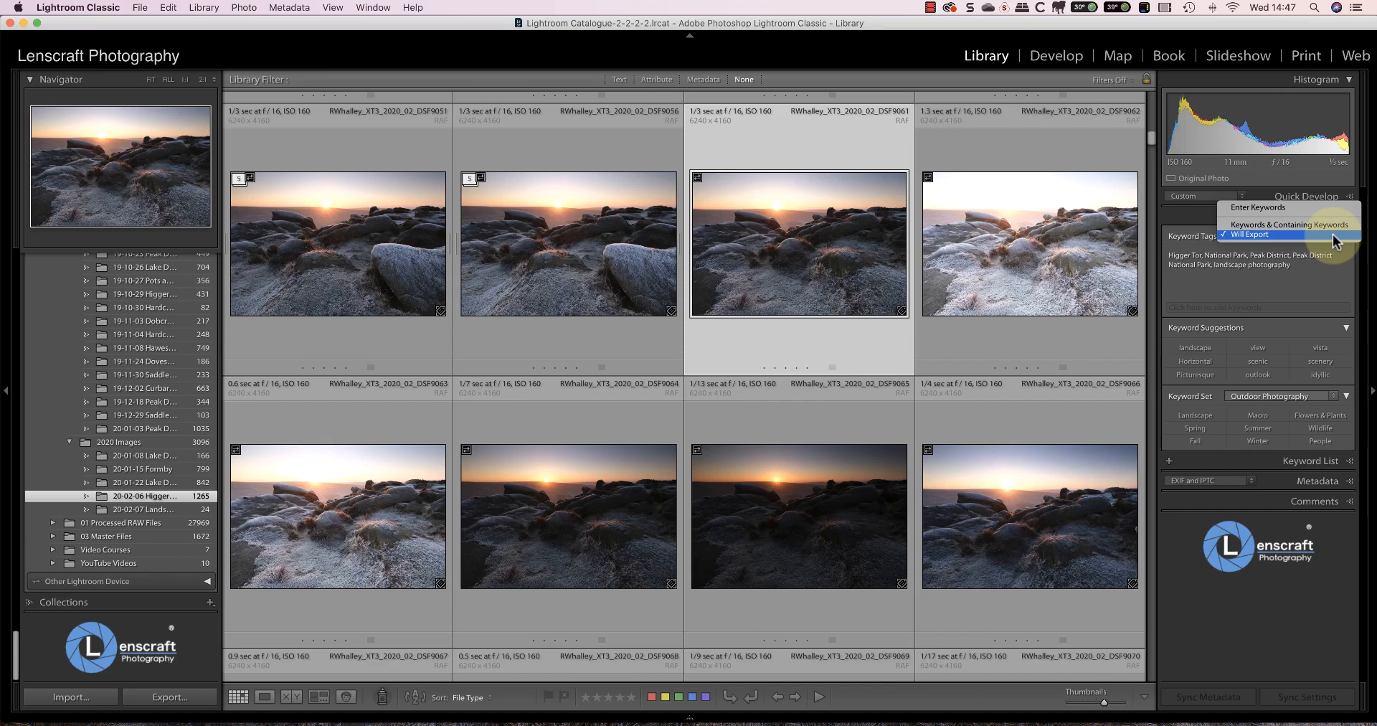
pyautogui.click(1284, 207)
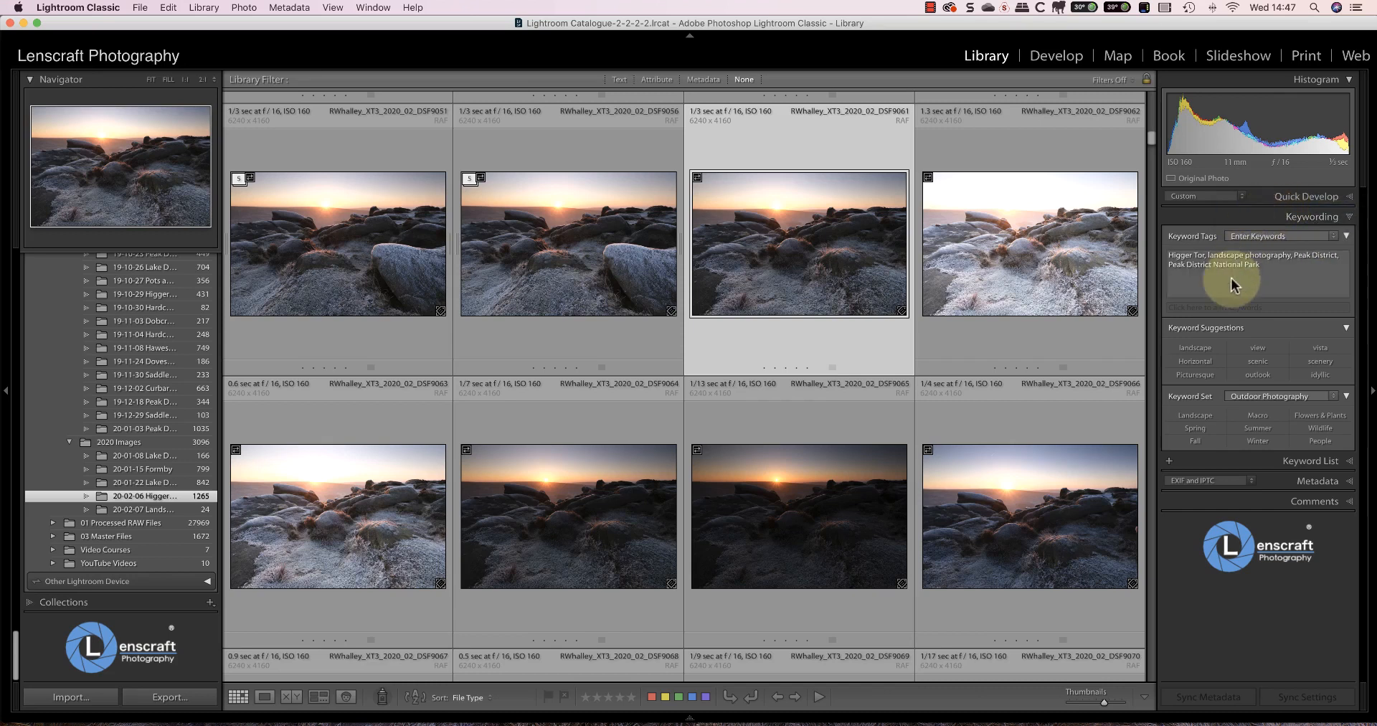
pyautogui.click(1232, 307)
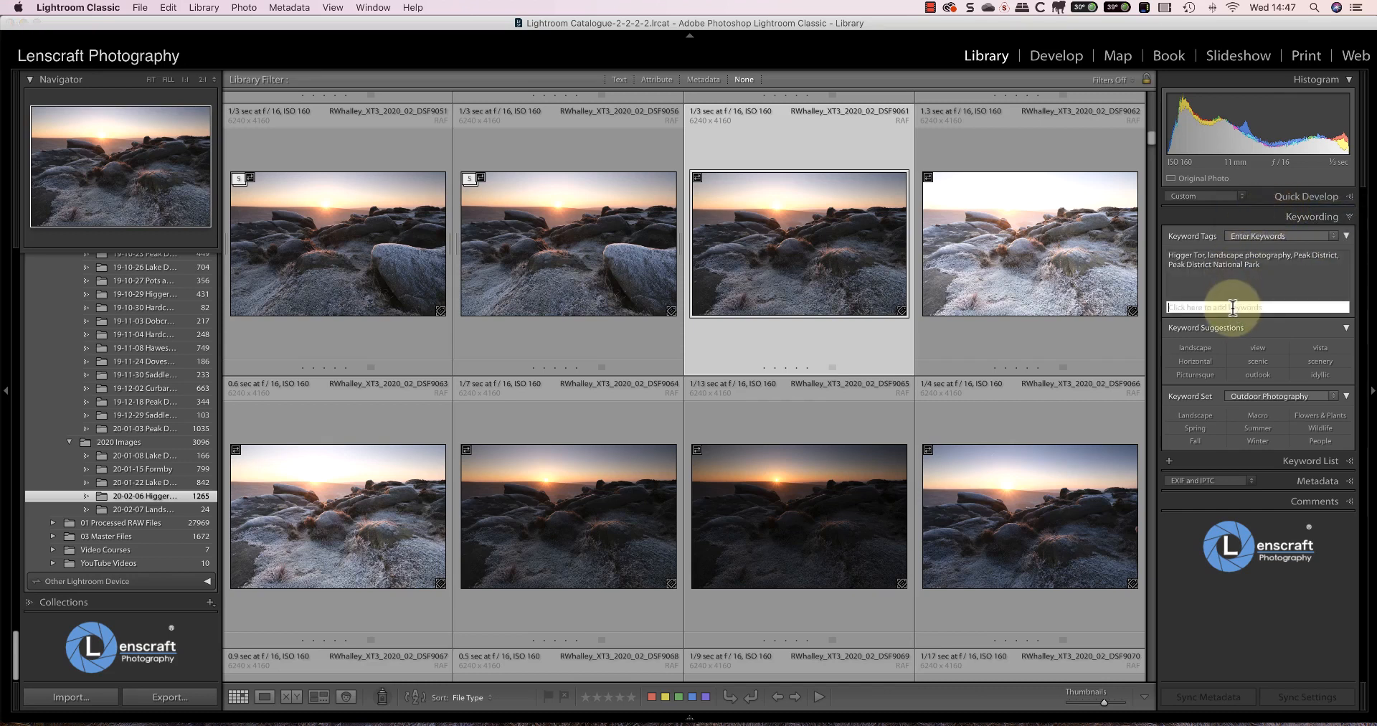
pyautogui.write('Roc')
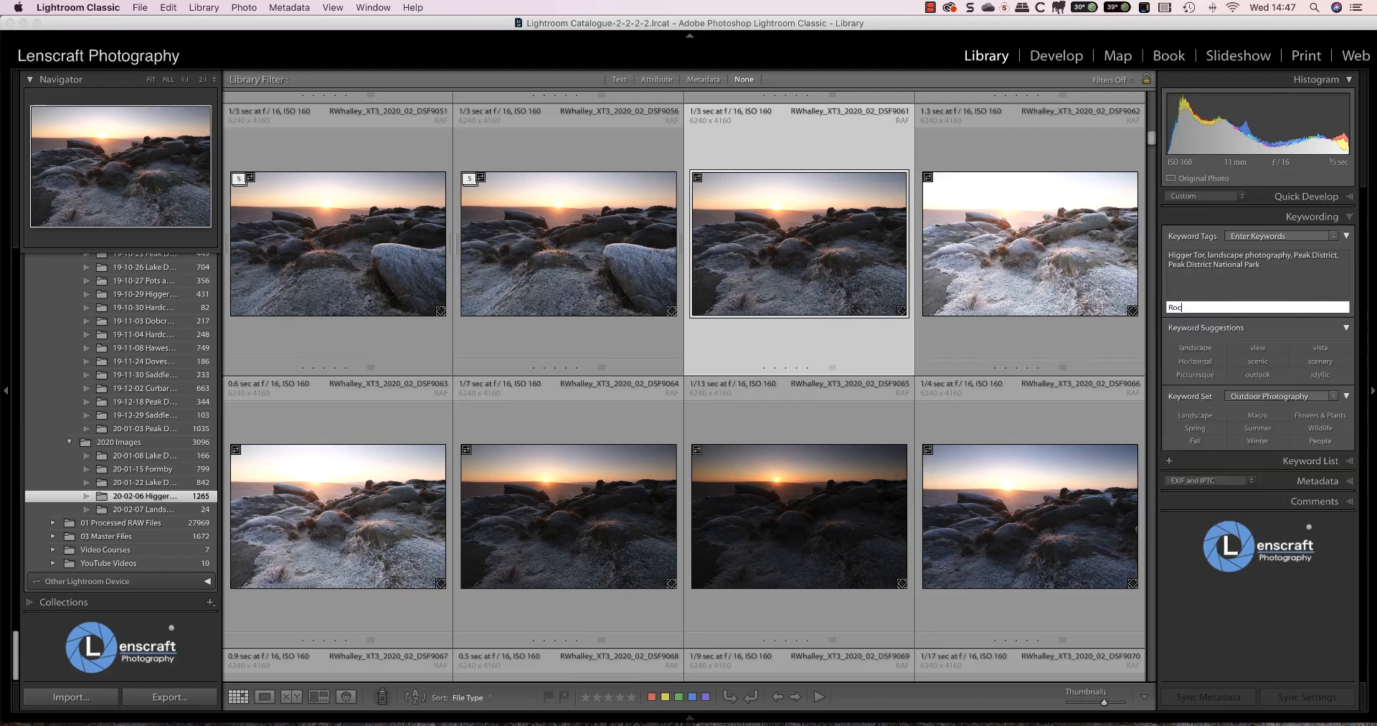
pyautogui.write('ks')
pyautogui.press('Return')
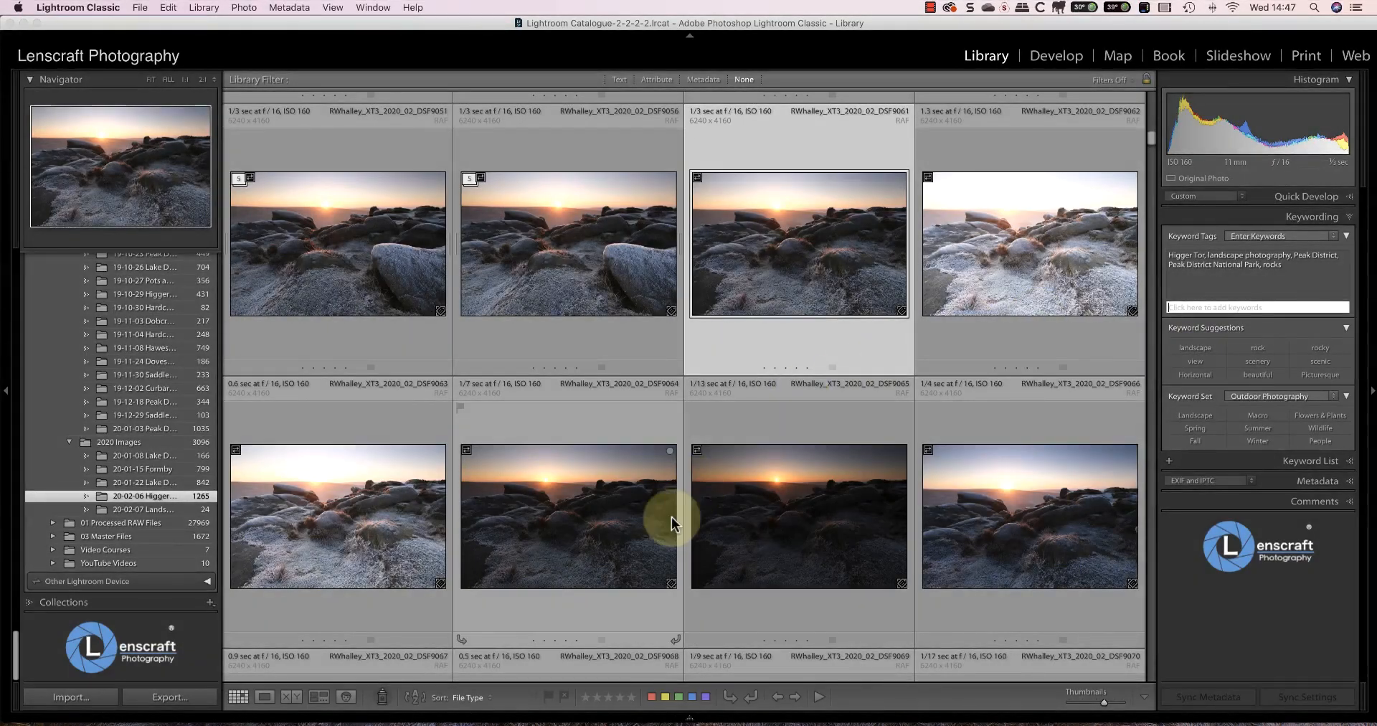
# Flag the DSF9061 photo as a pick, rate it three stars and give it the purple colour label
pyautogui.click(547, 696)
pyautogui.click(602, 697)
pyautogui.click(610, 697)
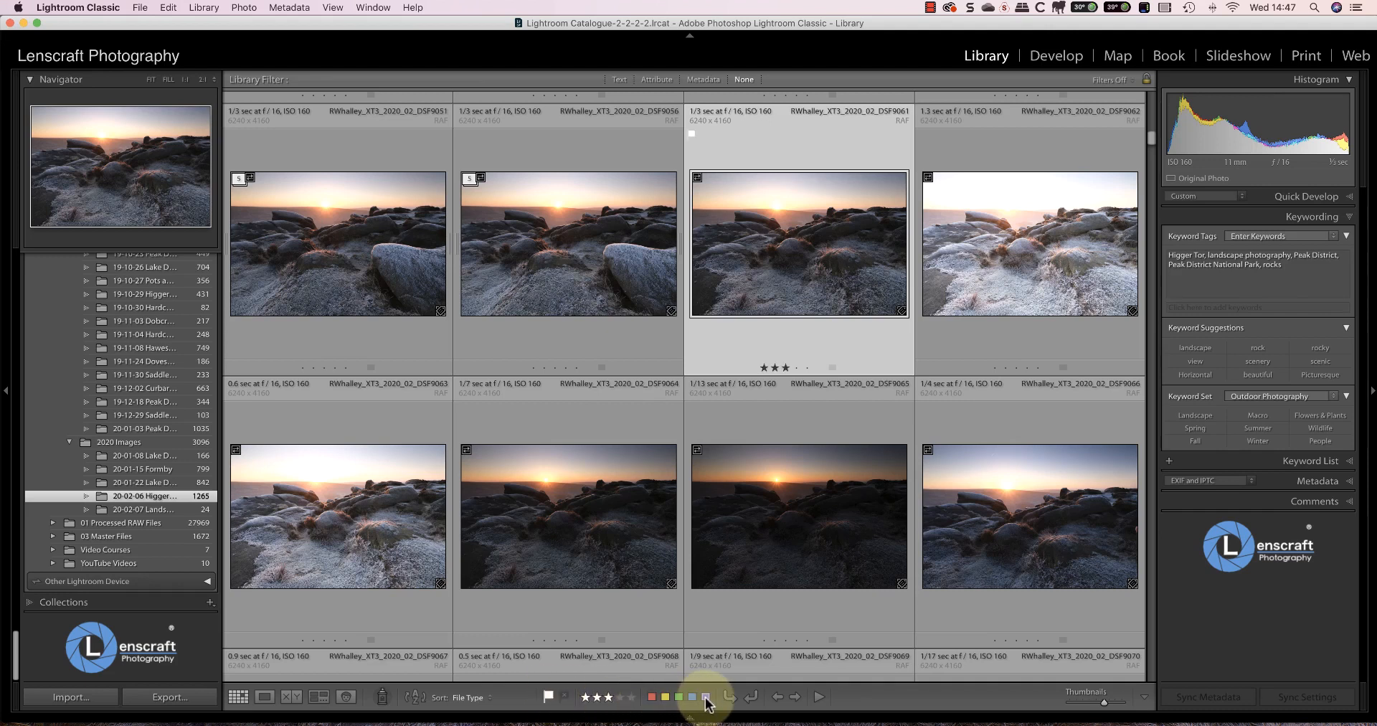
pyautogui.click(705, 697)
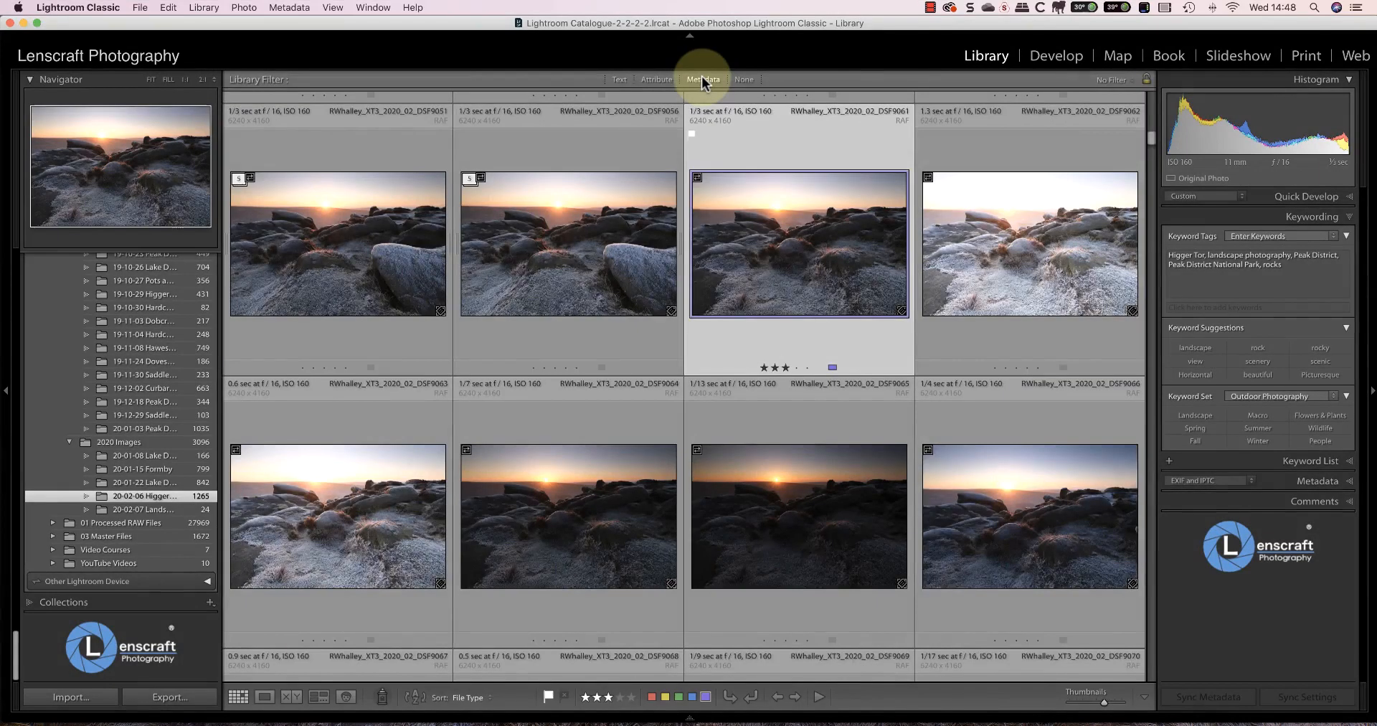
# Filter the photos by metadata for the X-T3 camera, trying the XF10-24mmF4 R OIS and XF16-80mmF4 R OIS WR lenses in turn
pyautogui.click(703, 80)
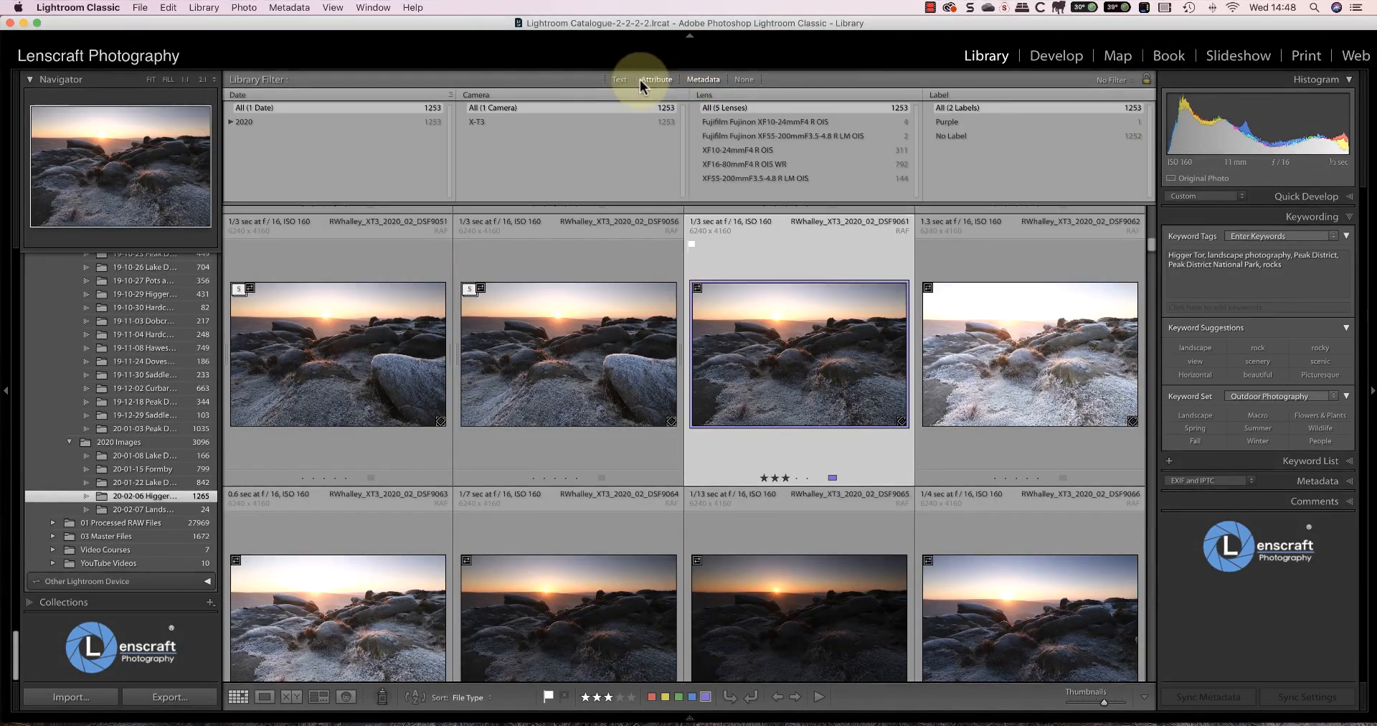
pyautogui.click(491, 121)
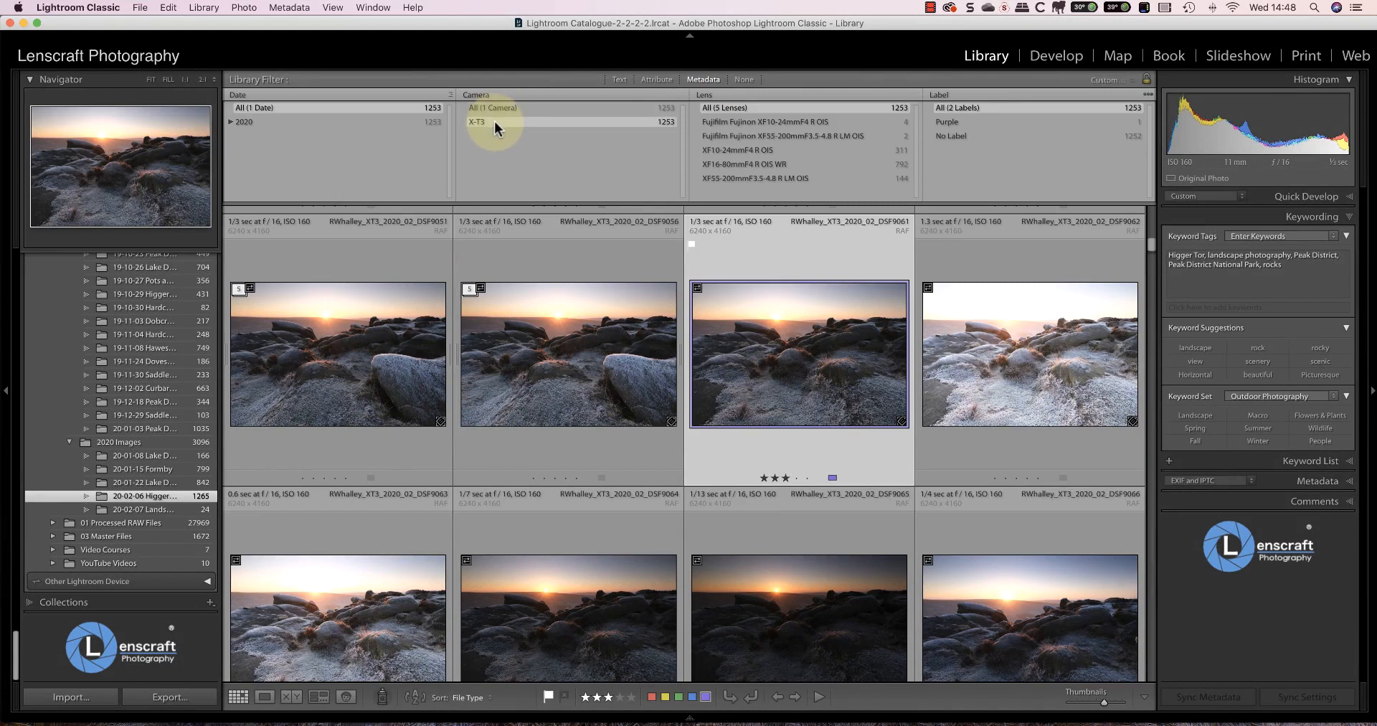
pyautogui.click(752, 149)
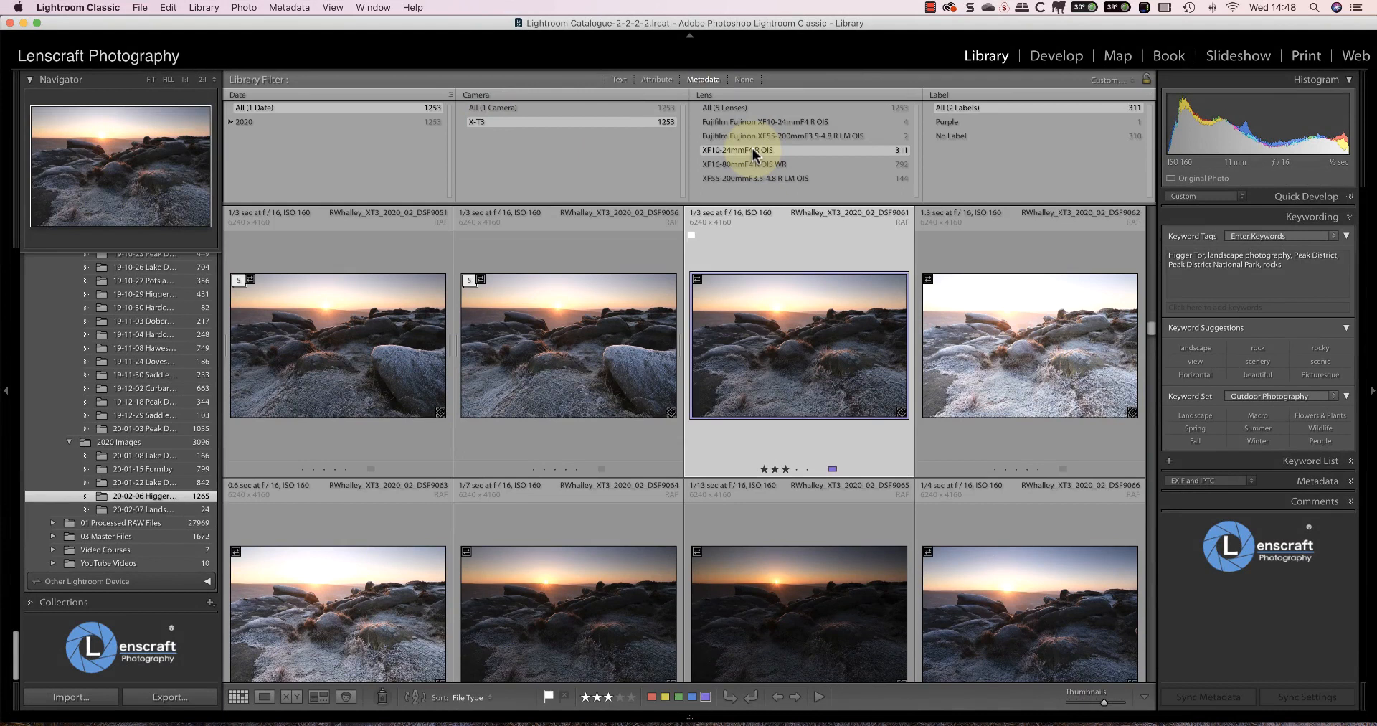
pyautogui.click(753, 164)
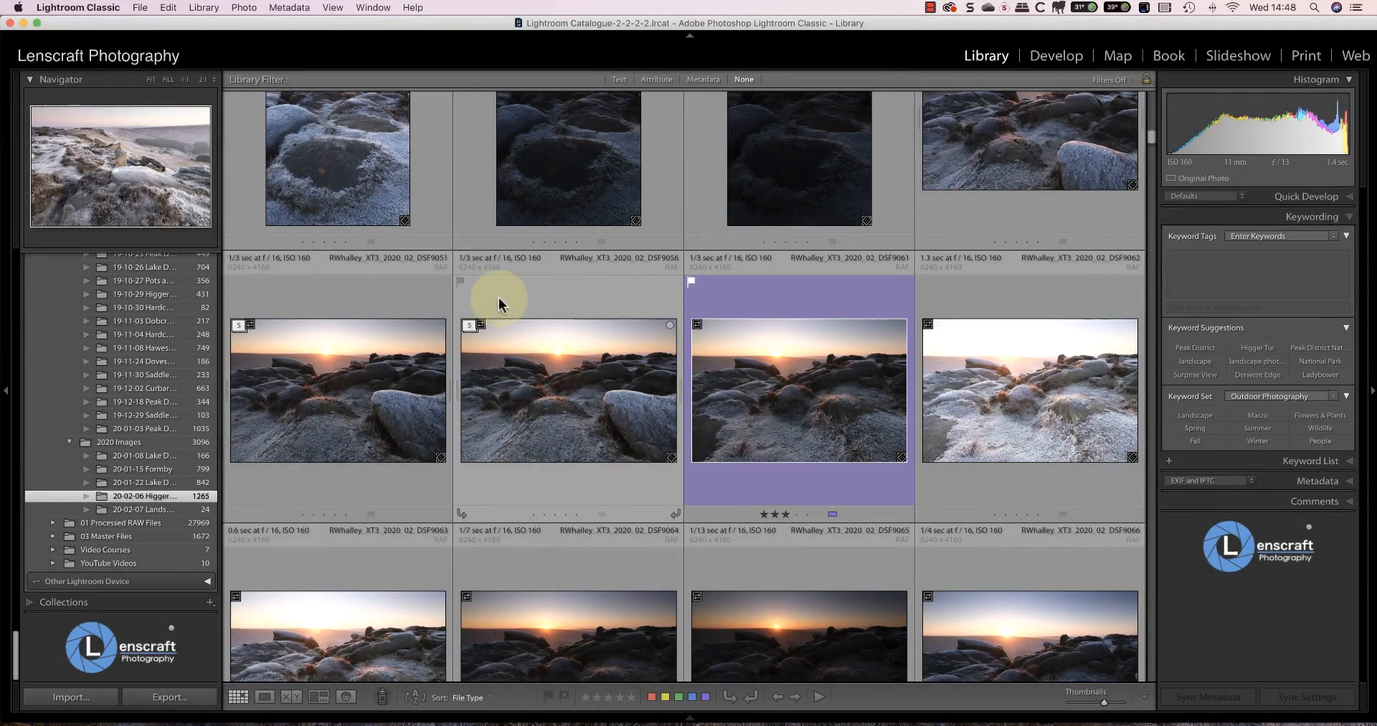
# Expand the photo stack headed by DSF9056 and collapse it again
pyautogui.click(470, 327)
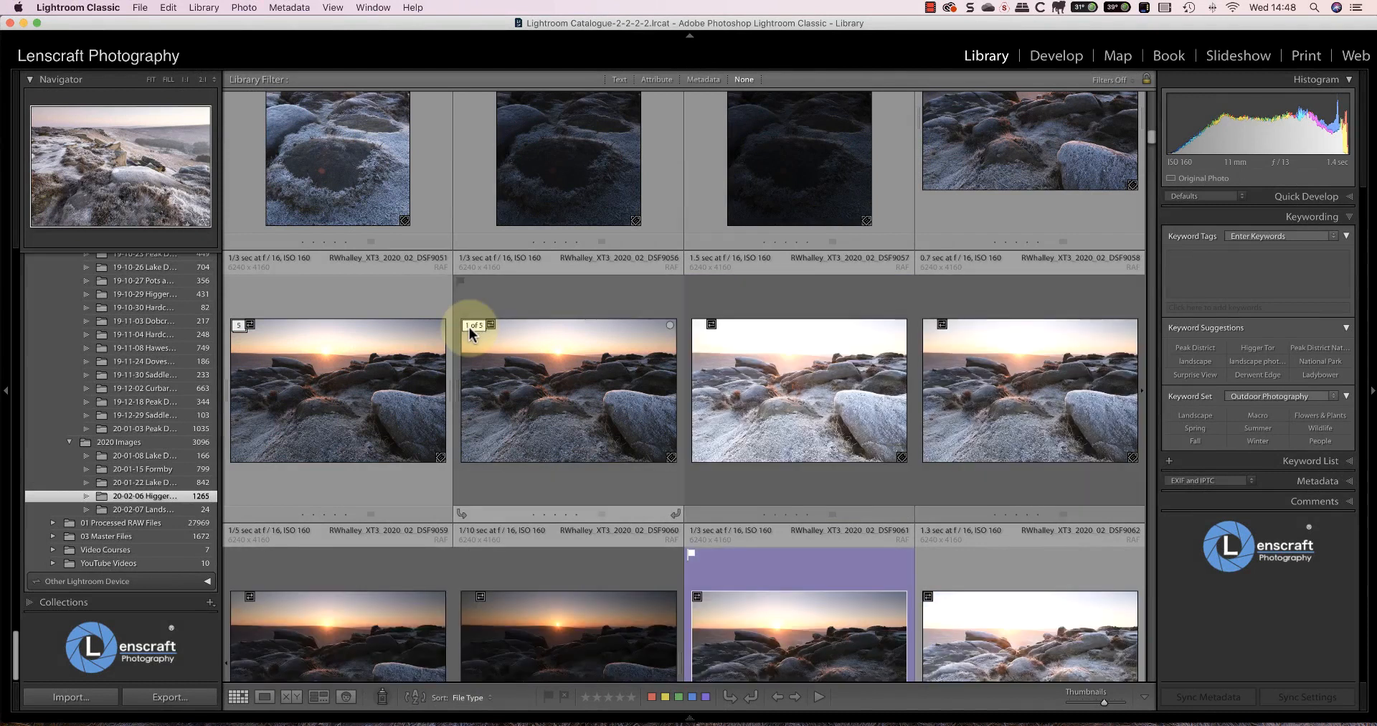
pyautogui.click(469, 327)
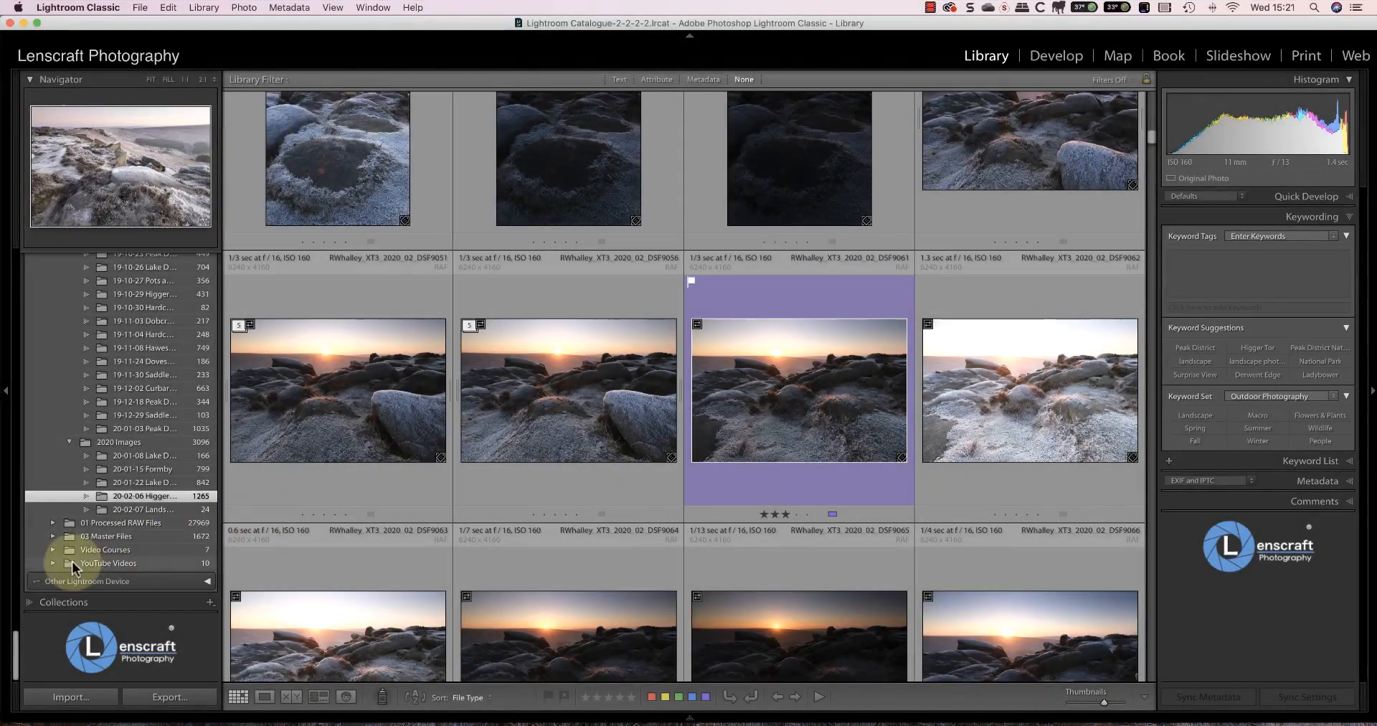
# Browse the Landscape, Mountains and Coast collections in the Website Gallery set
pyautogui.click(31, 602)
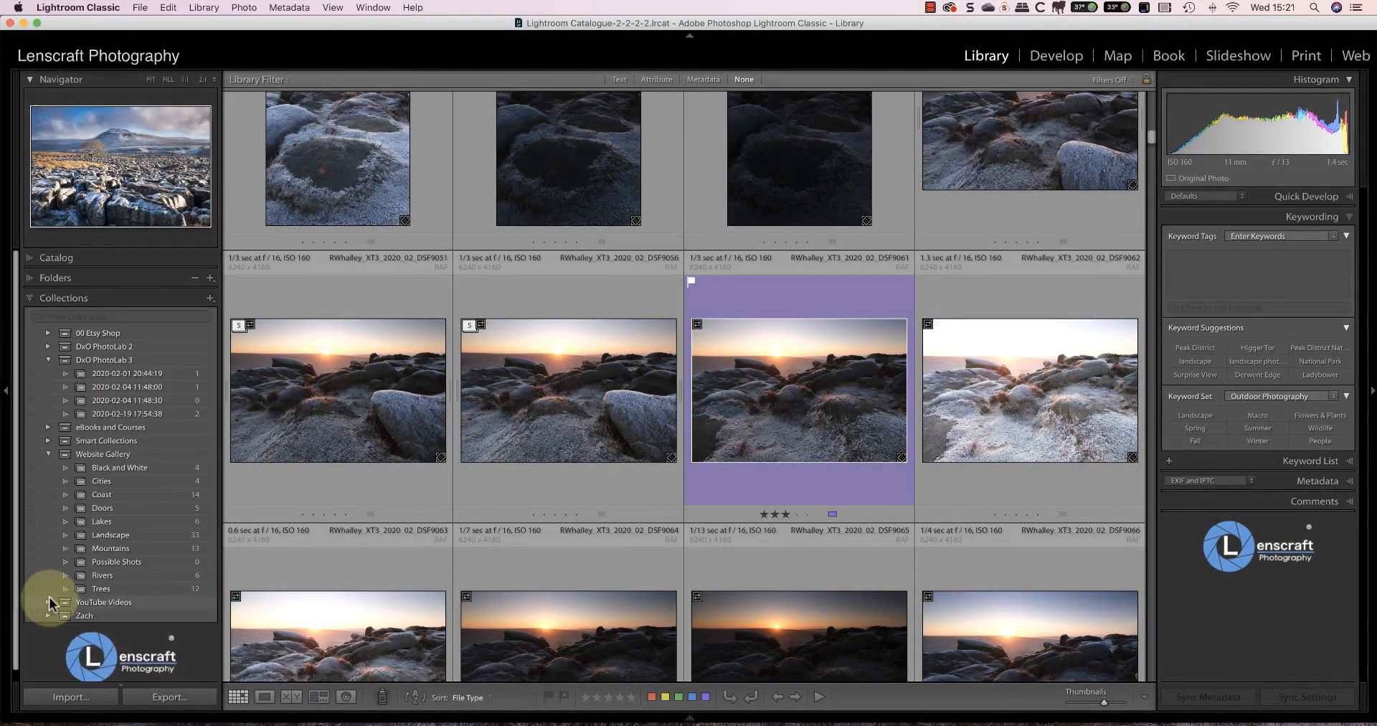
pyautogui.click(105, 534)
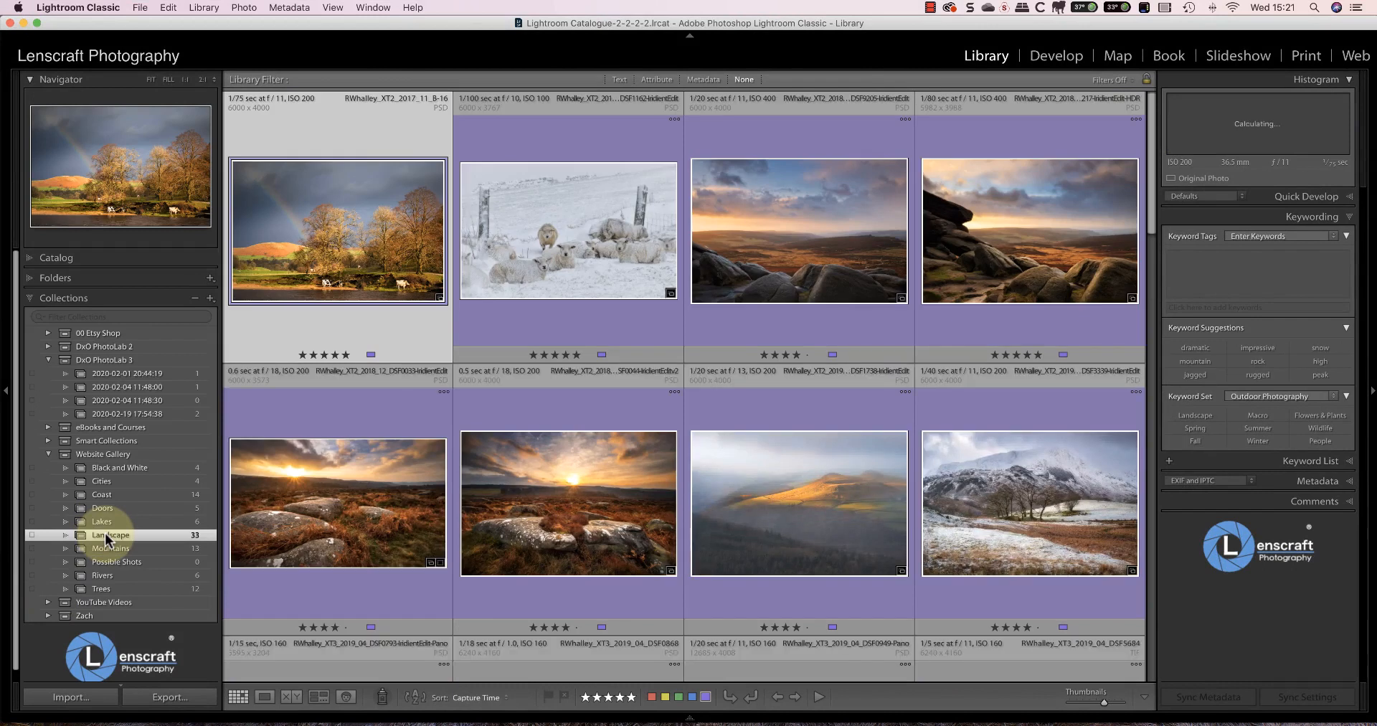
pyautogui.click(114, 548)
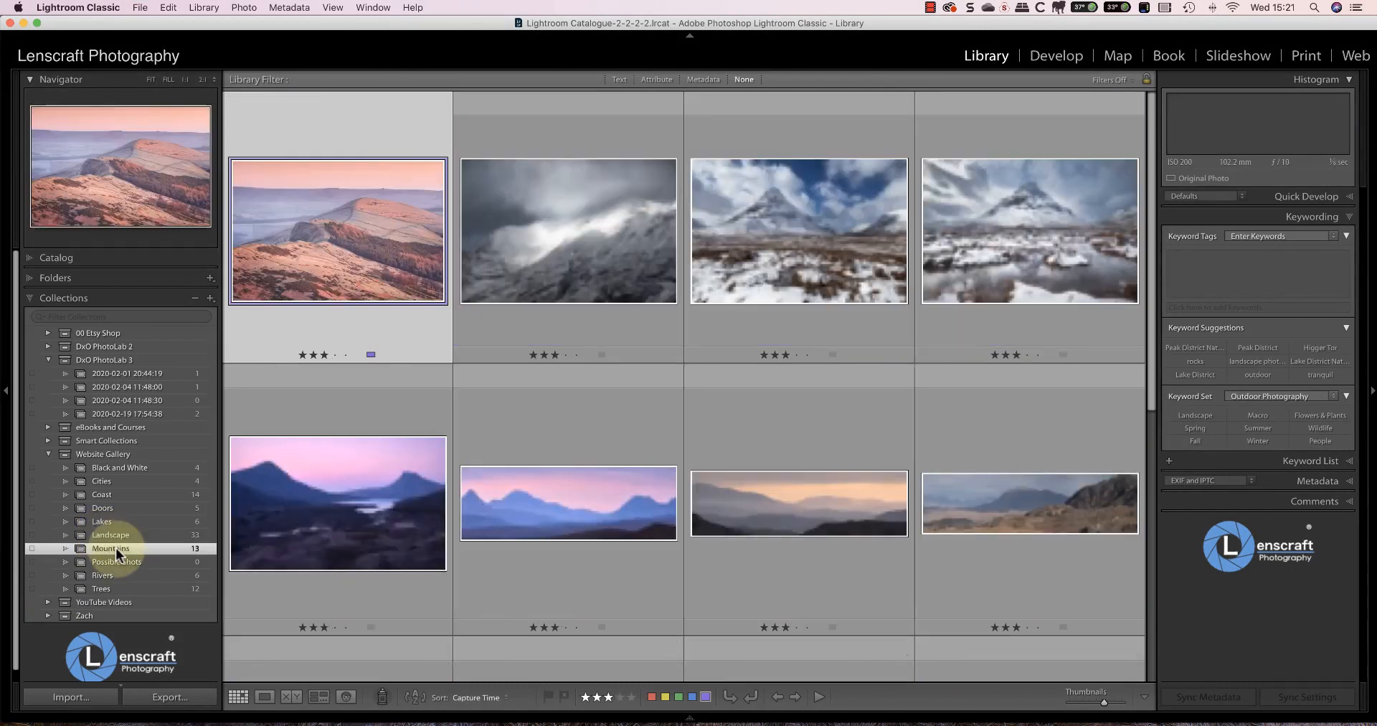
pyautogui.click(109, 495)
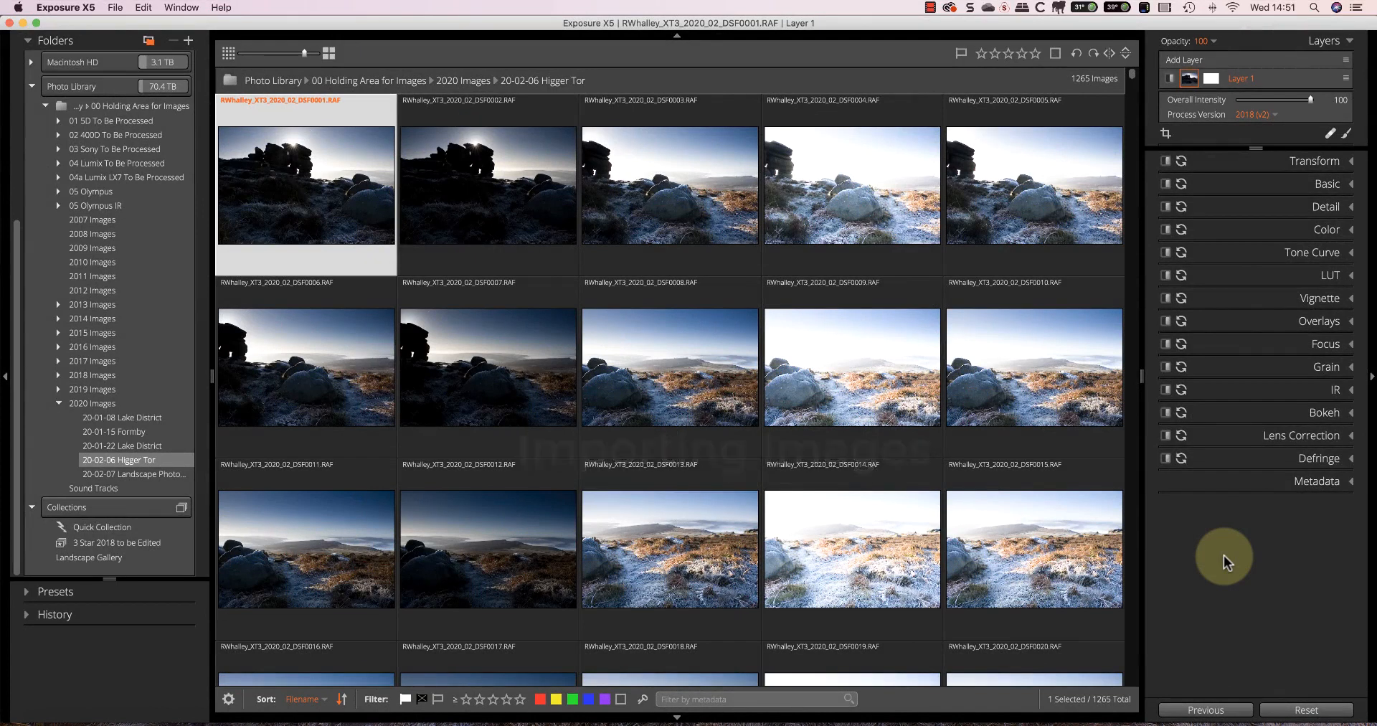
# Switch to Exposure X5 and browse the images in the 20-01-15 Formby folder
pyautogui.click(144, 430)
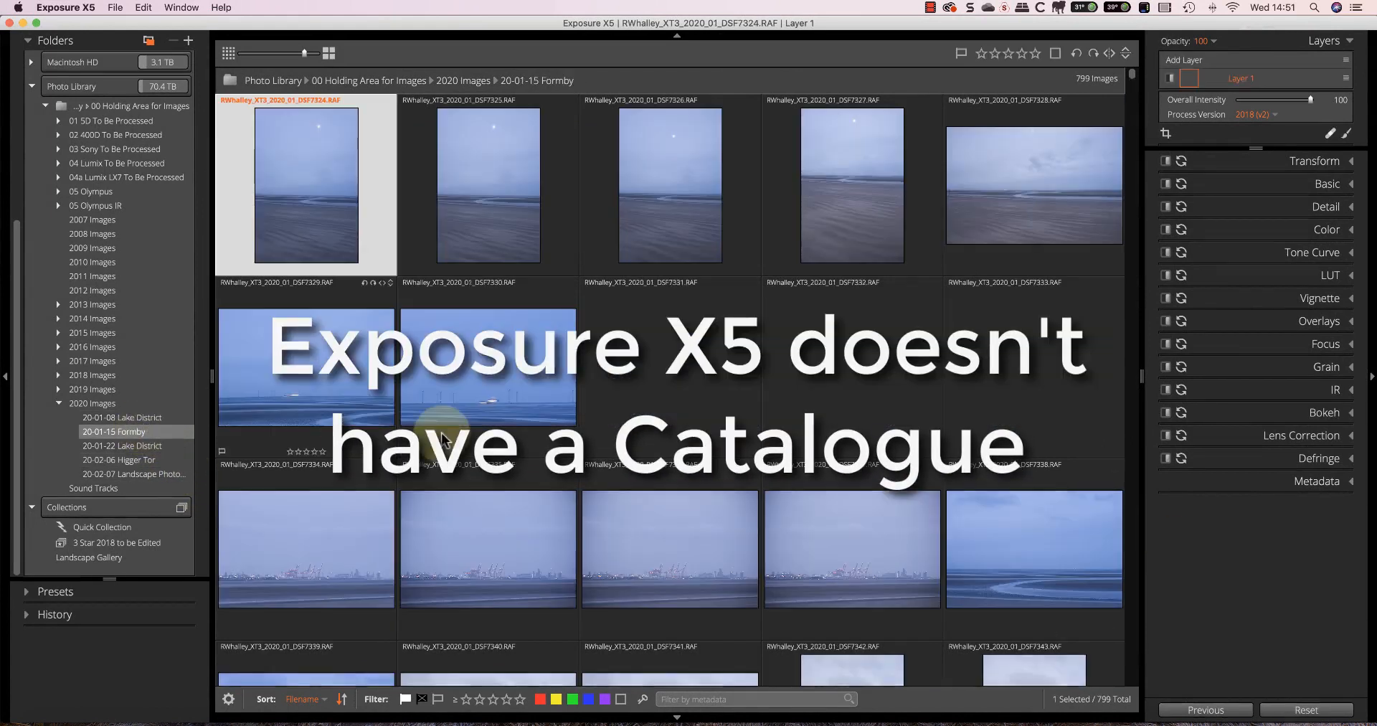
pyautogui.scroll(-1, 632, 438)
pyautogui.scroll(-10, 631, 439)
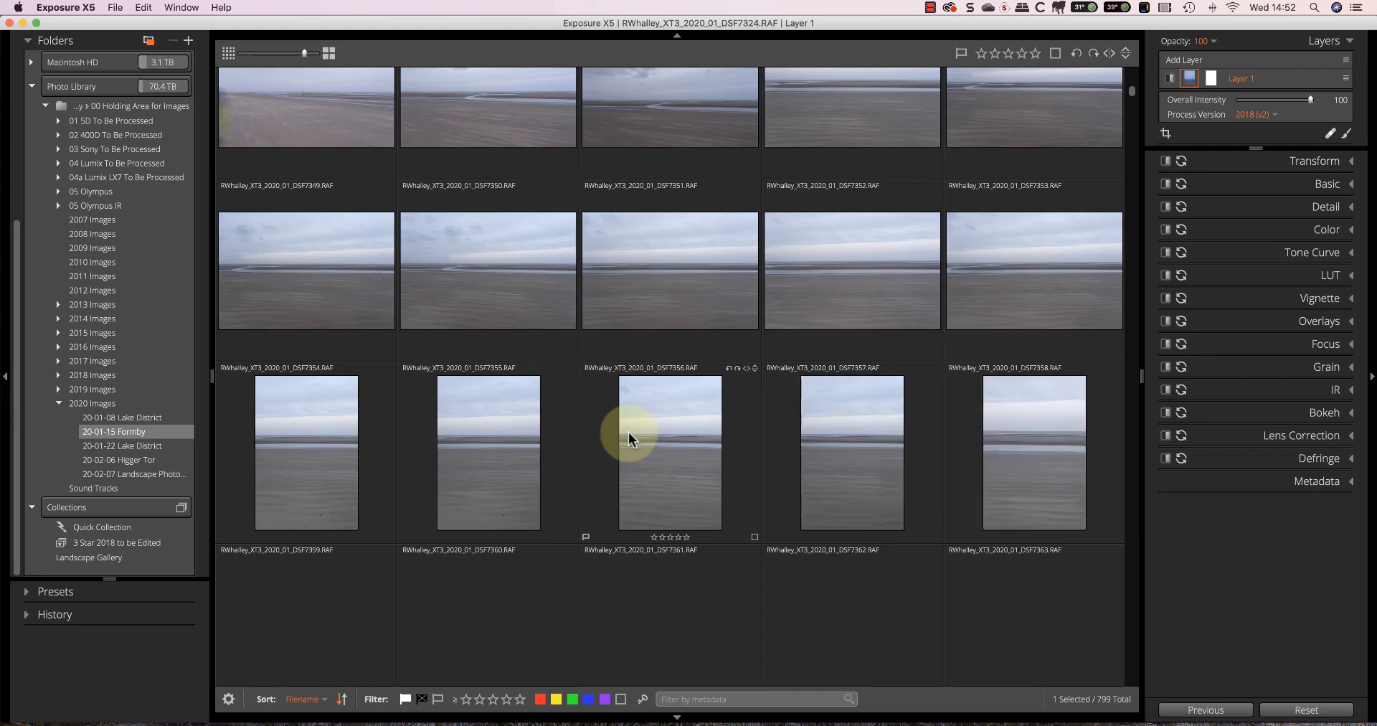
# Open the 20-02-06 Higger Tor folder and look through its thumbnails to see how they load
pyautogui.click(127, 465)
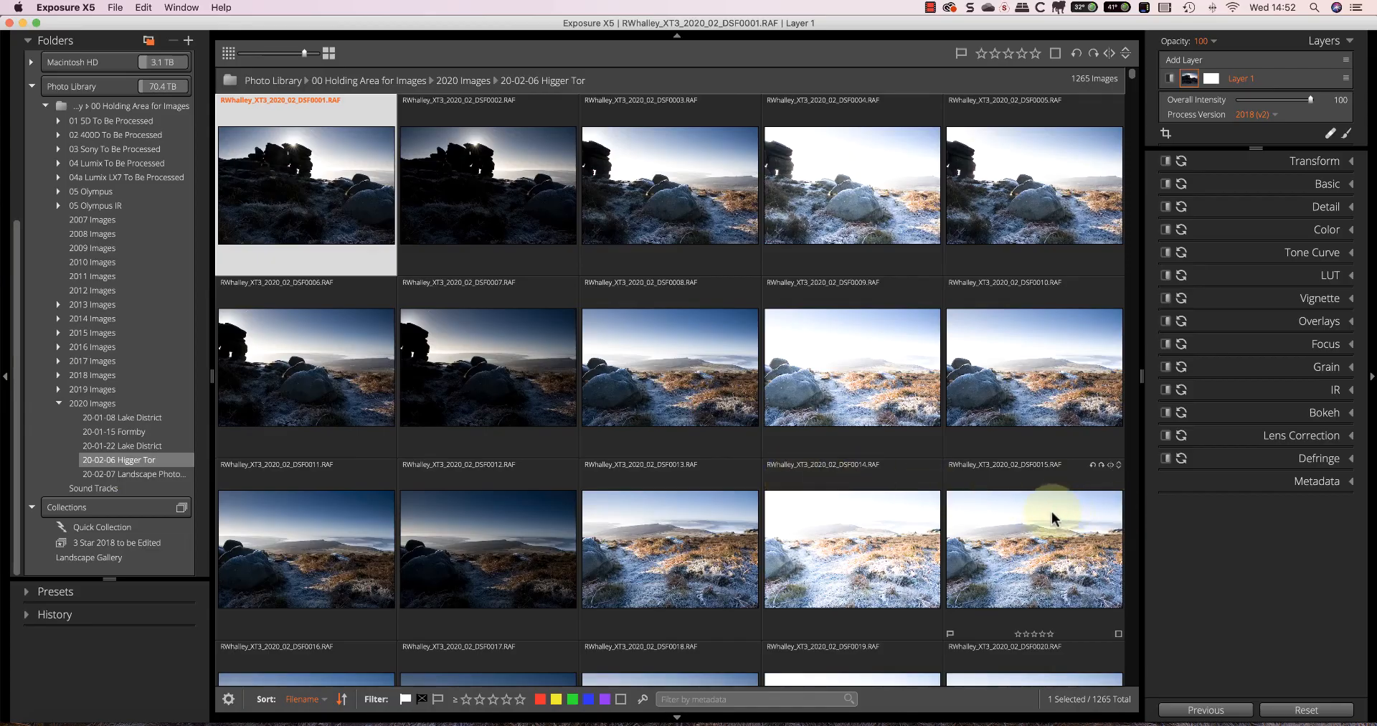
pyautogui.scroll(-7, 1054, 515)
pyautogui.scroll(-10, 1053, 515)
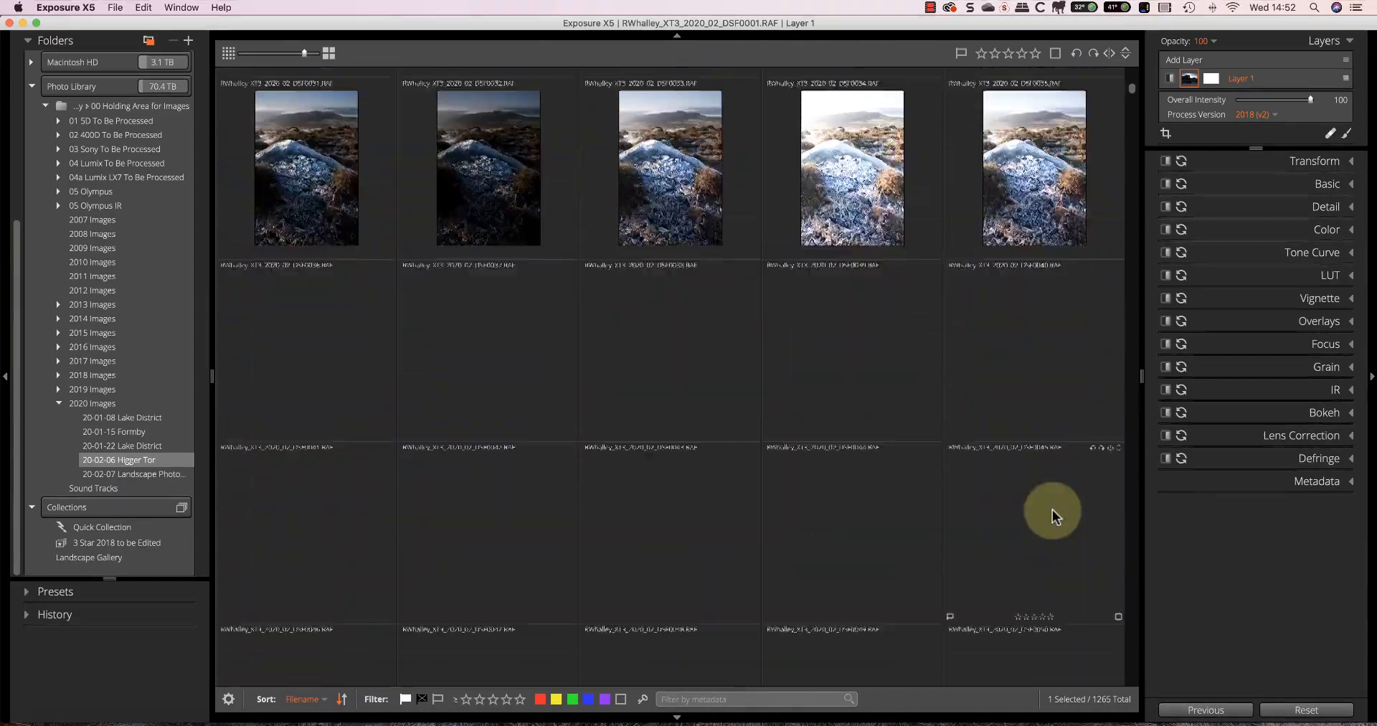
pyautogui.scroll(-15, 1053, 515)
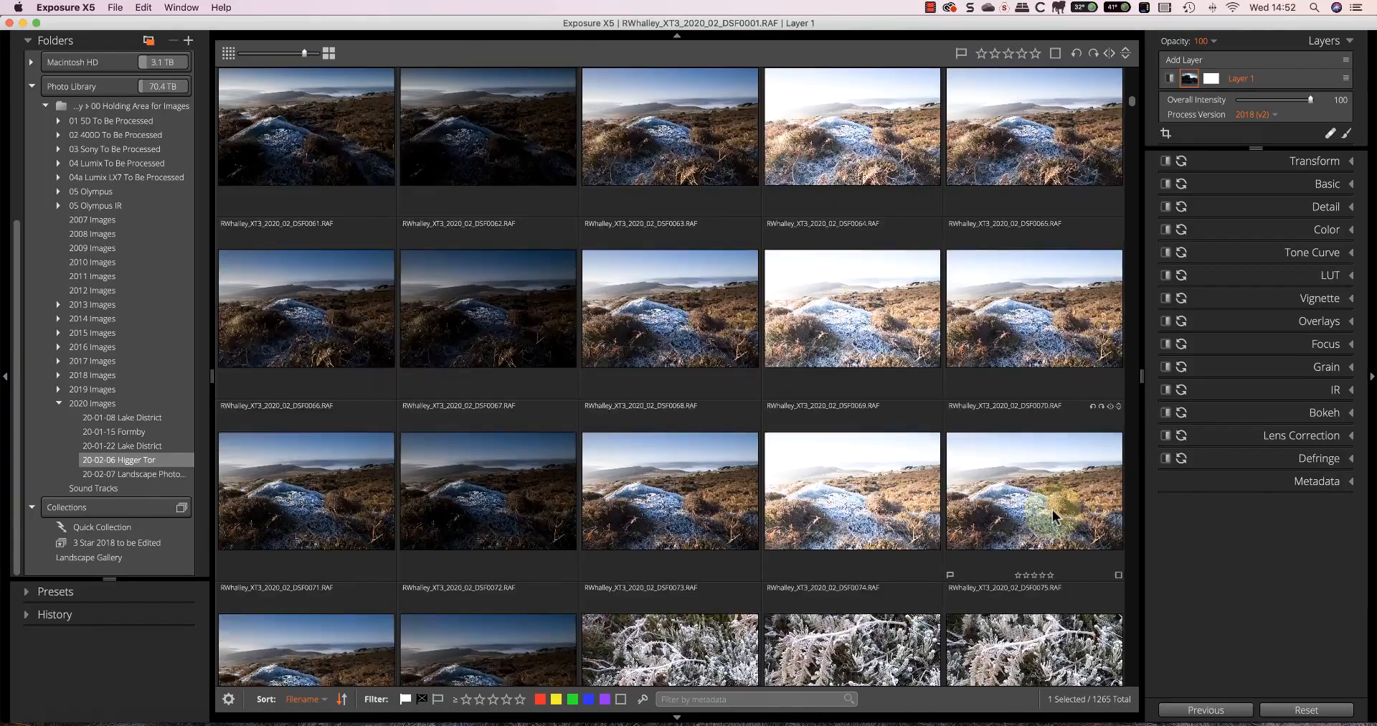
pyautogui.scroll(-5, 1053, 515)
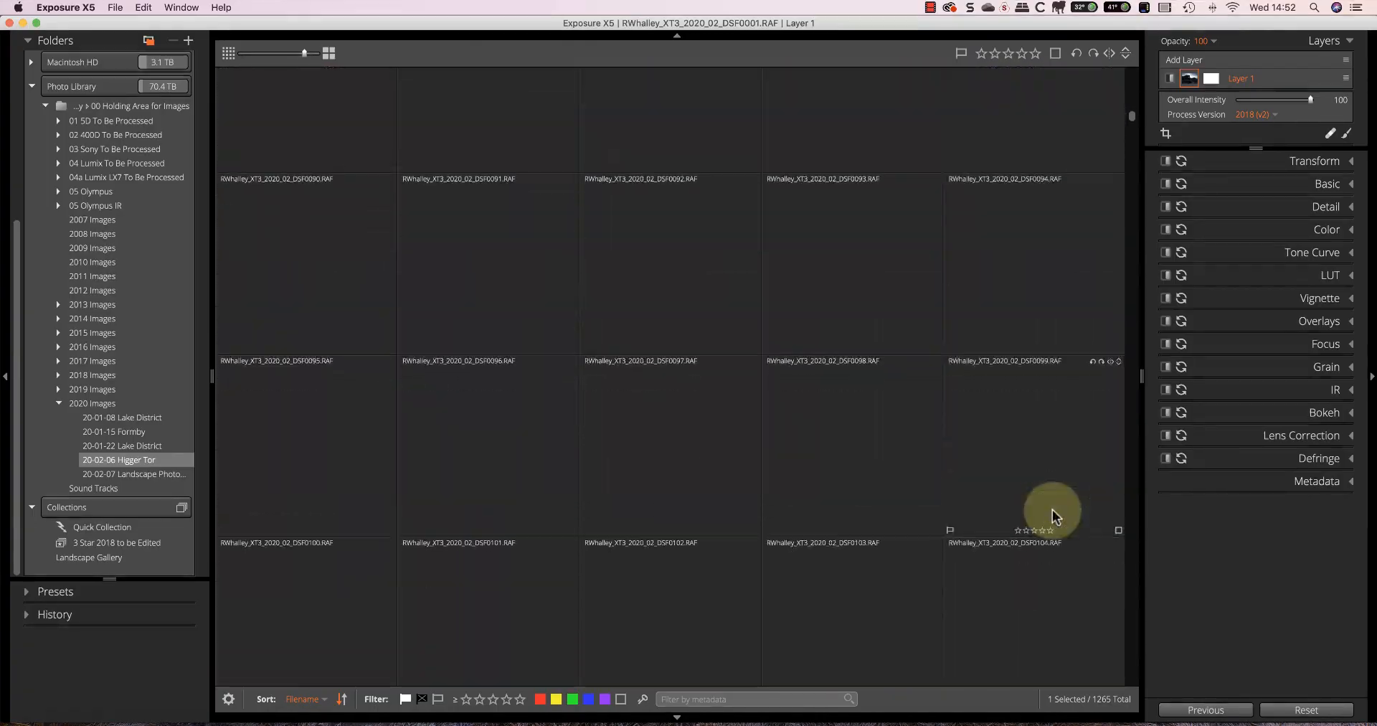
pyautogui.scroll(-7, 1053, 515)
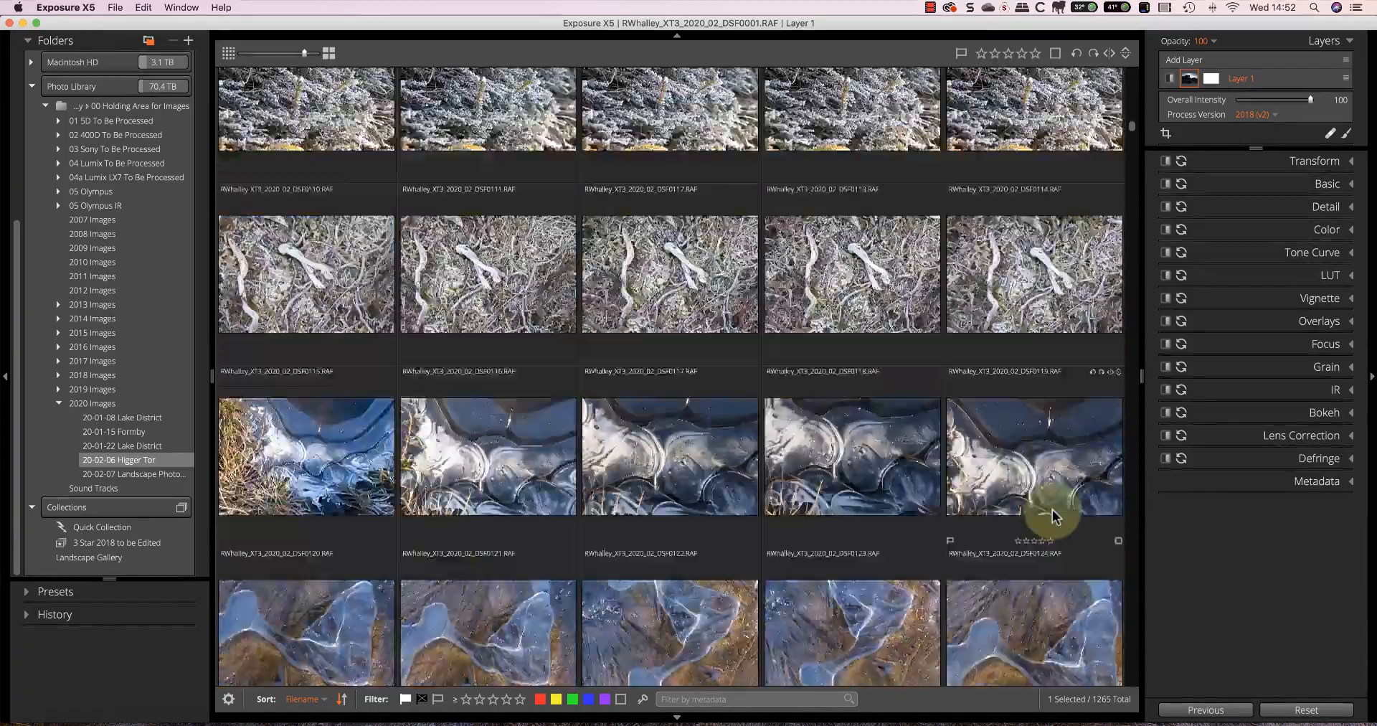
pyautogui.scroll(-14, 1053, 515)
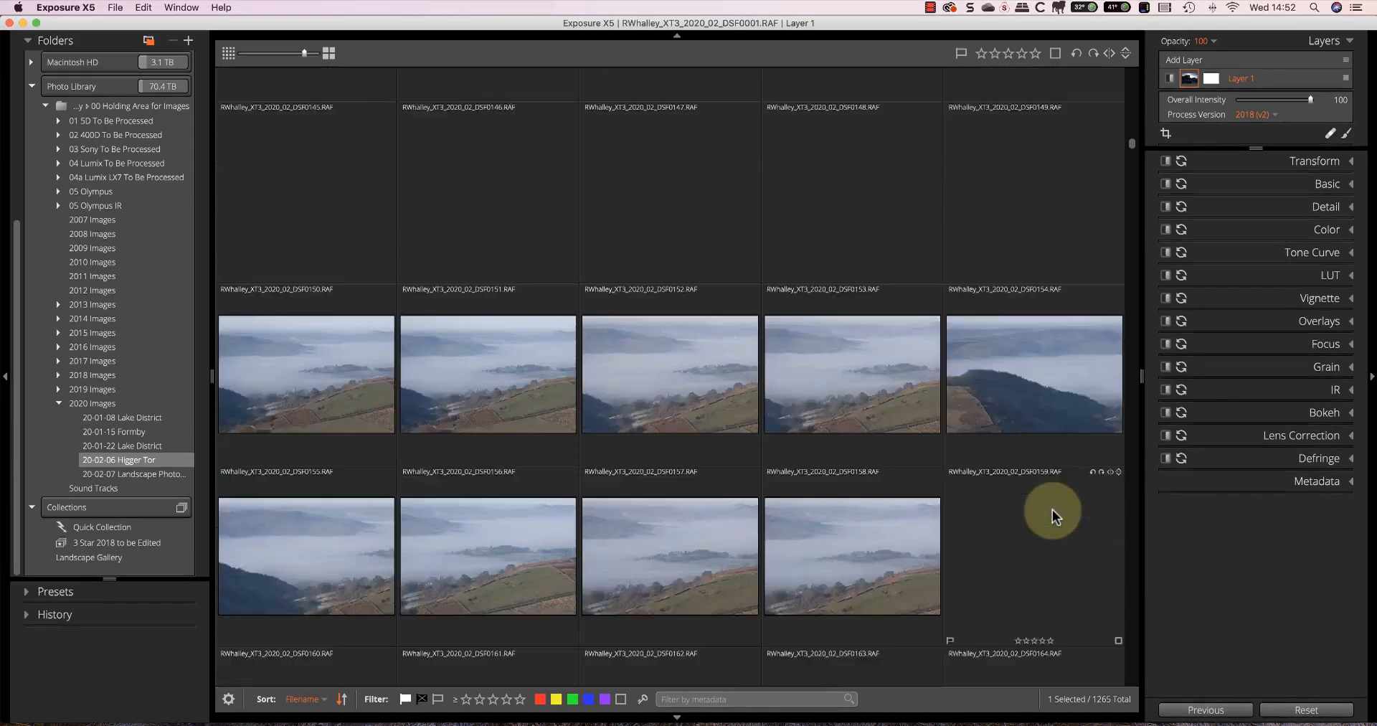
pyautogui.scroll(-4, 1053, 515)
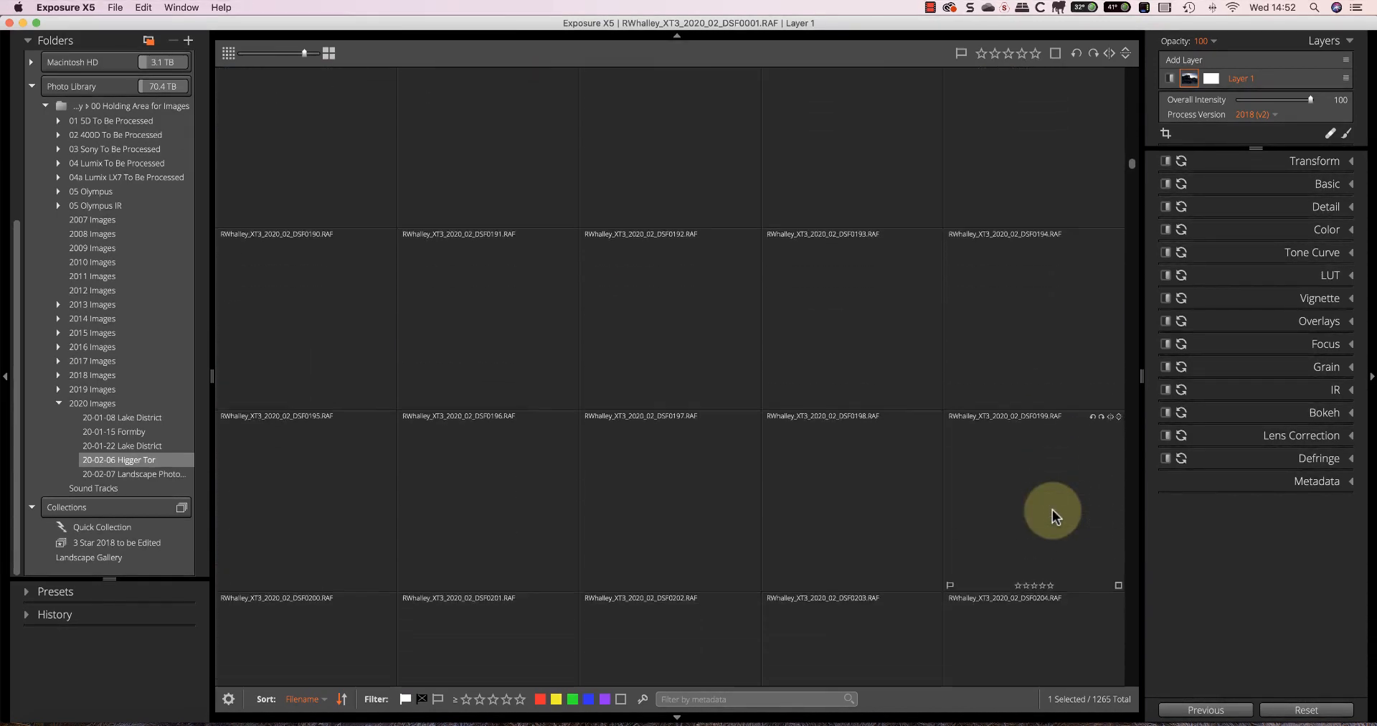
pyautogui.scroll(-15, 1053, 516)
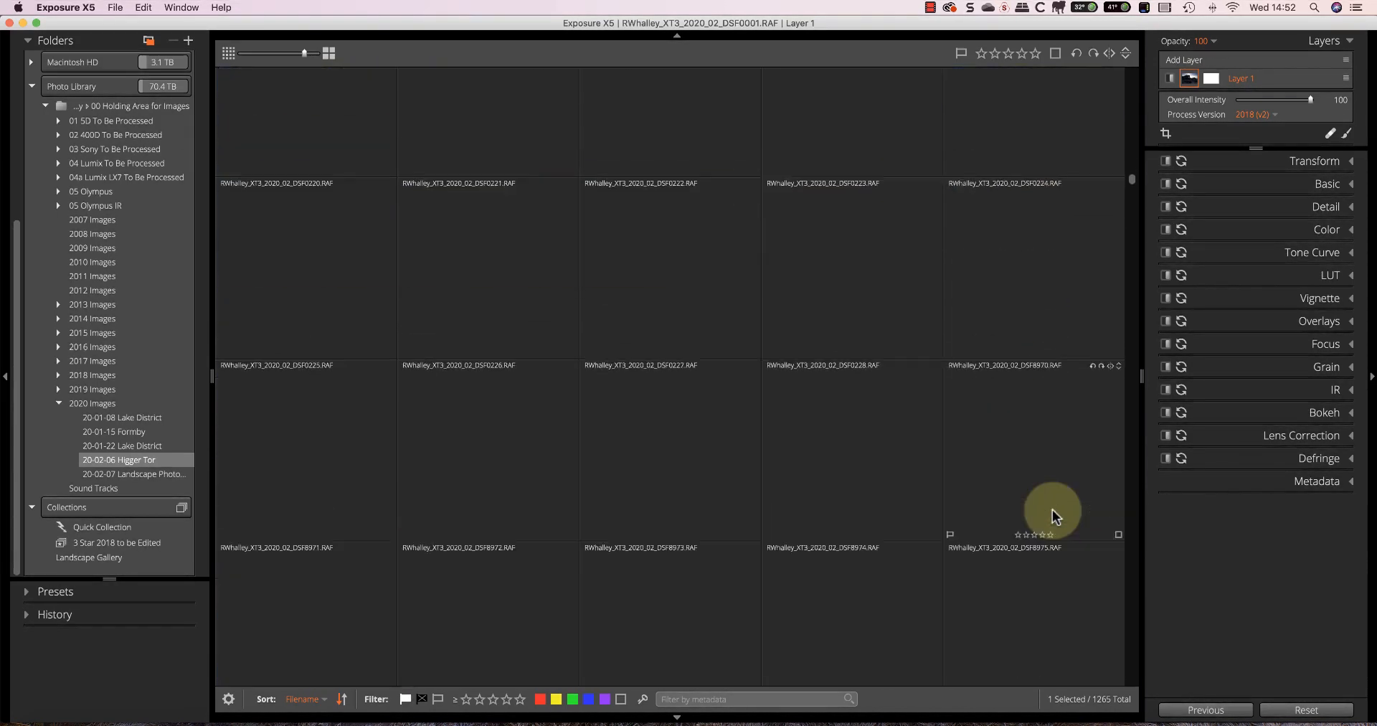
pyautogui.scroll(-8, 1053, 515)
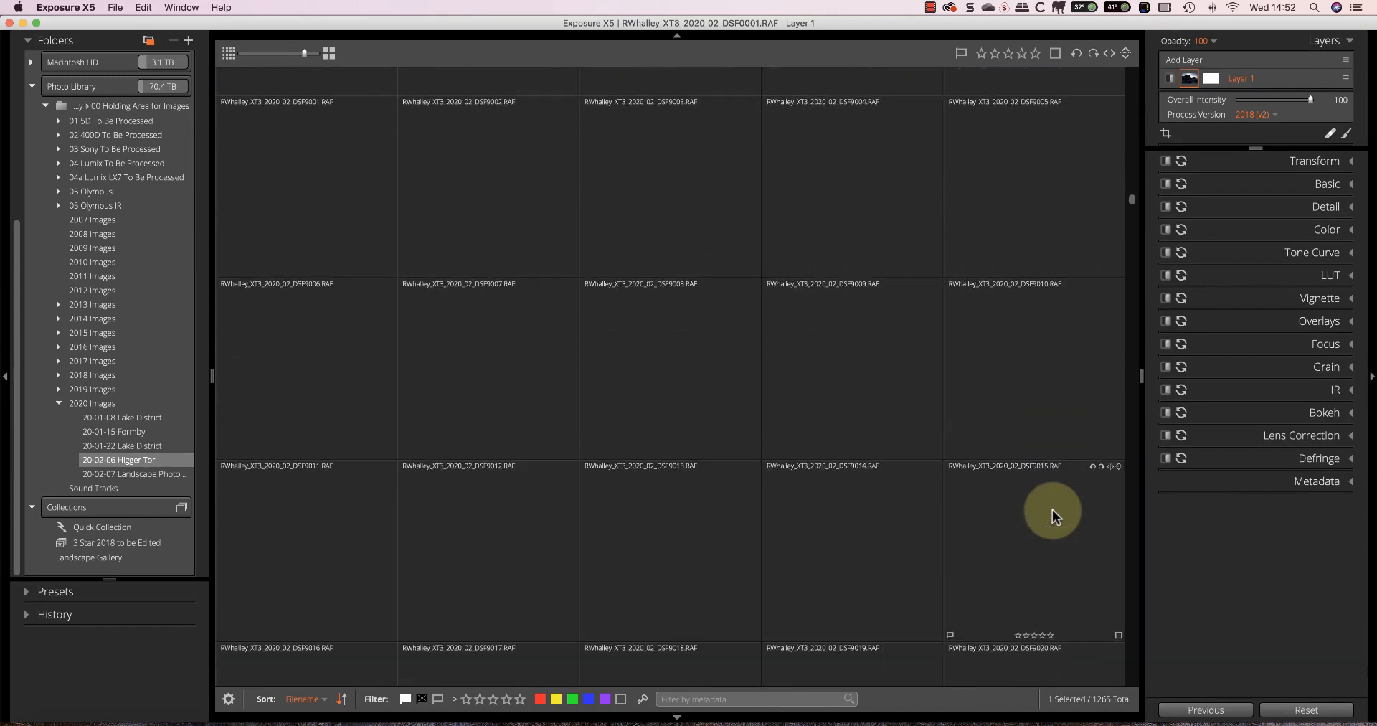
pyautogui.scroll(10, 1053, 515)
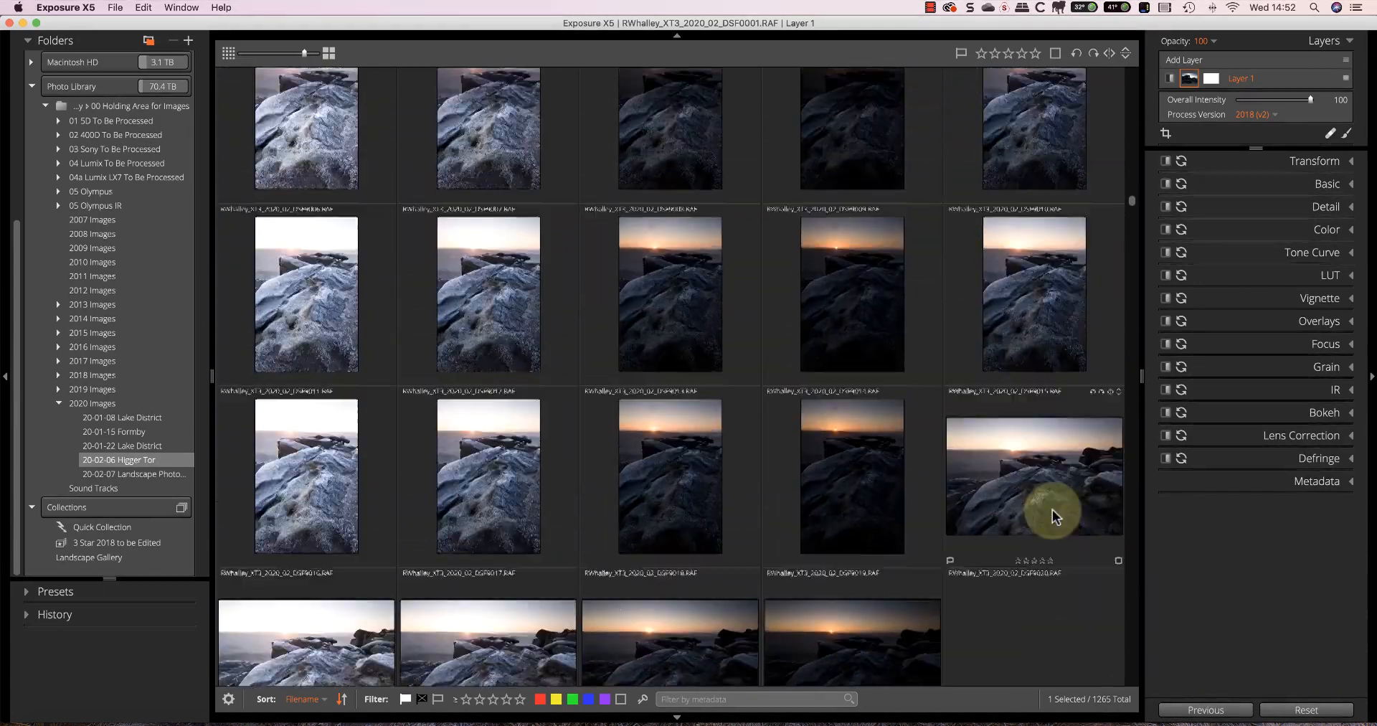
pyautogui.scroll(-3, 1053, 515)
pyautogui.scroll(-2, 1052, 509)
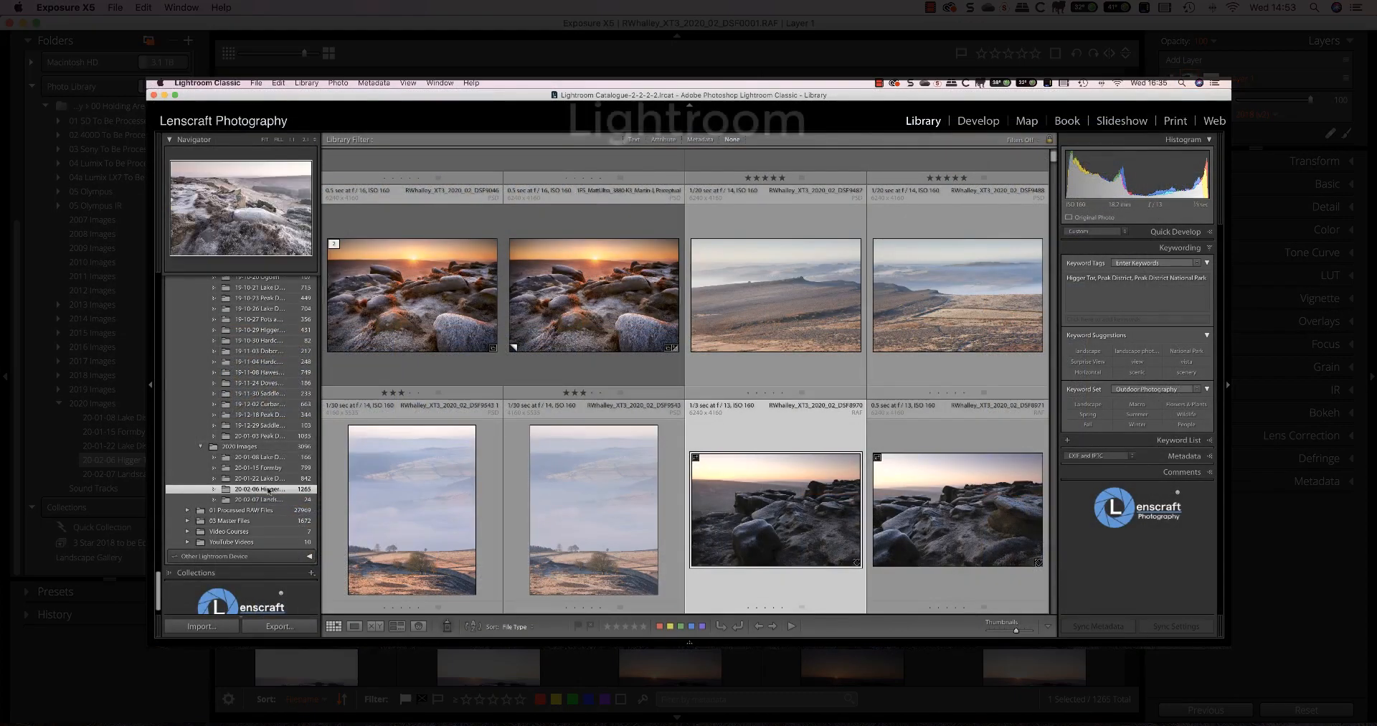
# Switch to Lightroom Classic and start synchronising the 20-02-06 Higger Tor folder
pyautogui.rightClick(268, 490)
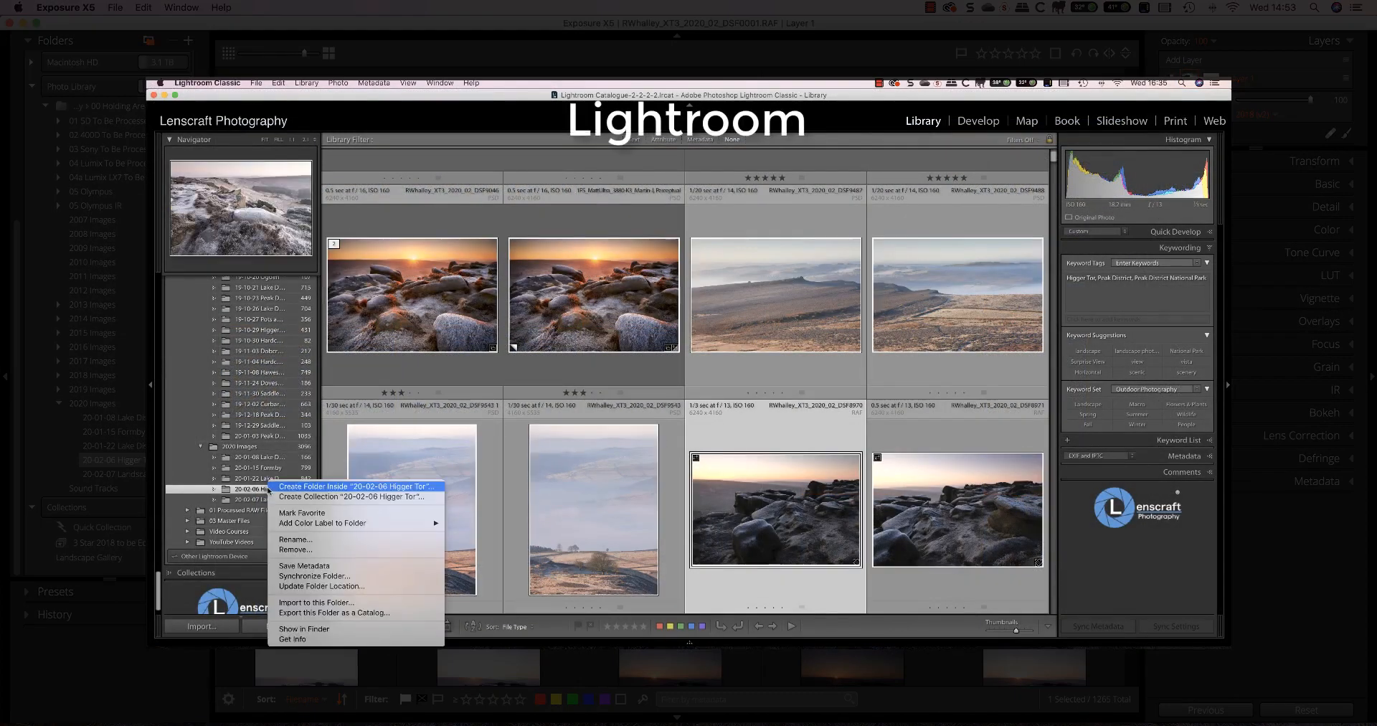
pyautogui.click(319, 575)
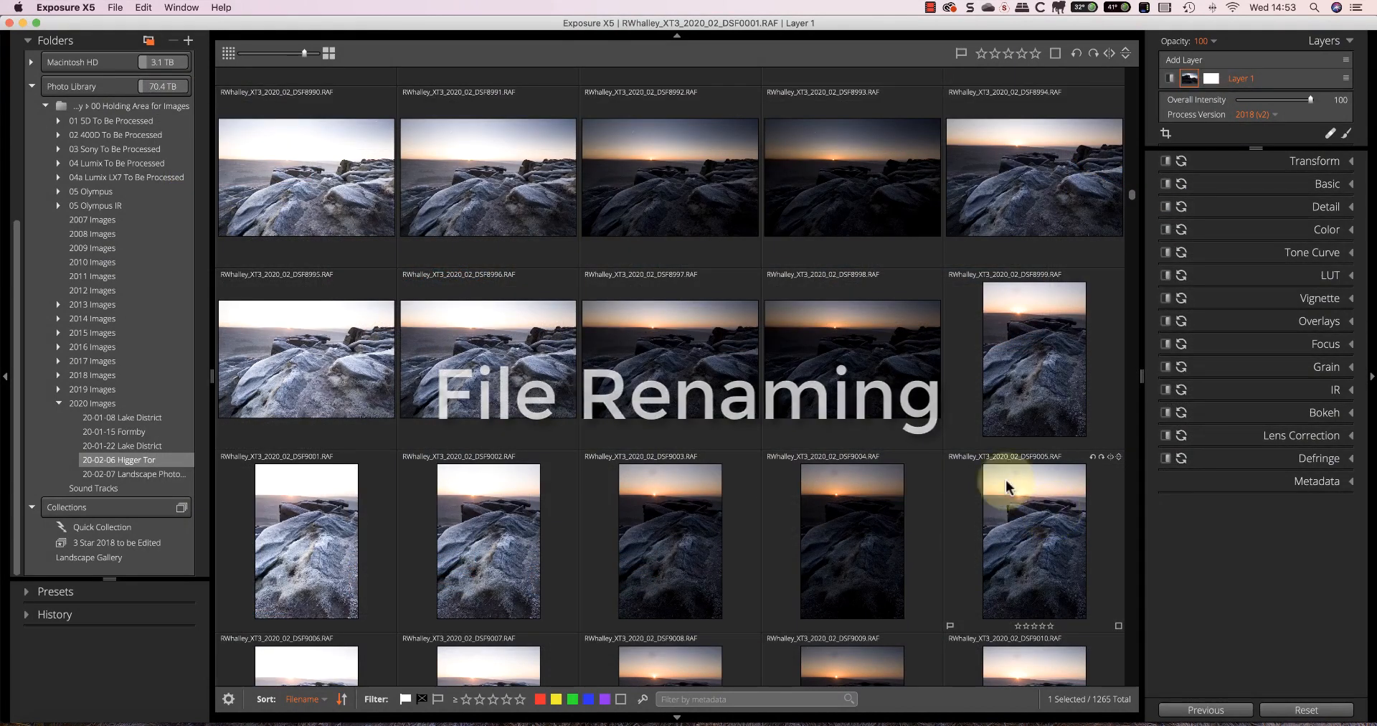
# Switch back to Exposure X5, open Copy Photos From Card and enable renaming of the copied files
pyautogui.click(119, 8)
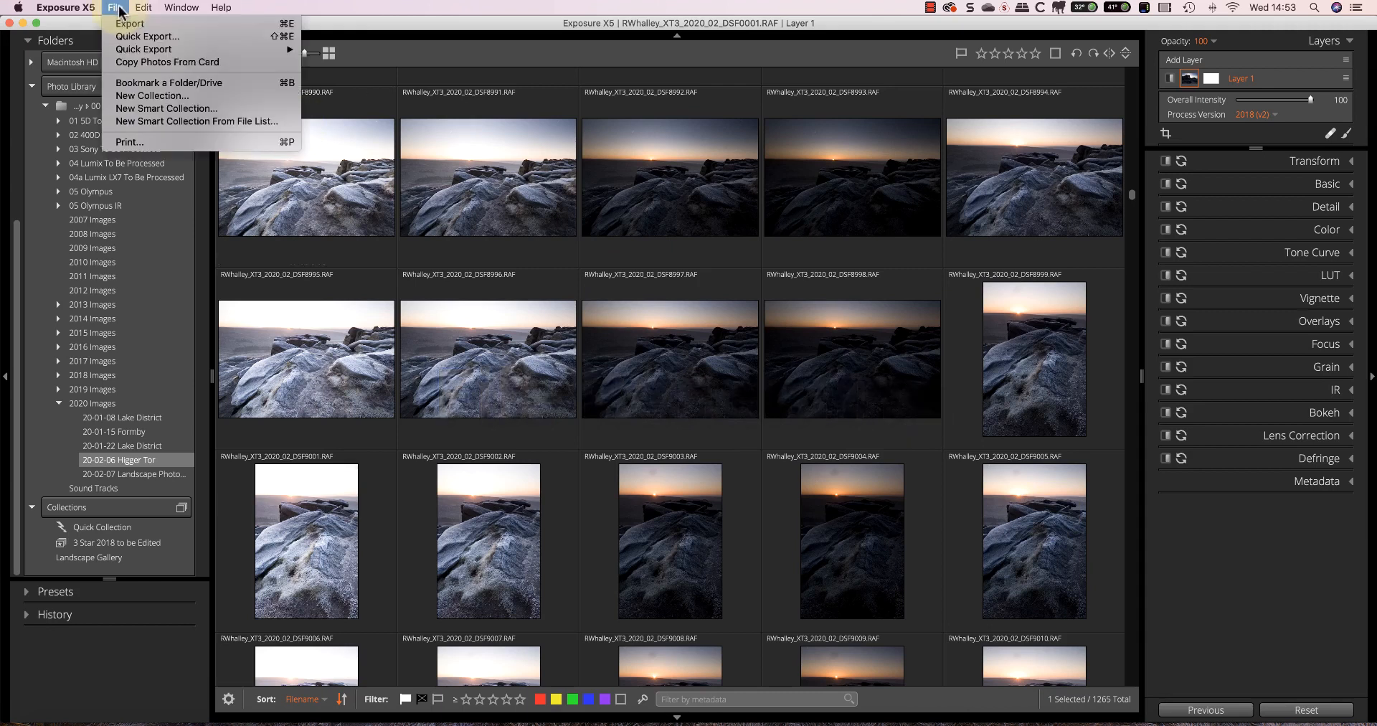
pyautogui.click(159, 64)
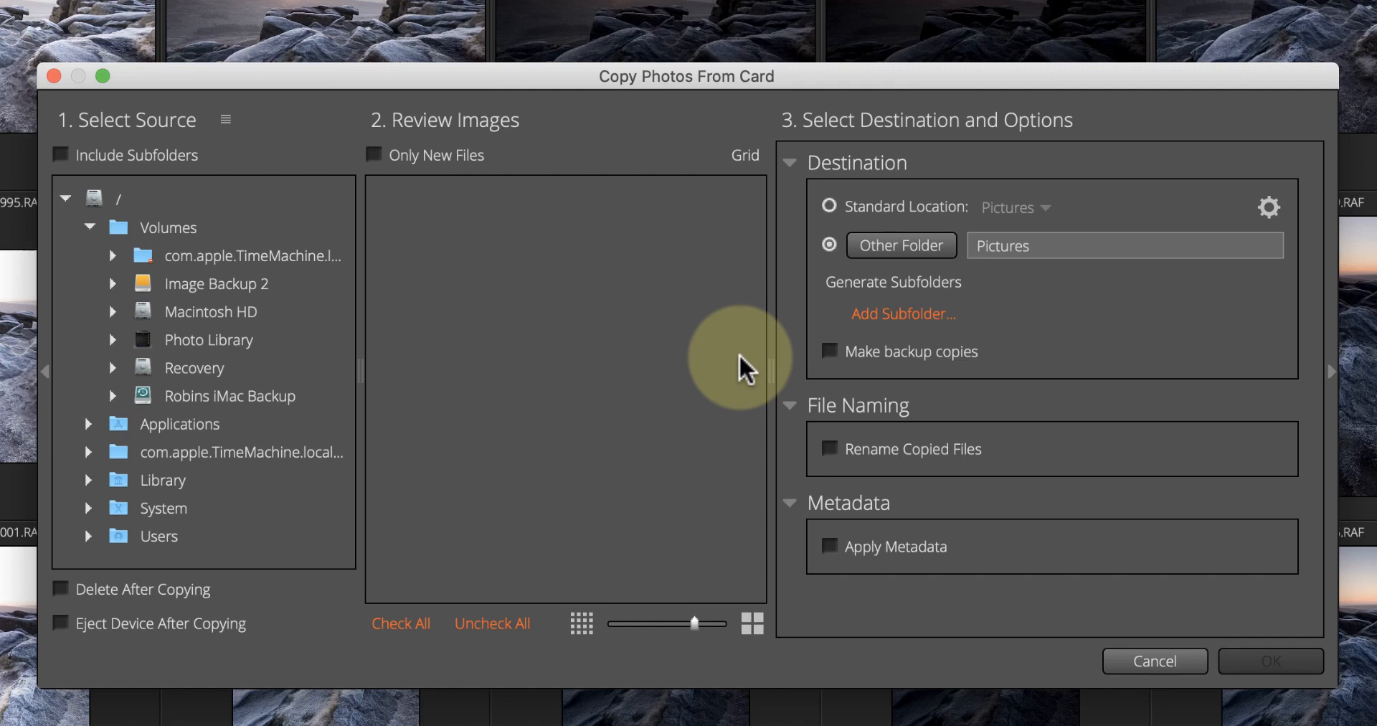
pyautogui.click(831, 448)
pyautogui.scroll(-5, 832, 445)
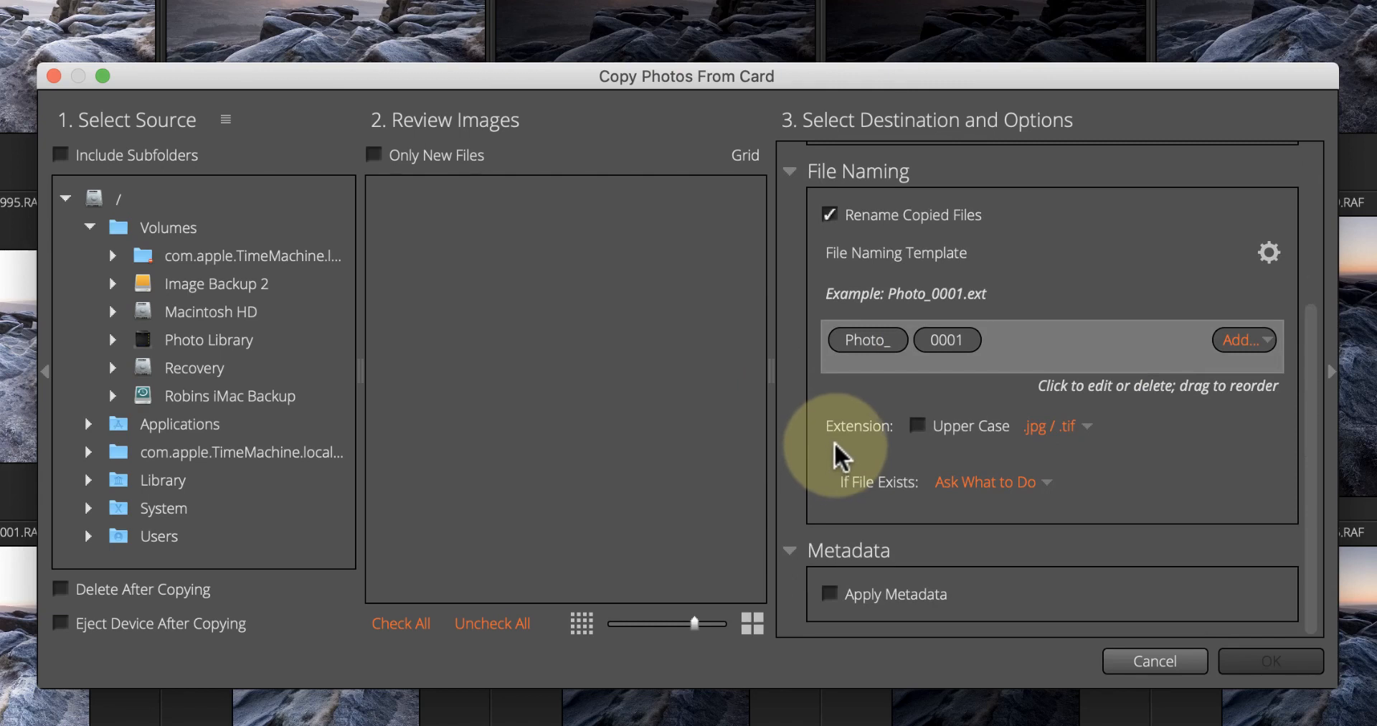
# Replace the Photo_ custom text in the file naming template with the photographer's name followed by _XT3_2020_02_
pyautogui.click(877, 330)
pyautogui.press('BackSpace')
pyautogui.press('BackSpace')
pyautogui.press('BackSpace')
pyautogui.press('BackSpace')
pyautogui.press('BackSpace')
pyautogui.press('BackSpace')
pyautogui.write('Rwhalley')
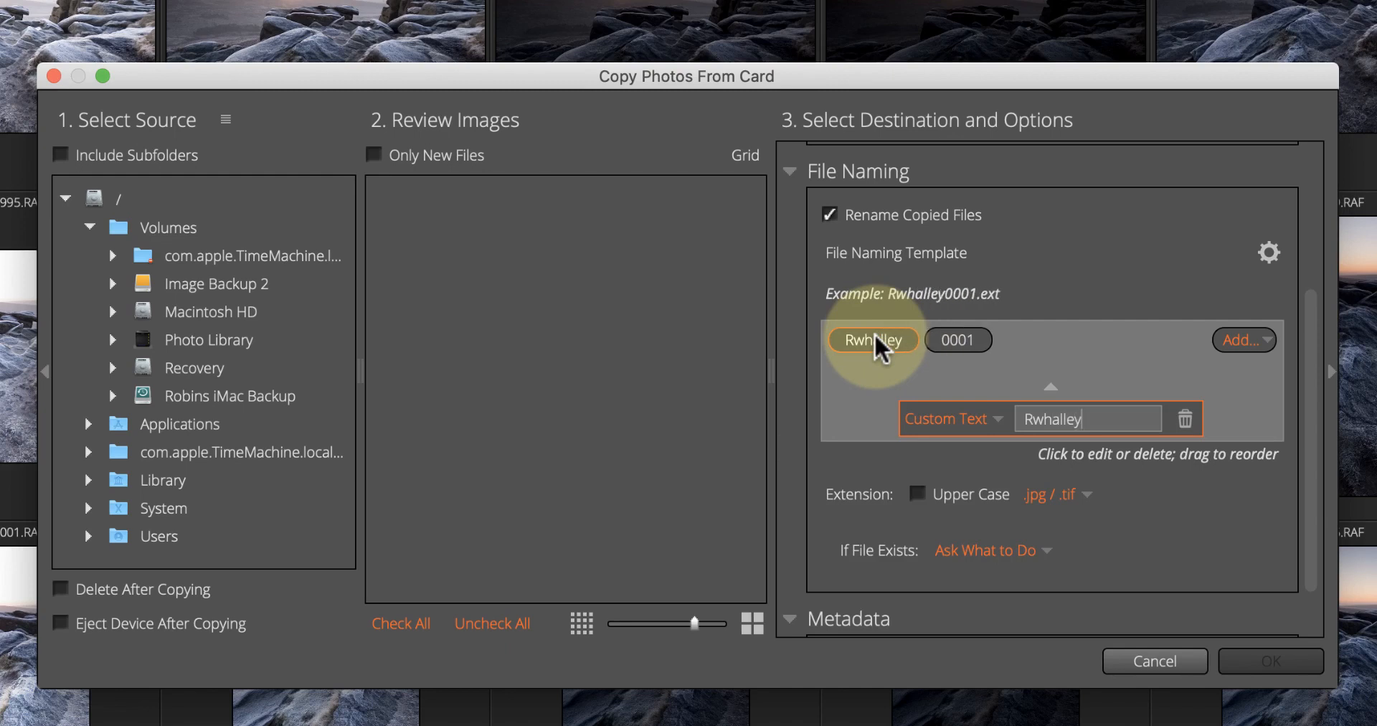
pyautogui.write('_')
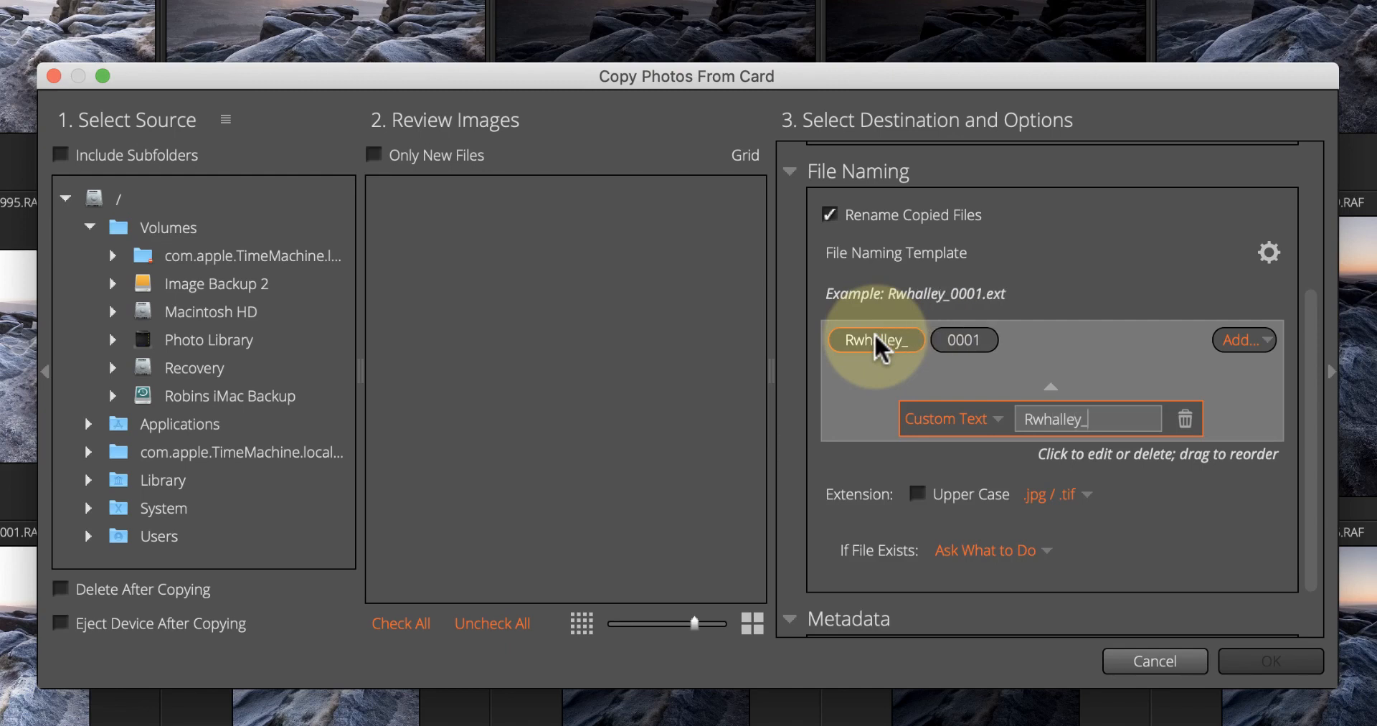
pyautogui.write('XT')
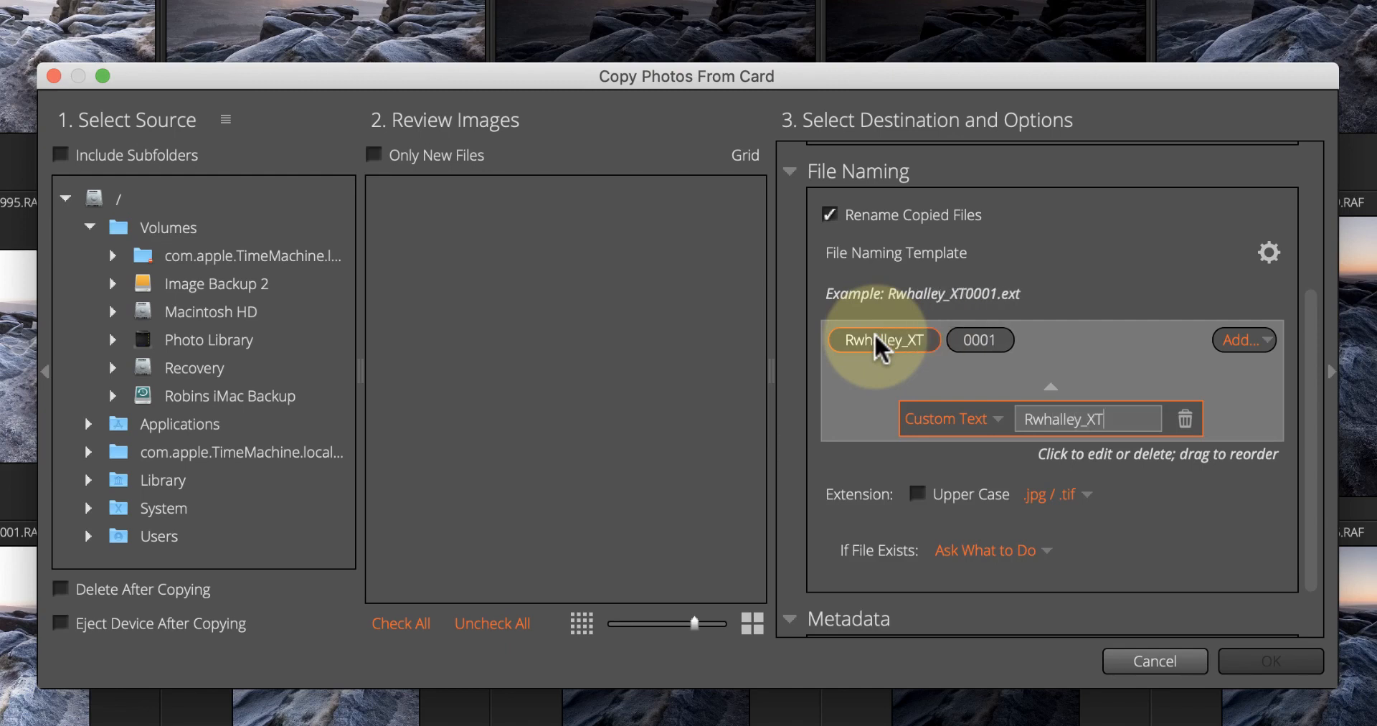
pyautogui.write('3_2020')
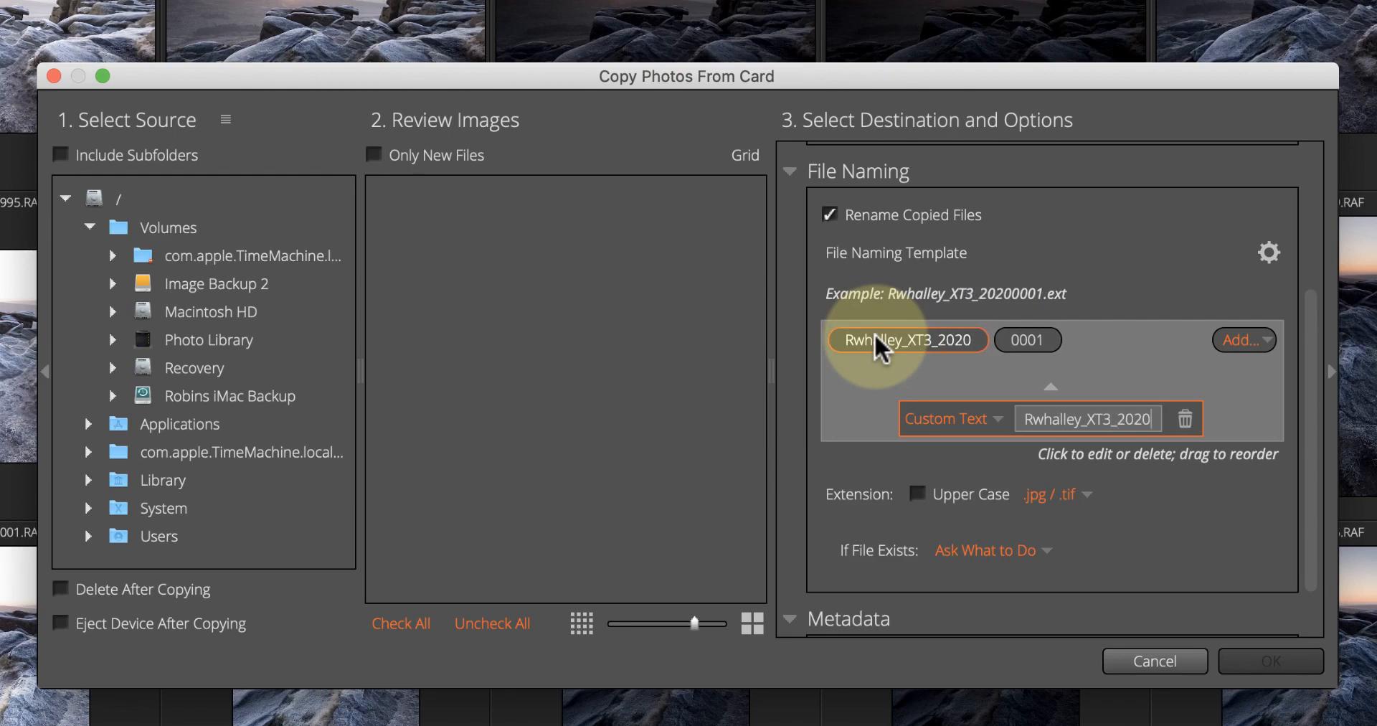
pyautogui.write('_01')
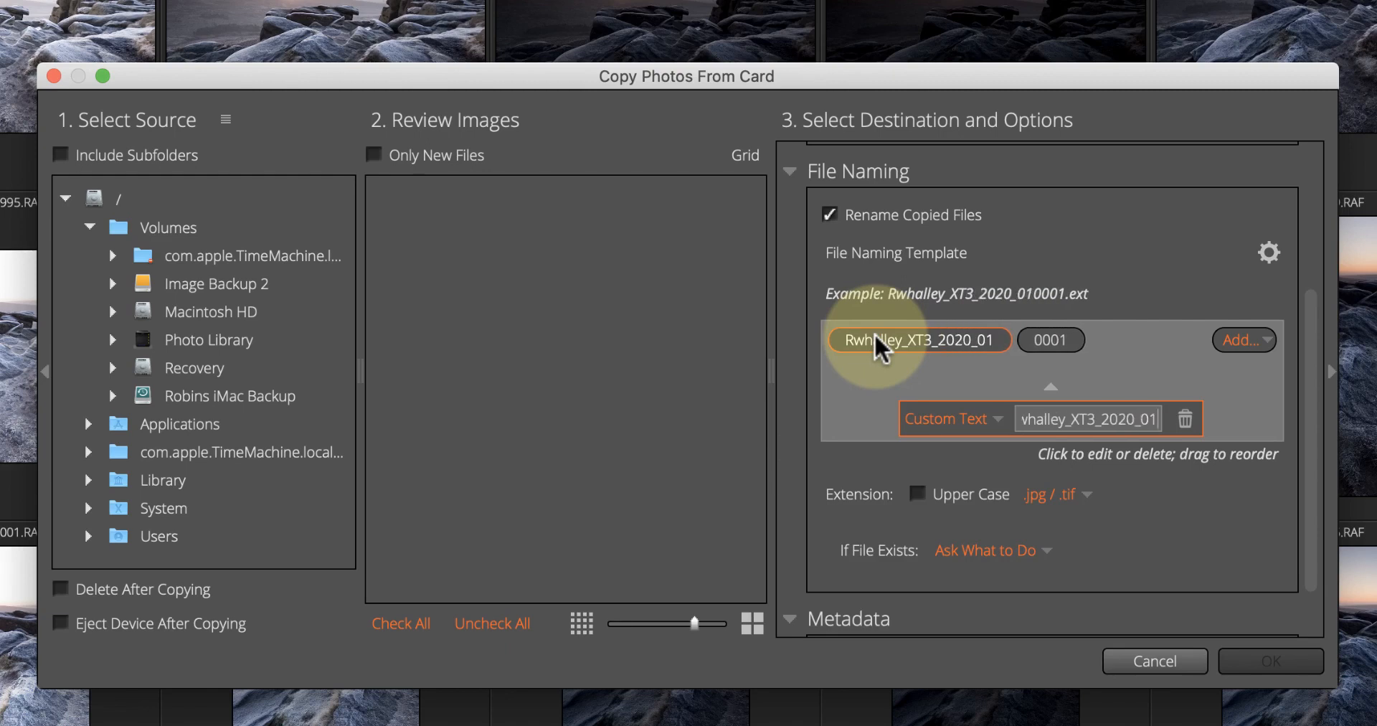
pyautogui.press('BackSpace')
pyautogui.write('2_')
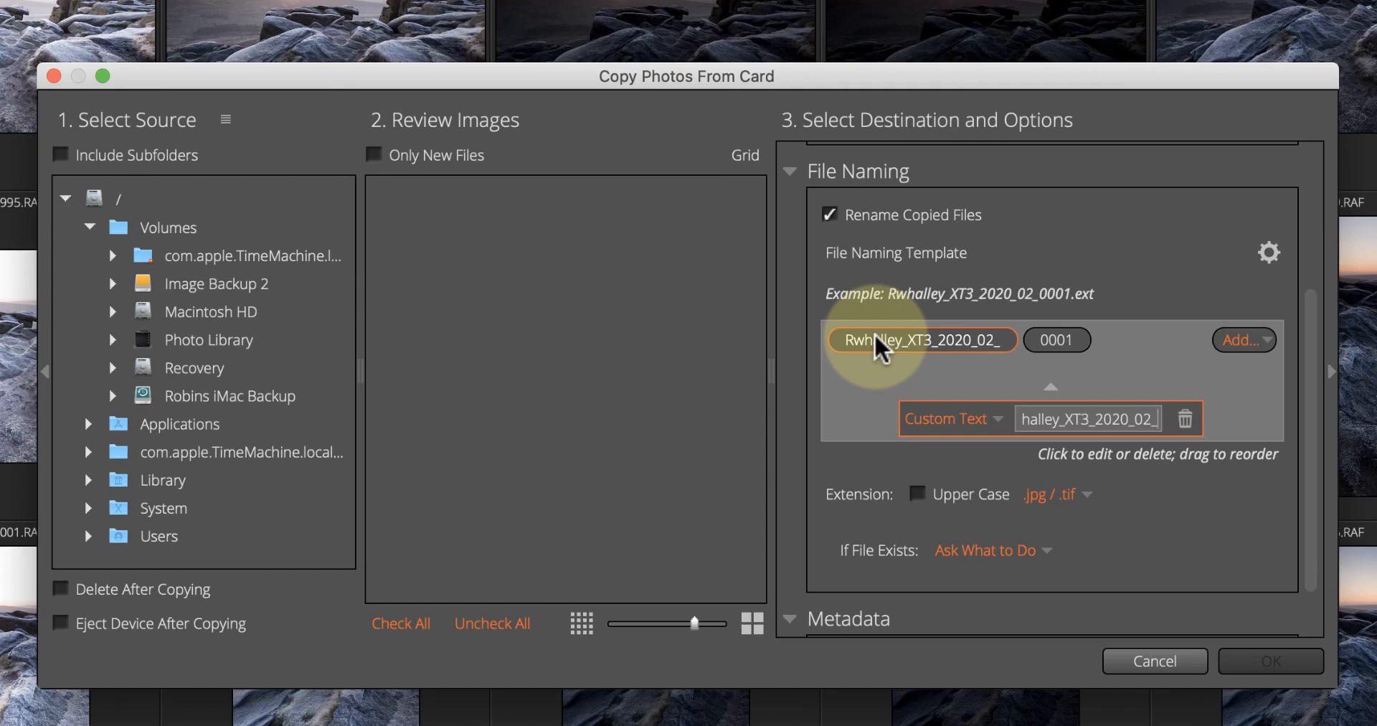
# Replace the sequence number in the file naming template with the Original Name element
pyautogui.click(1053, 337)
pyautogui.click(1226, 419)
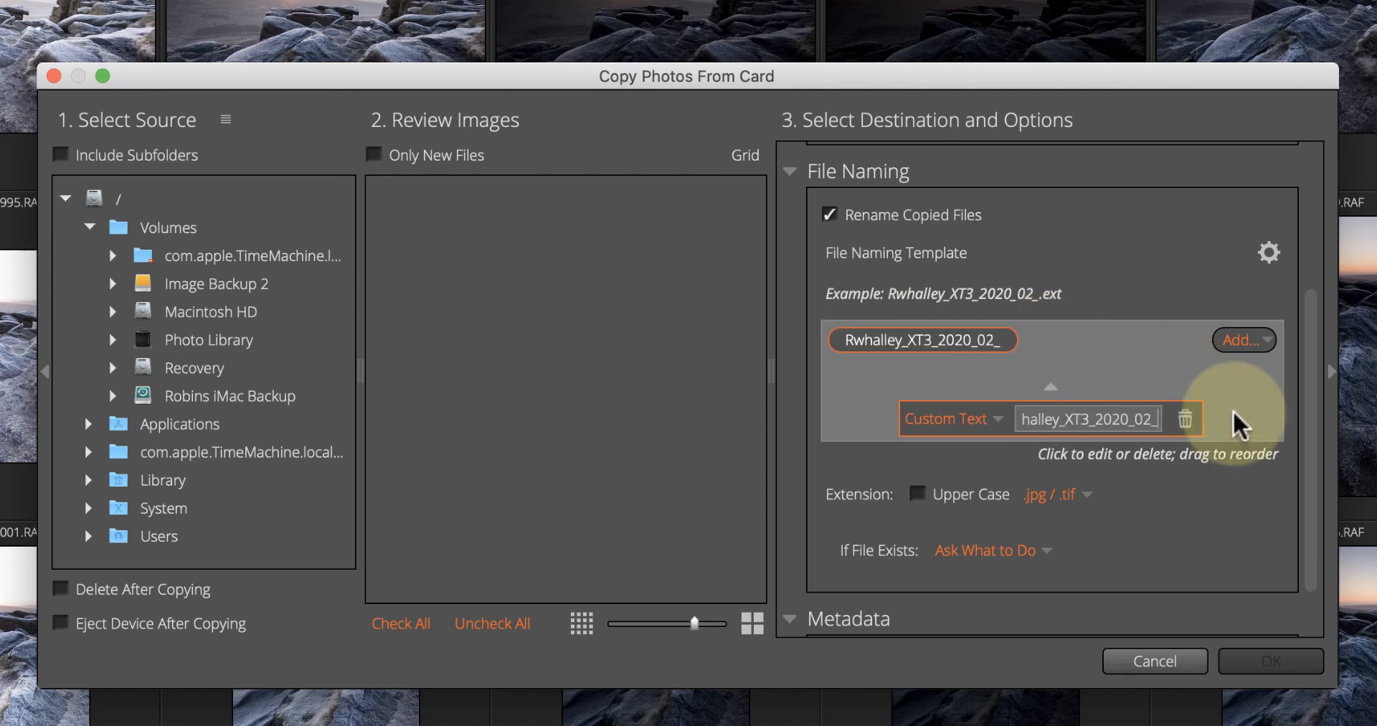
pyautogui.click(1238, 338)
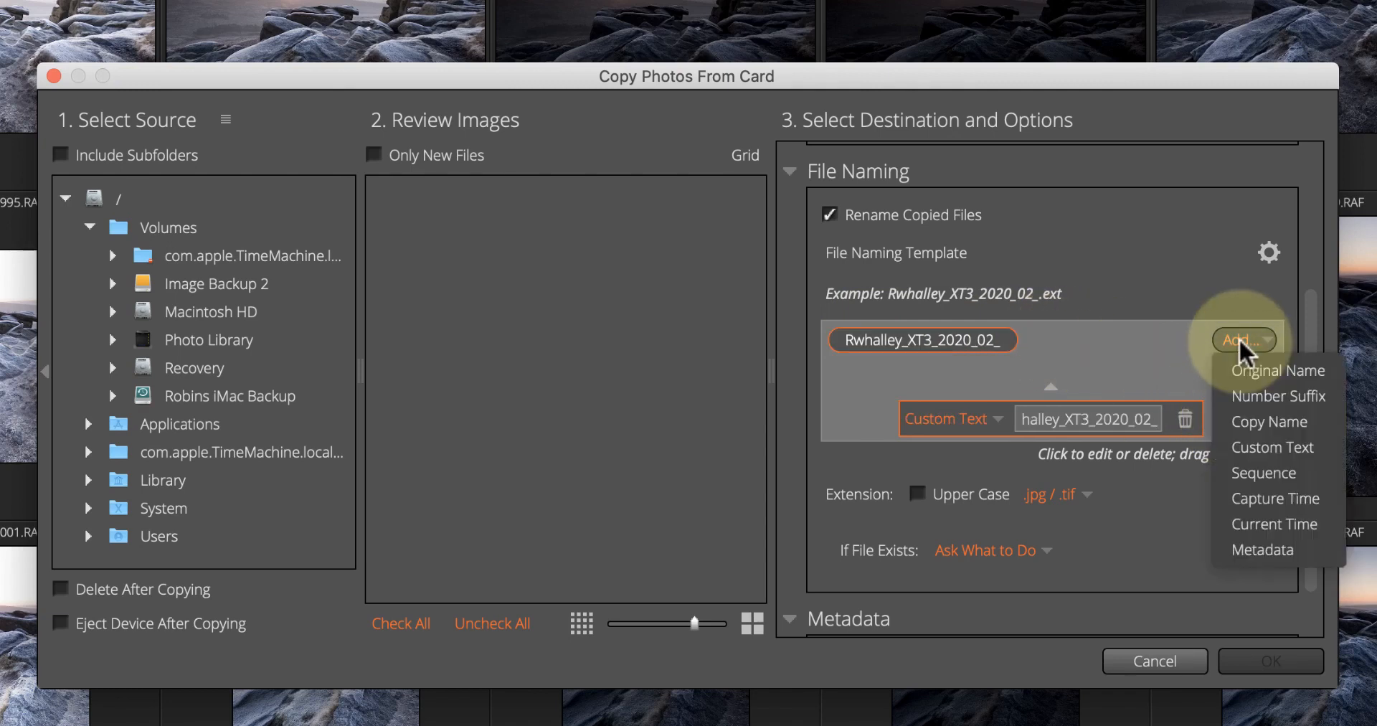
pyautogui.click(1282, 371)
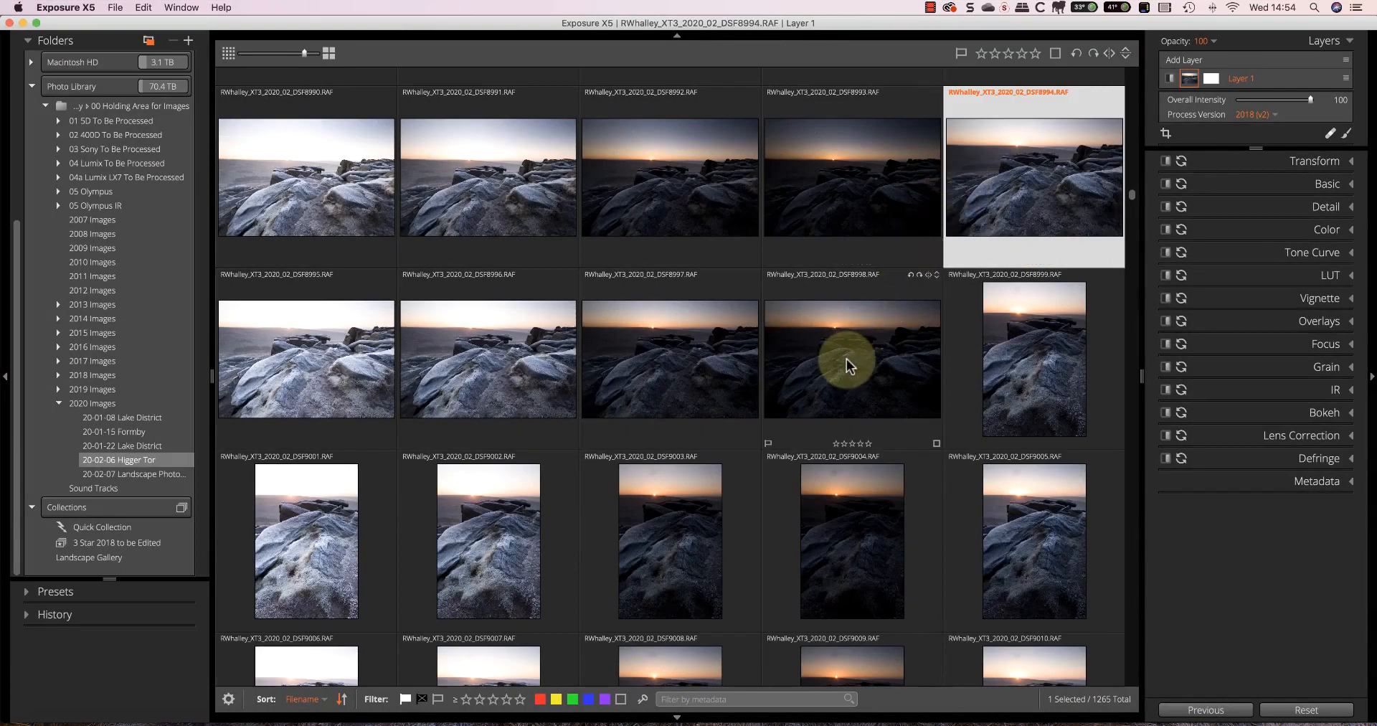
# Select images DSF8994 to DSF8998, open their bulk rename options for viewing and cancel without renaming
pyautogui.keyDown('shift'); pyautogui.click(847, 359); pyautogui.keyUp('shift')
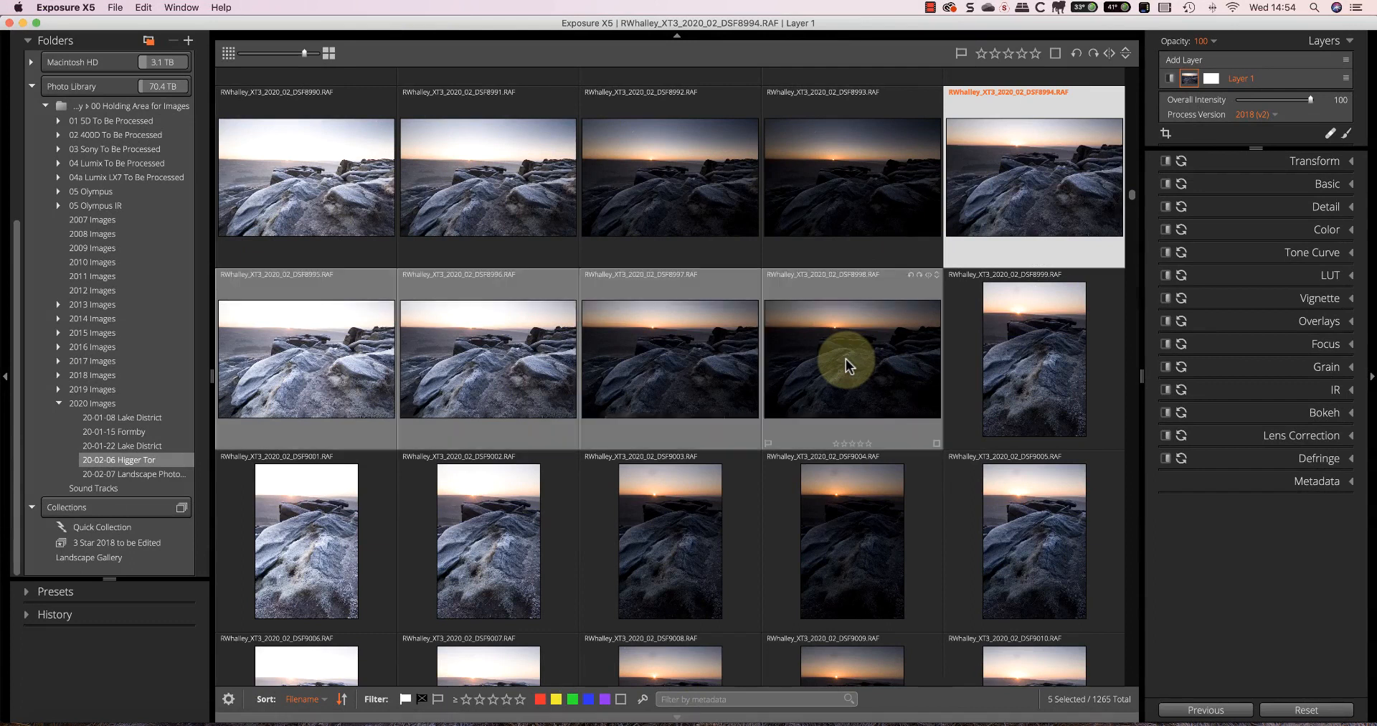
pyautogui.rightClick(846, 359)
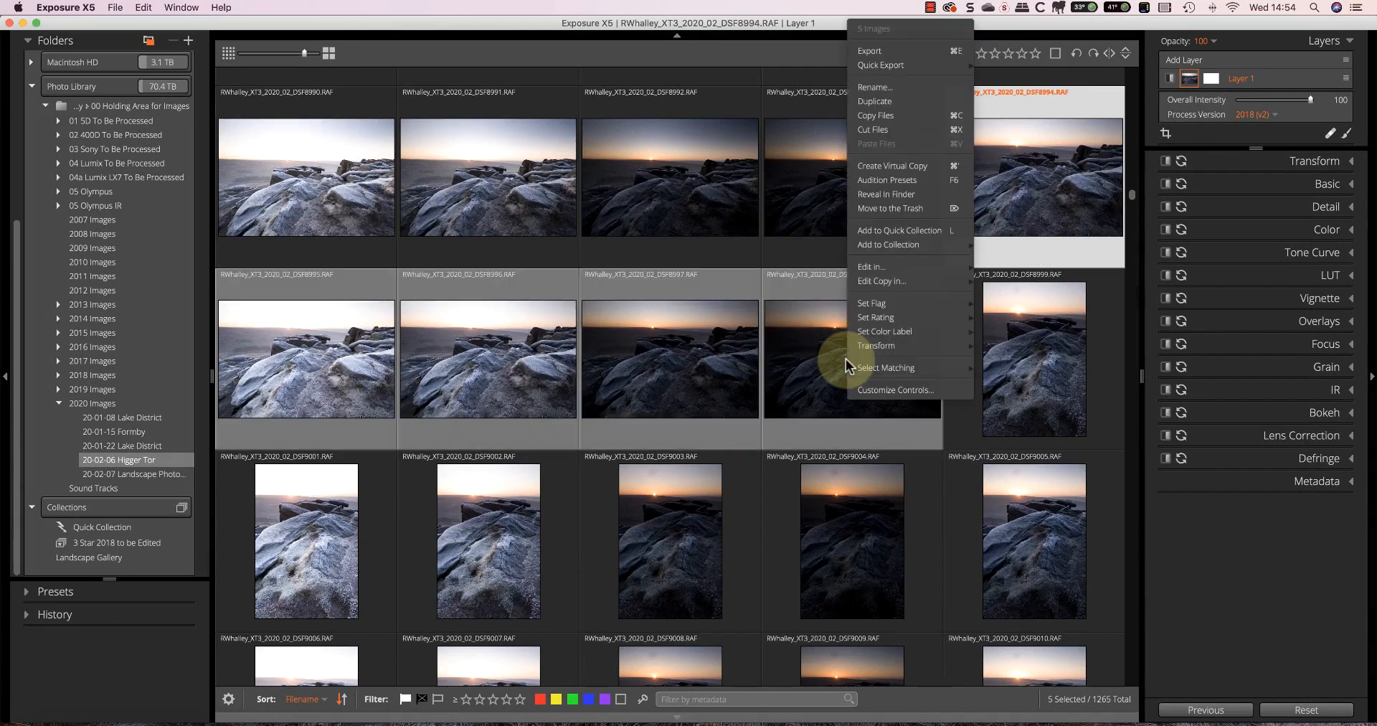
pyautogui.click(876, 87)
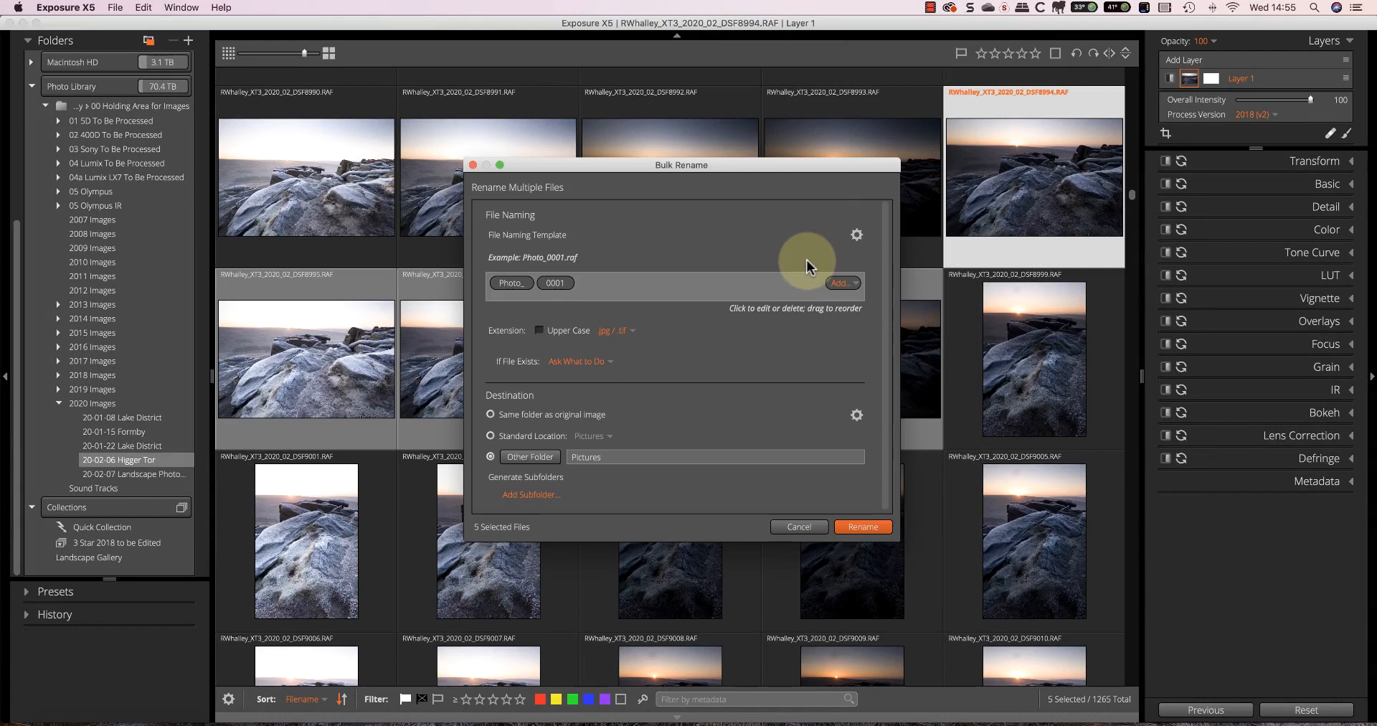
pyautogui.click(807, 524)
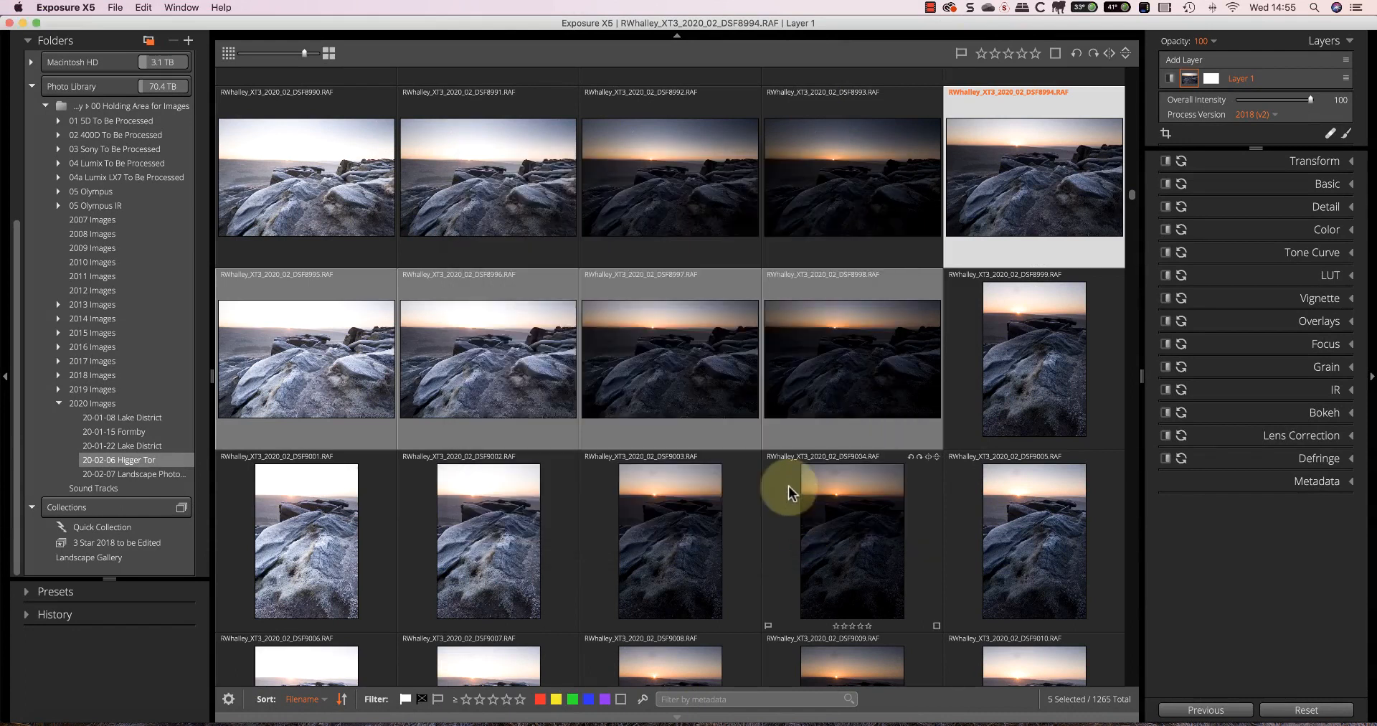
# Select only image DSF8993 and open the rename command for that single file
pyautogui.click(811, 197)
pyautogui.rightClick(811, 196)
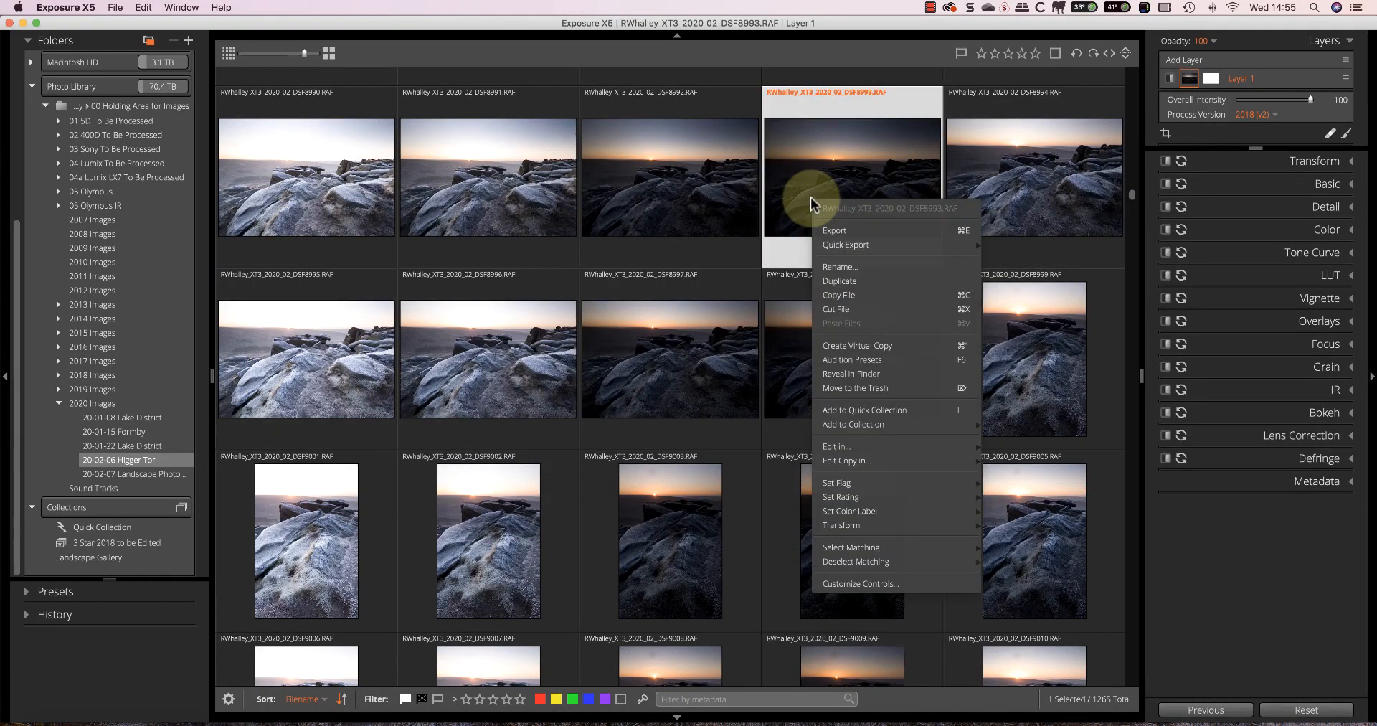
pyautogui.click(851, 267)
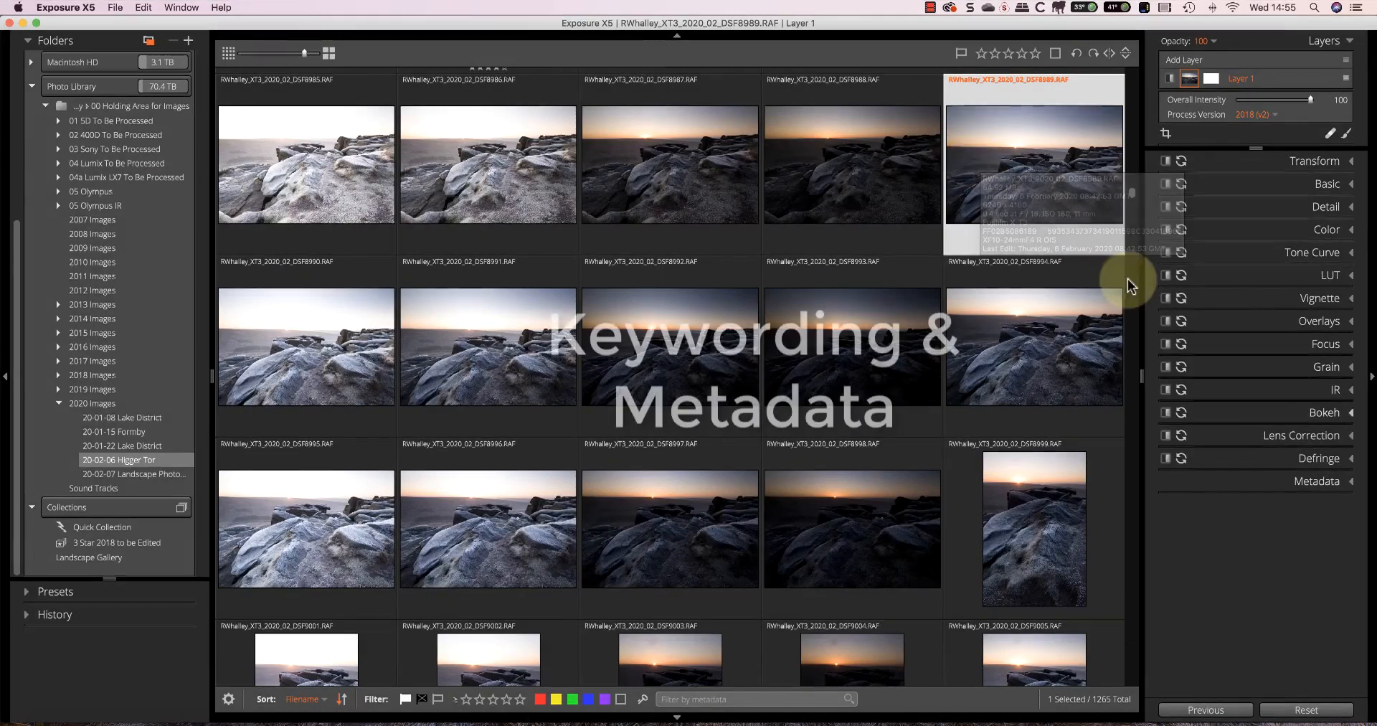
# Show the metadata of image DSF8989 and apply the Copyright Notice 2020 preset to it
pyautogui.click(1314, 479)
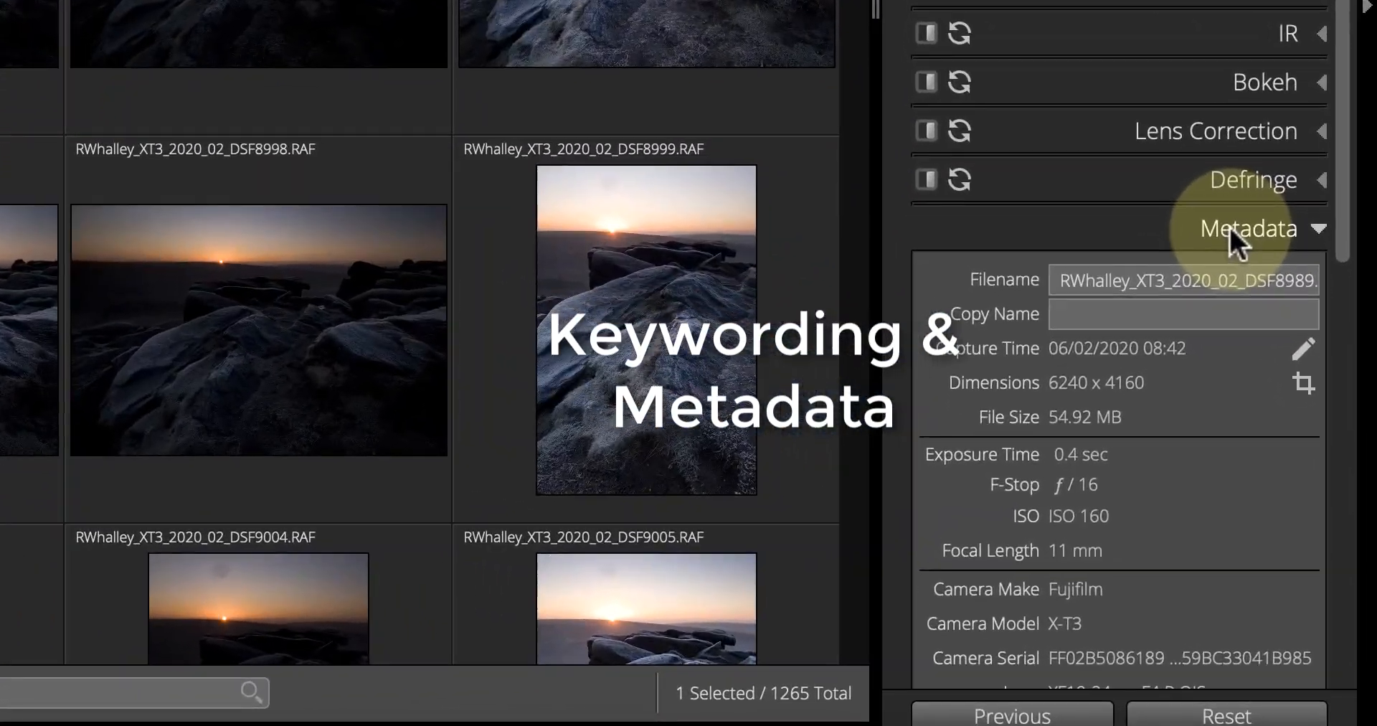
pyautogui.scroll(-10, 1229, 228)
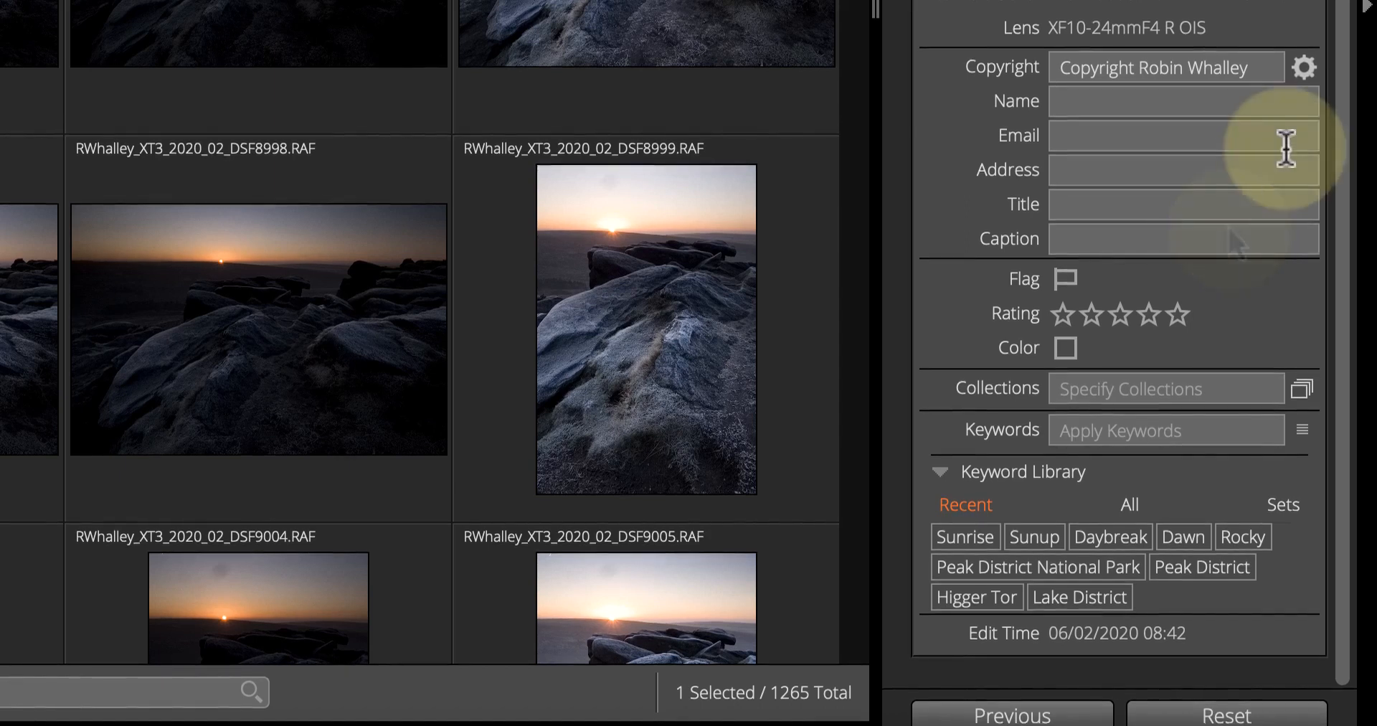
pyautogui.click(1304, 68)
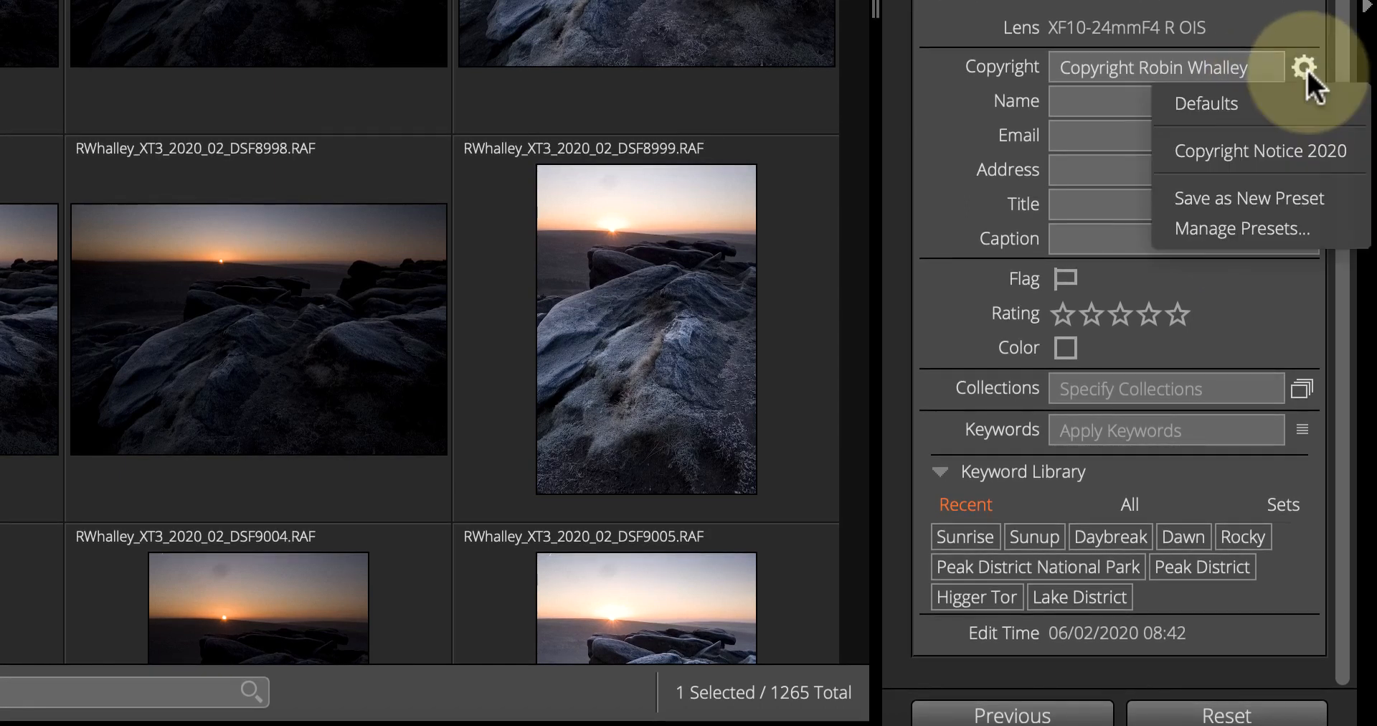
pyautogui.click(1314, 149)
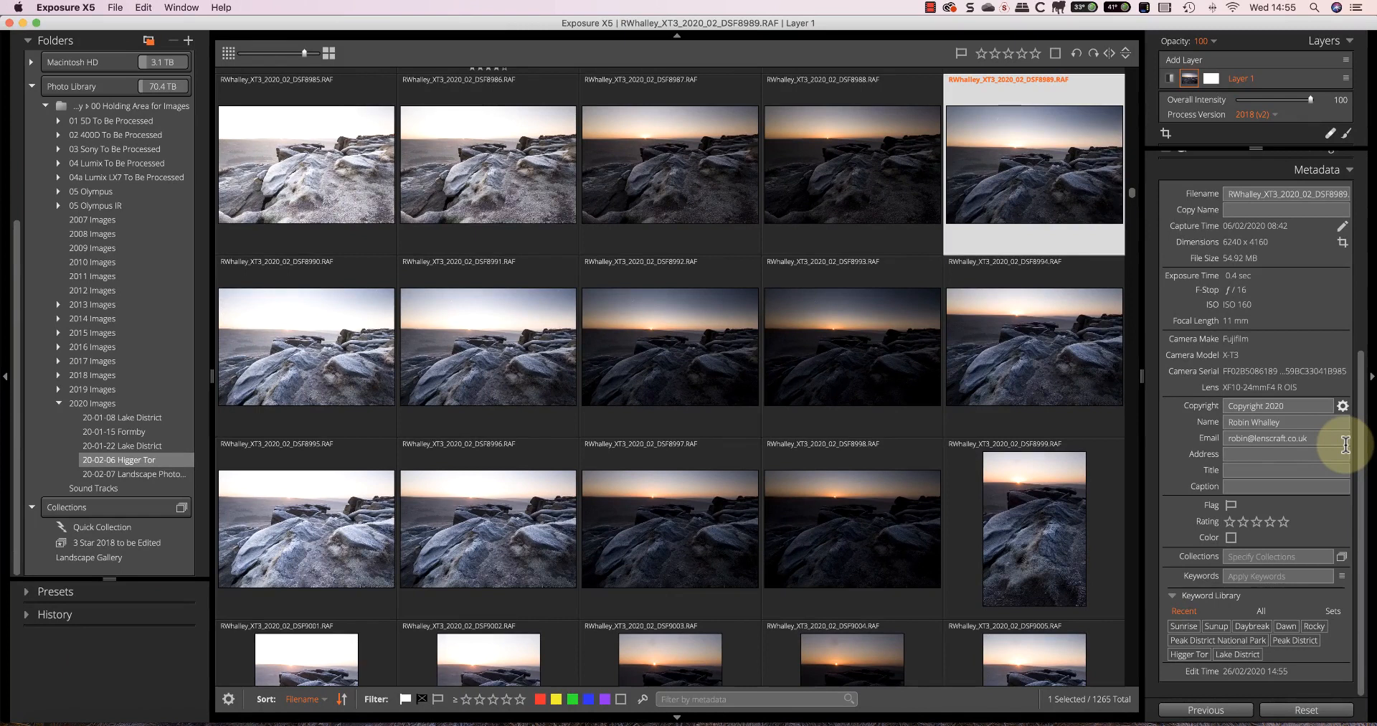
# Apply the Copyright Notice 2020 metadata preset to images DSF8990 to DSF8993 together
pyautogui.click(324, 345)
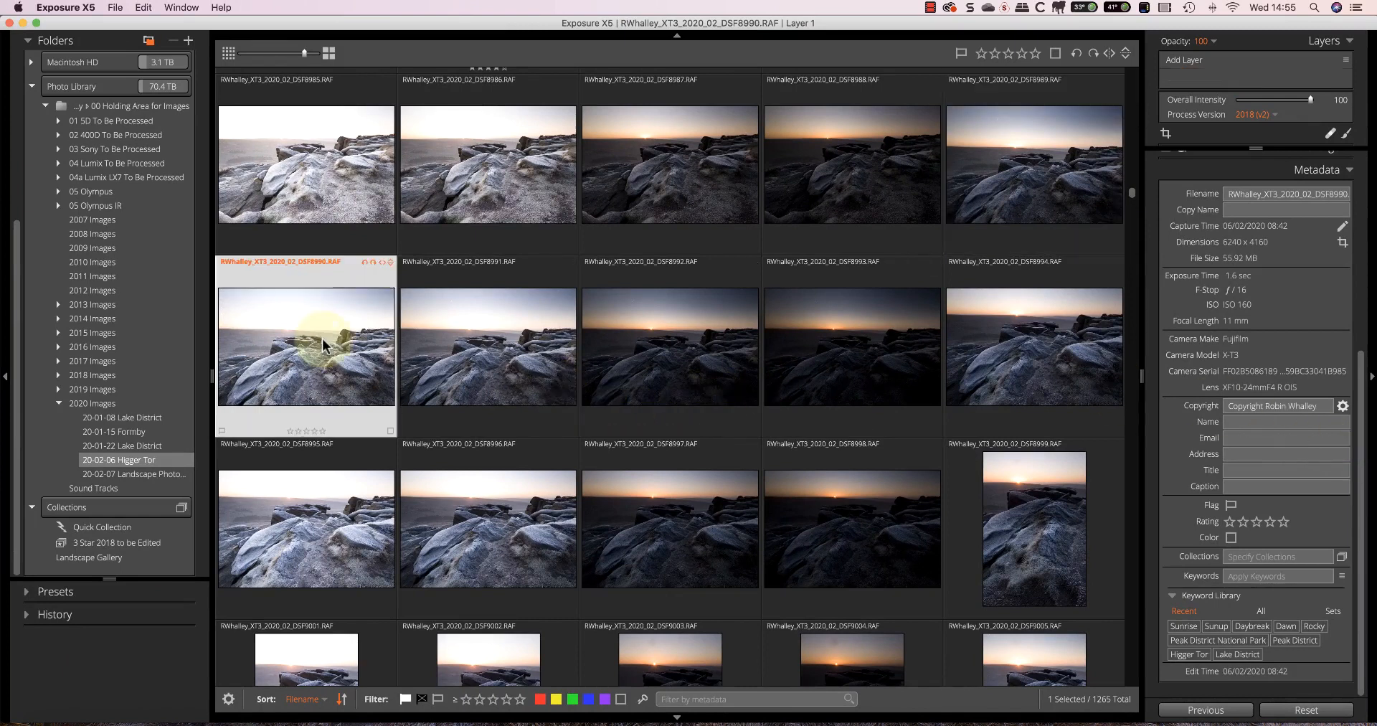
pyautogui.keyDown('shift'); pyautogui.click(834, 326); pyautogui.keyUp('shift')
pyautogui.click(1343, 406)
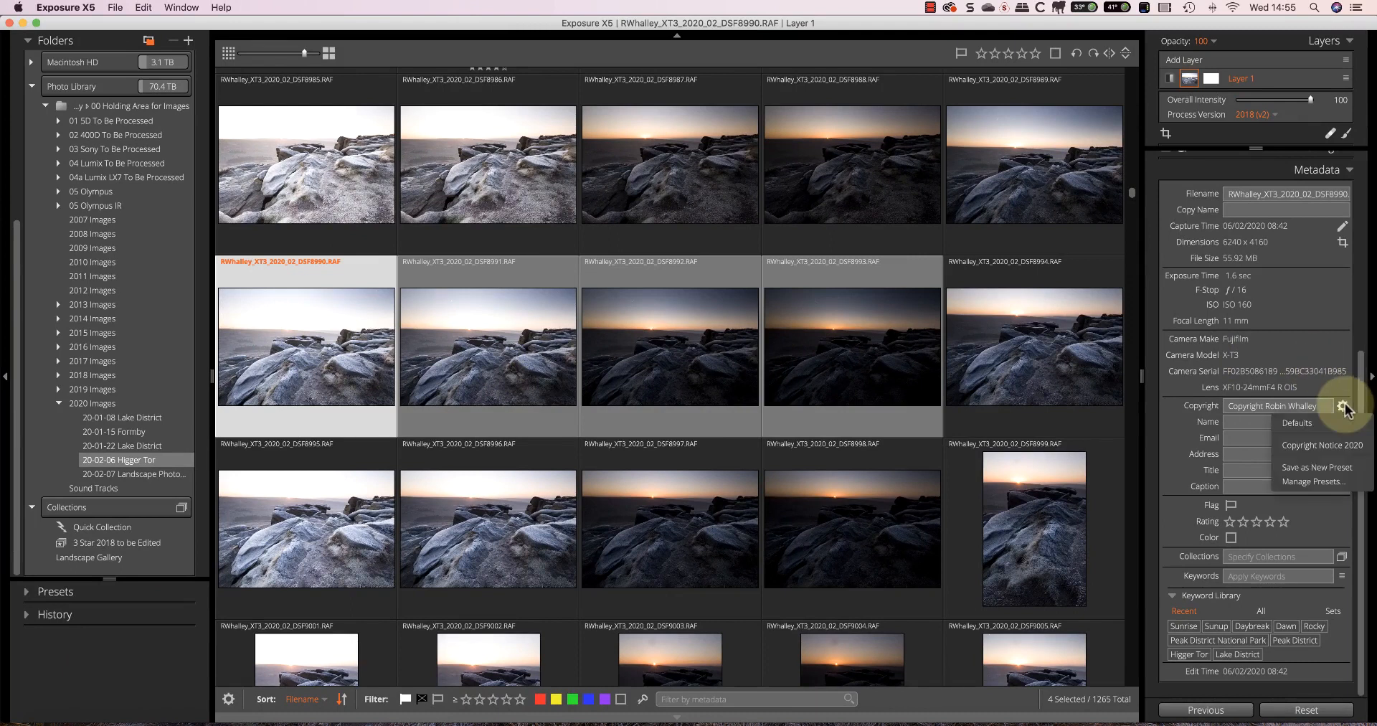
pyautogui.click(1318, 445)
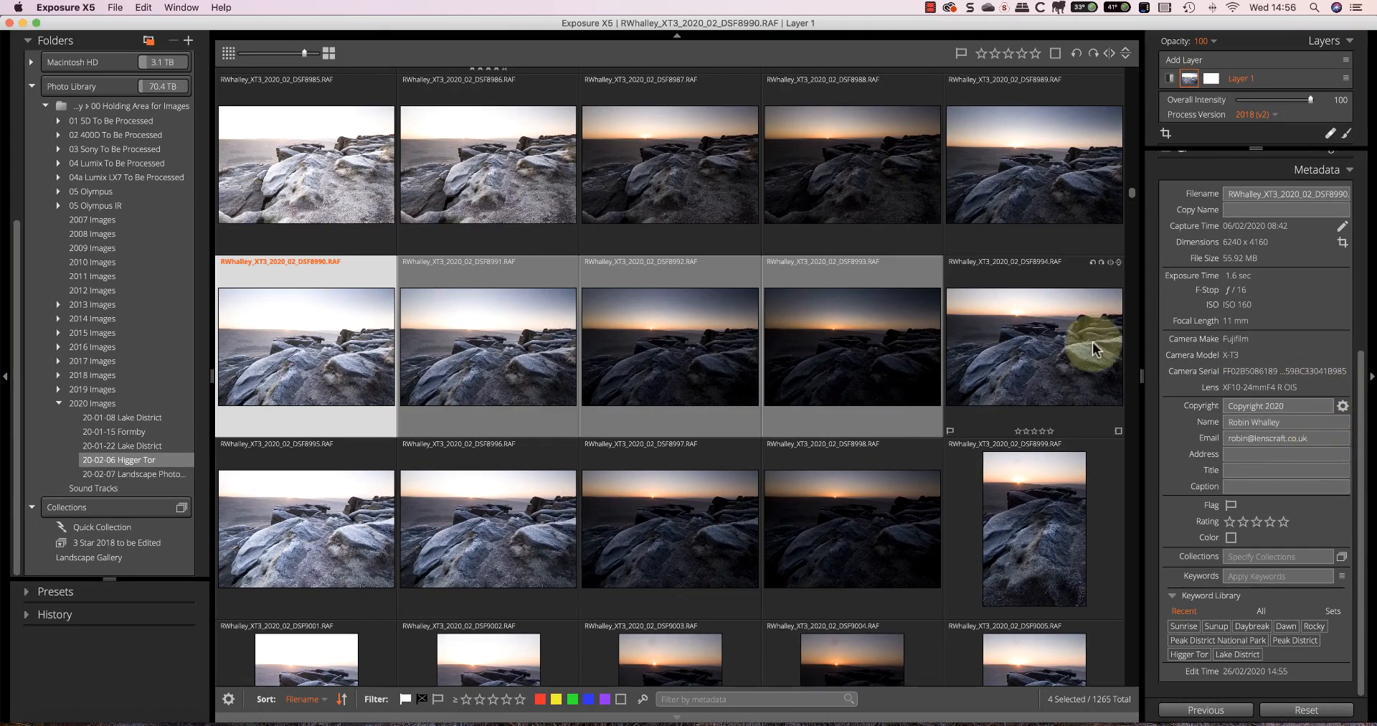
# Add the keywords Higger Tor, Peak District and Peak District National Park to image DSF8993 using the suggested matches
pyautogui.click(1065, 342)
pyautogui.click(797, 333)
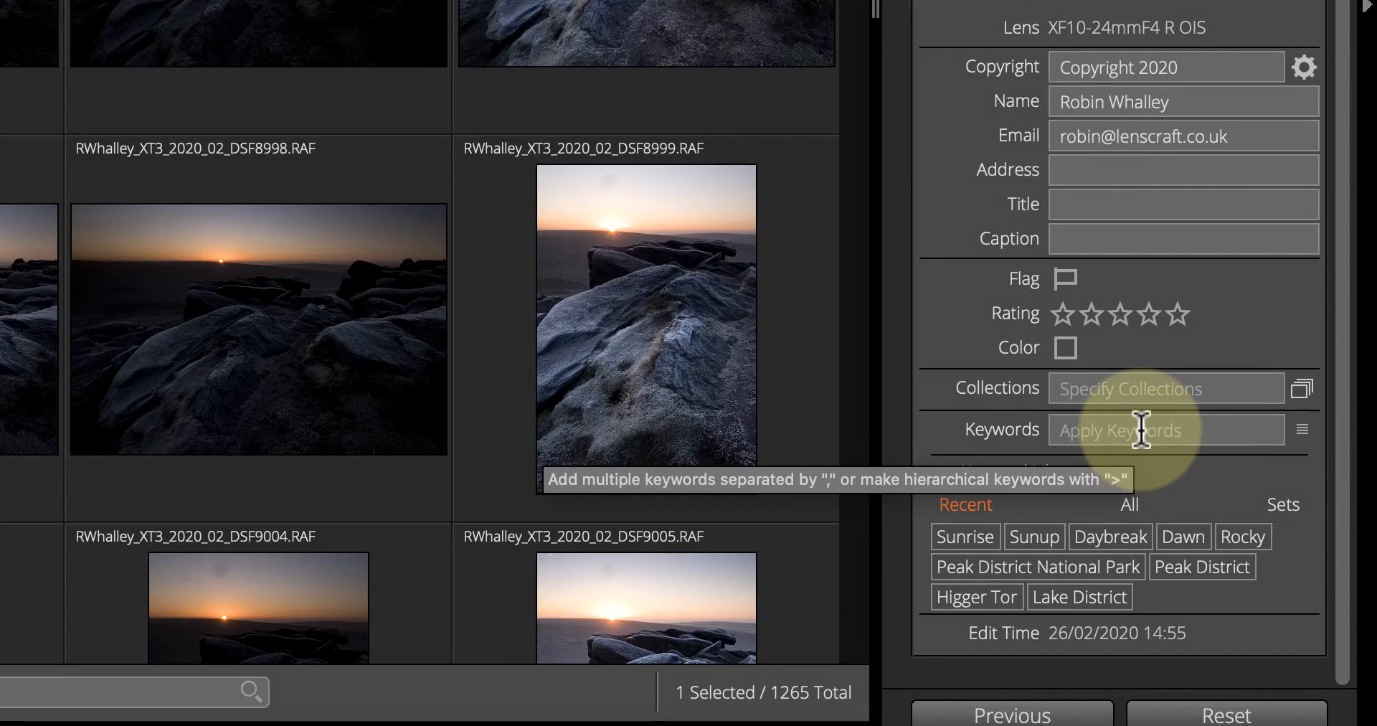
pyautogui.click(1140, 433)
pyautogui.write('Hig')
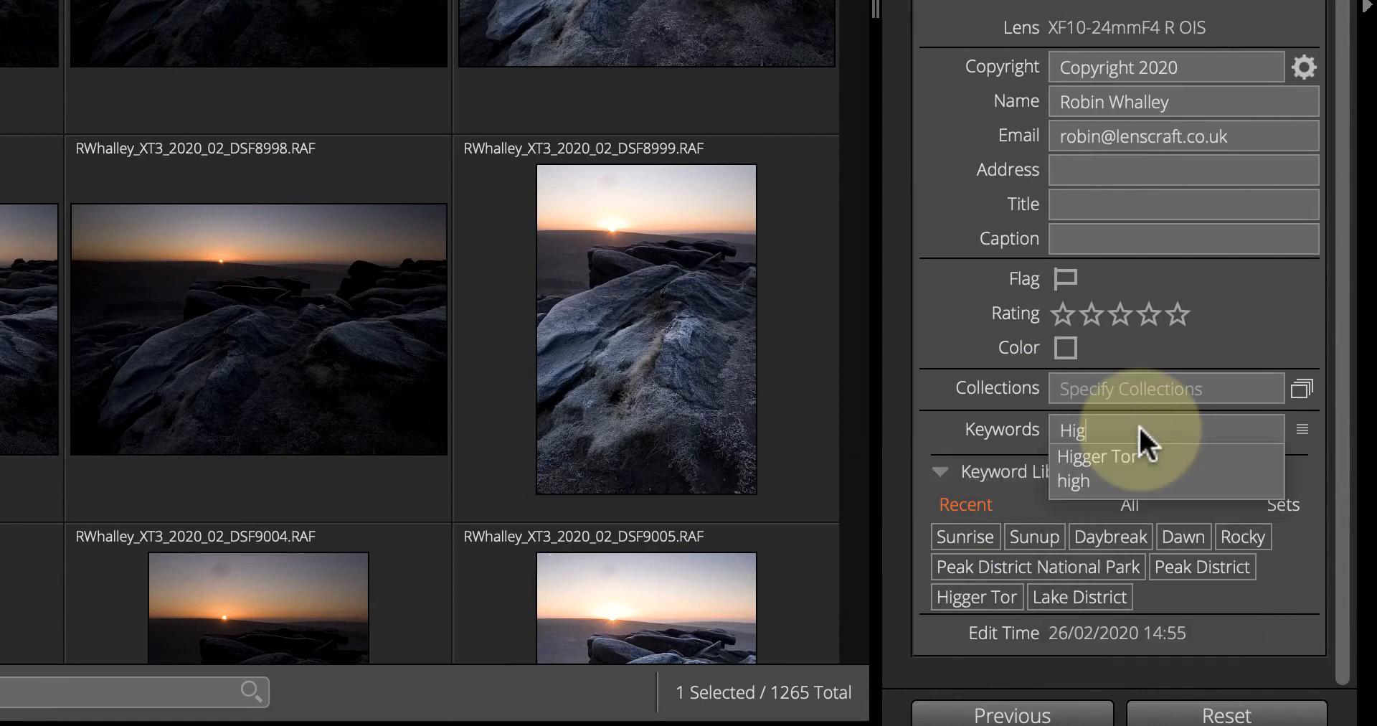
pyautogui.click(1130, 450)
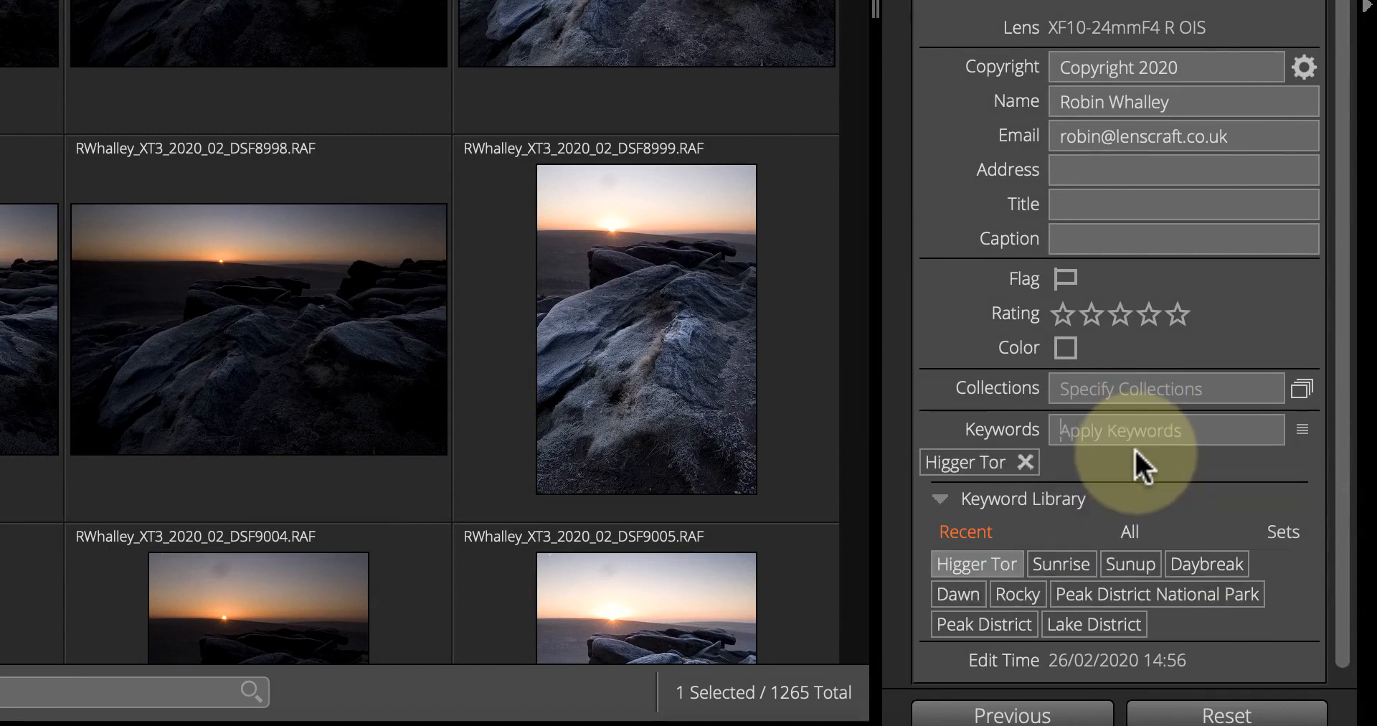
pyautogui.write('Peak')
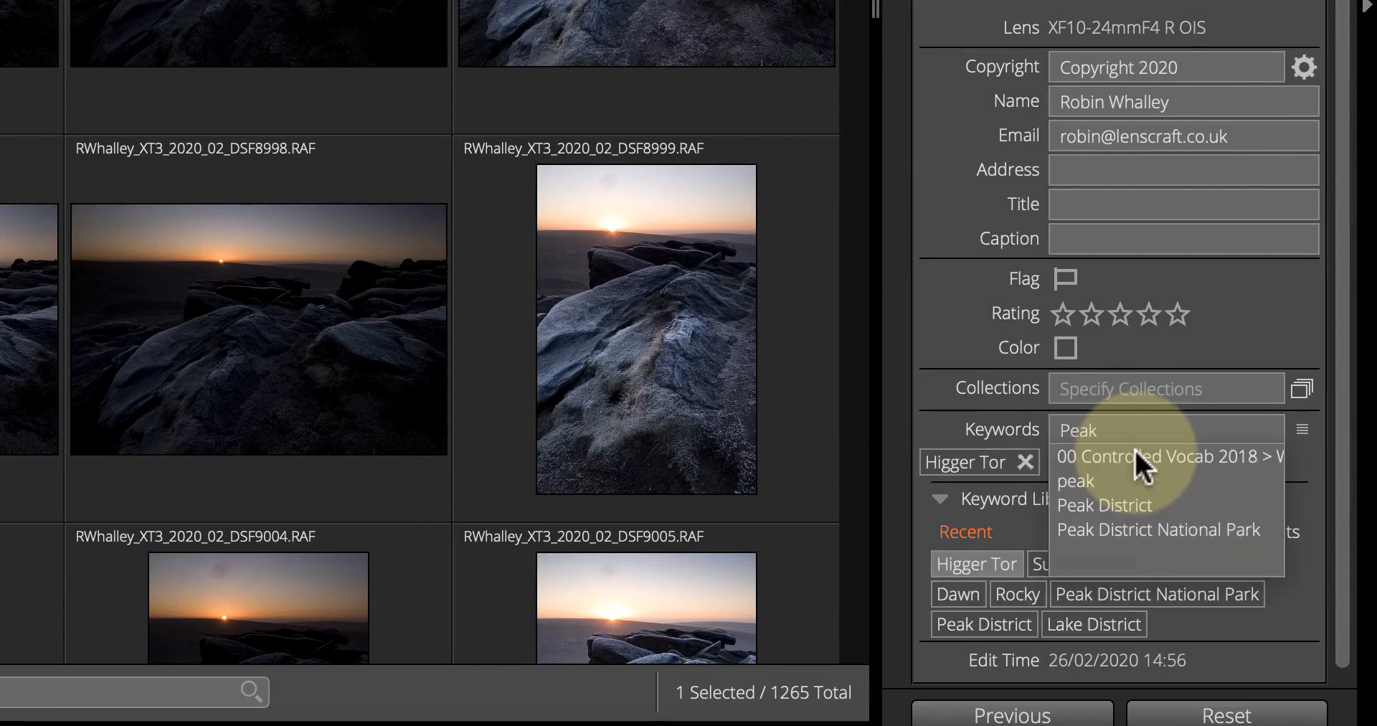
pyautogui.click(1130, 504)
pyautogui.write('Peak')
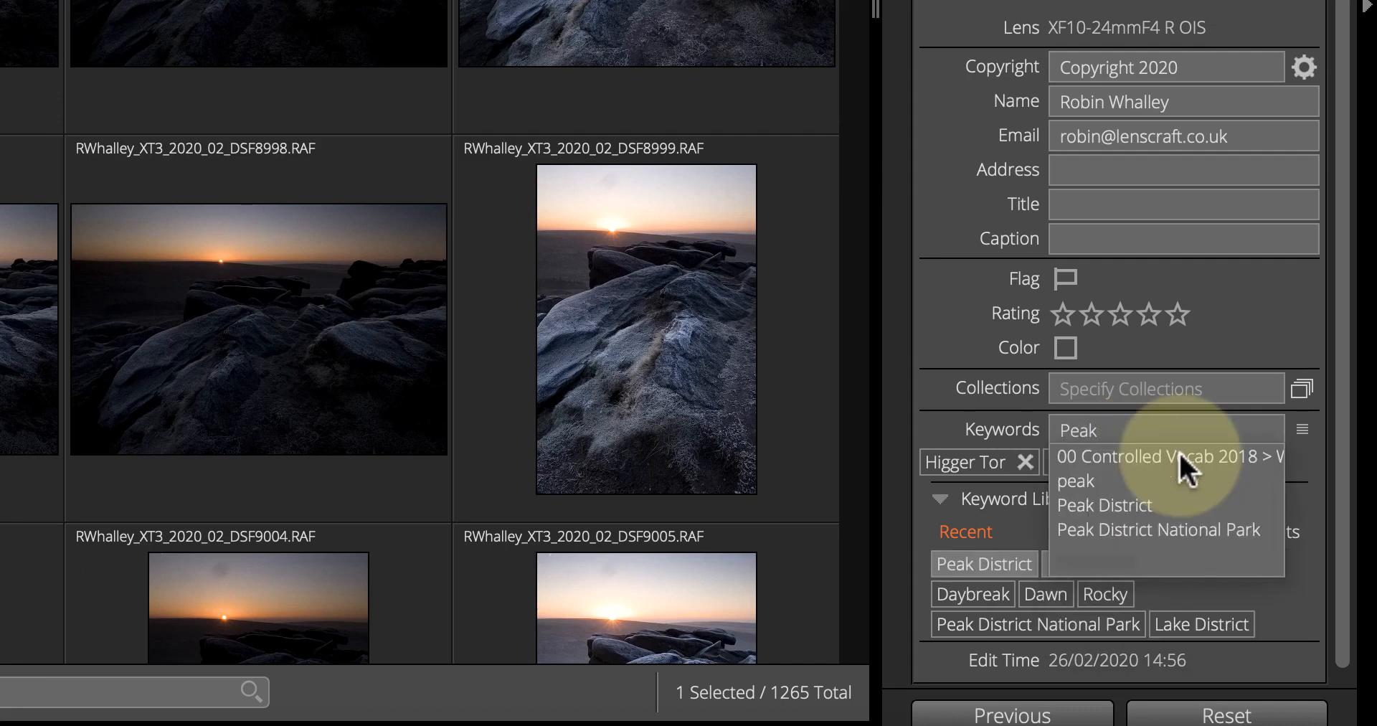
pyautogui.click(1187, 526)
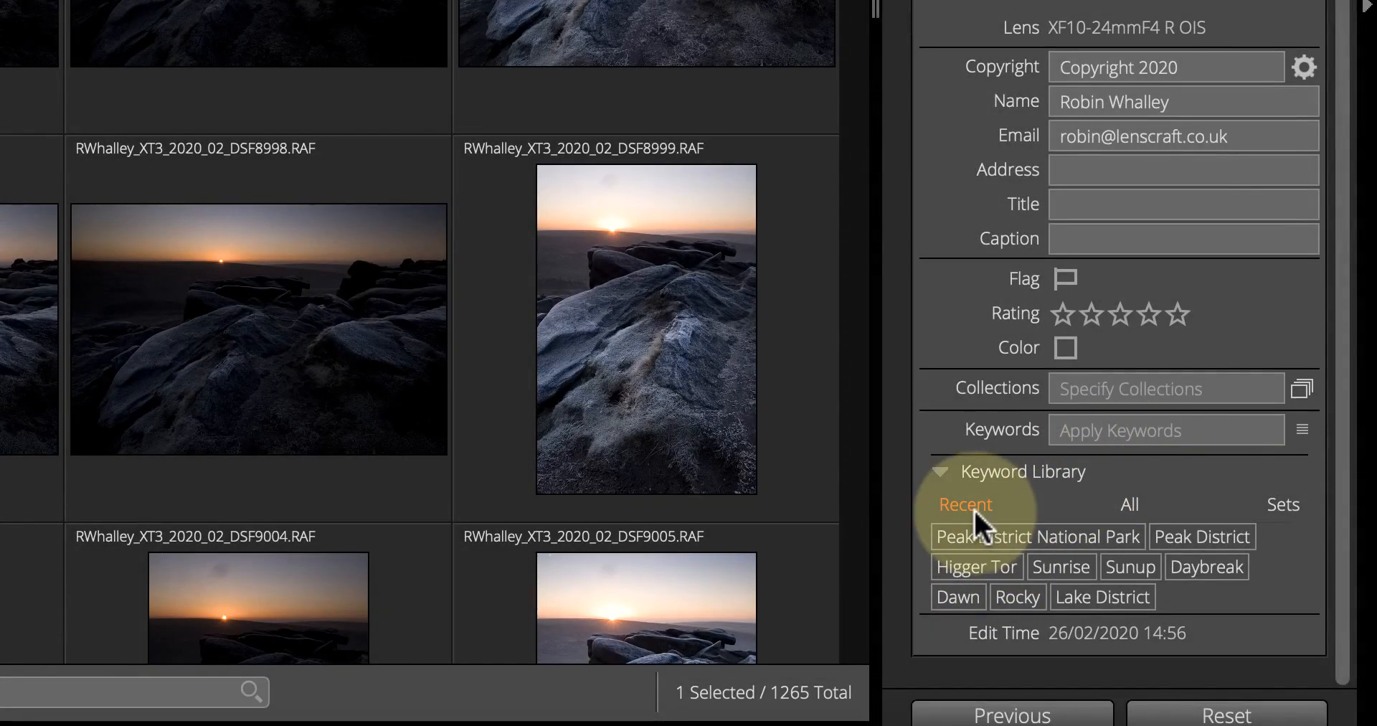
# Apply the recent keywords Peak District National Park and Peak District to the selected image from the keyword library
pyautogui.click(999, 538)
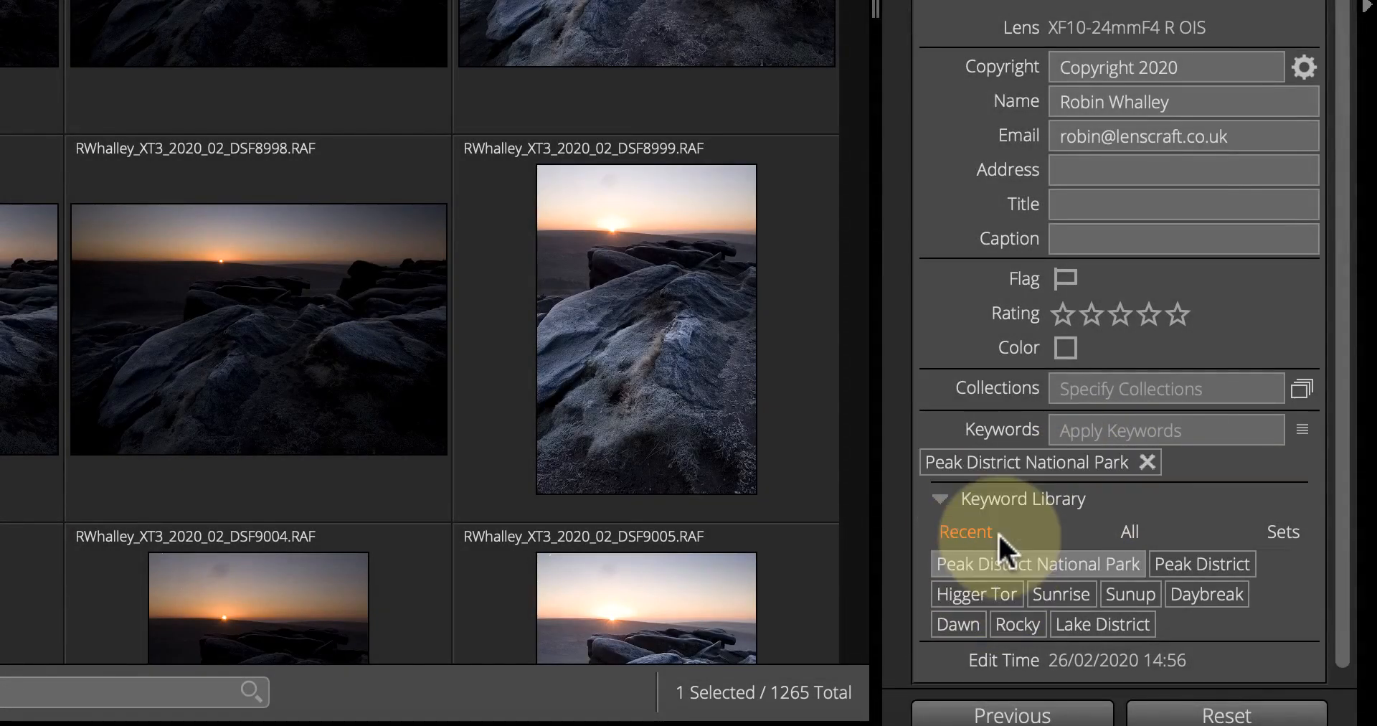
pyautogui.click(1212, 563)
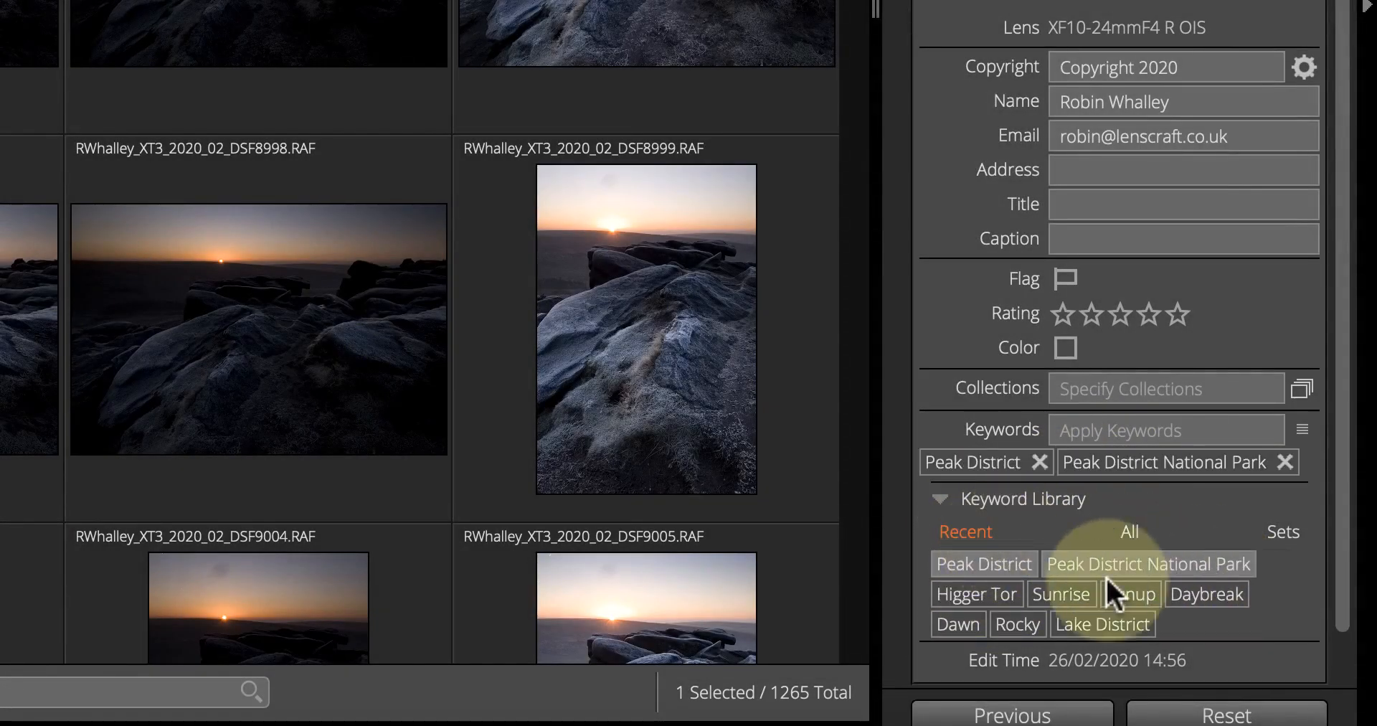
# Add the recent keywords Higger Tor and Sunrise to the selected image from the keyword library
pyautogui.click(983, 593)
pyautogui.click(1182, 623)
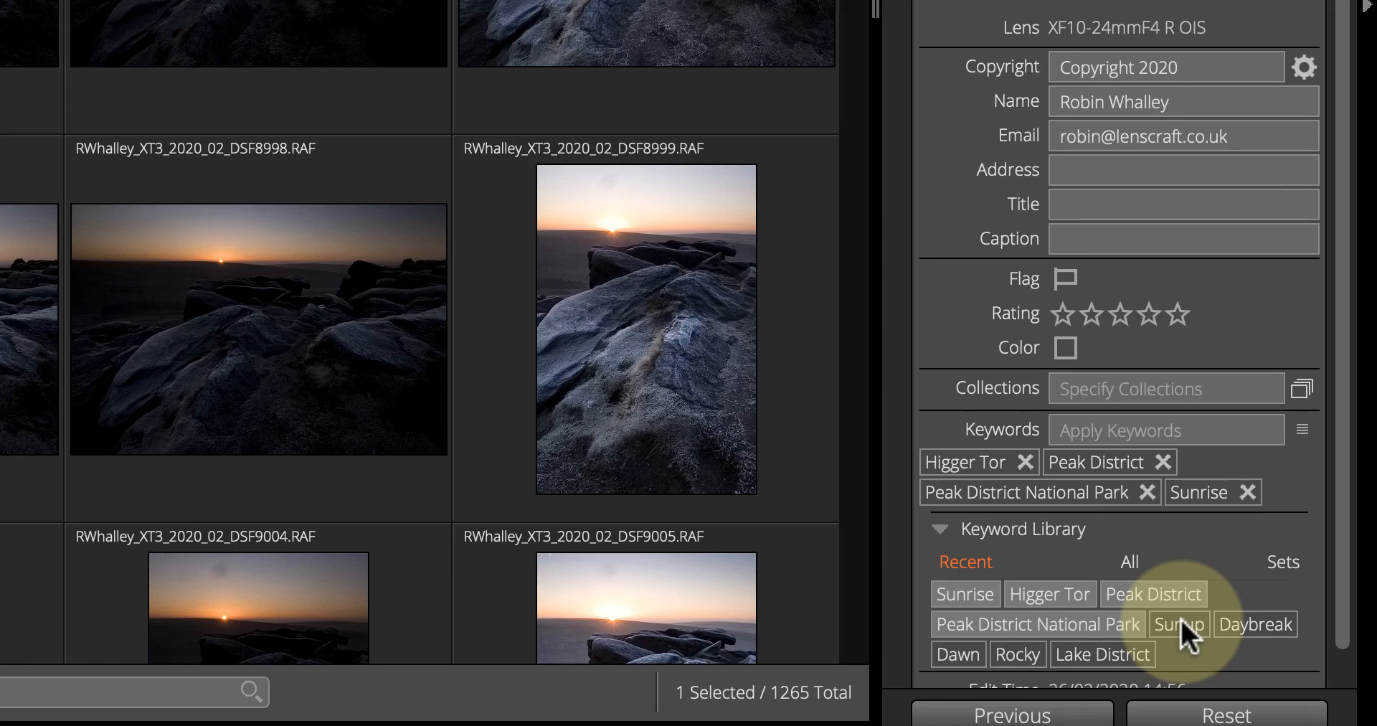
# Remove the keywords Sunrise, Peak District National Park, Peak District and Higger Tor from the selected image
pyautogui.click(1248, 492)
pyautogui.click(1147, 492)
pyautogui.click(1163, 462)
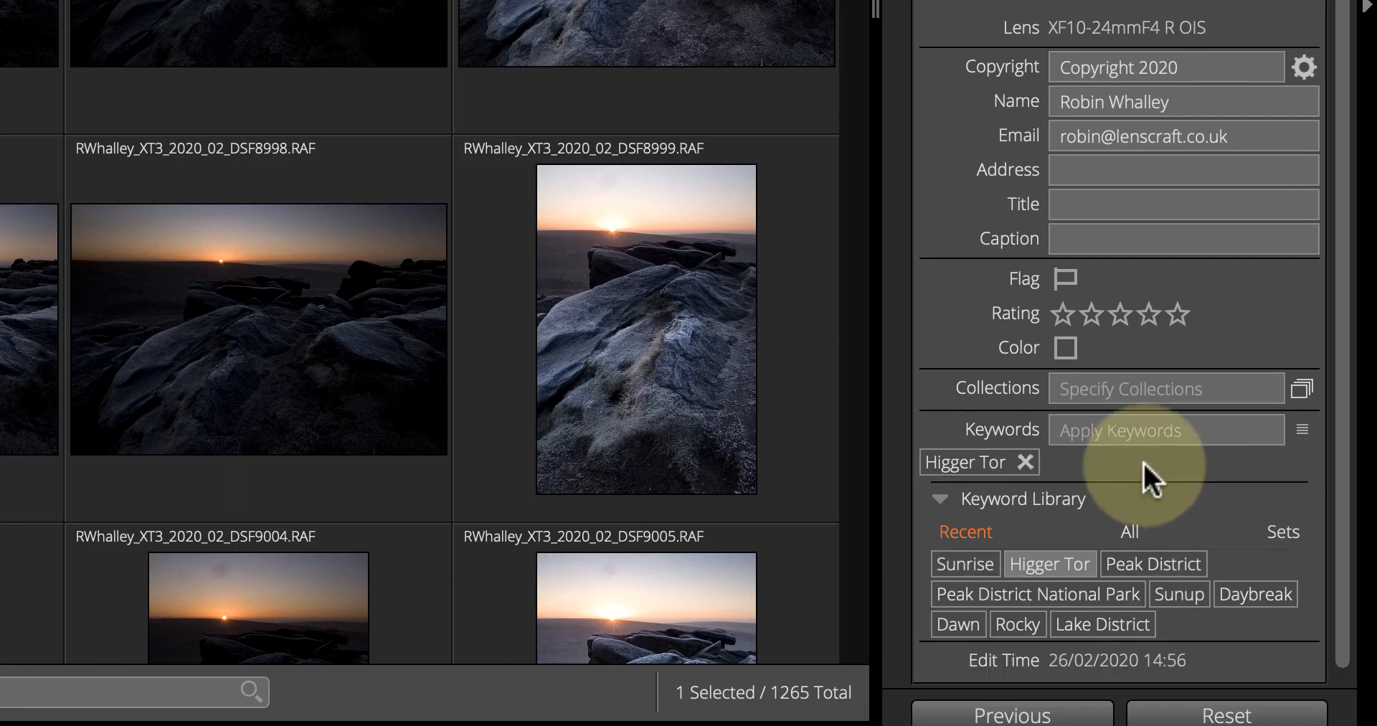
pyautogui.click(1025, 462)
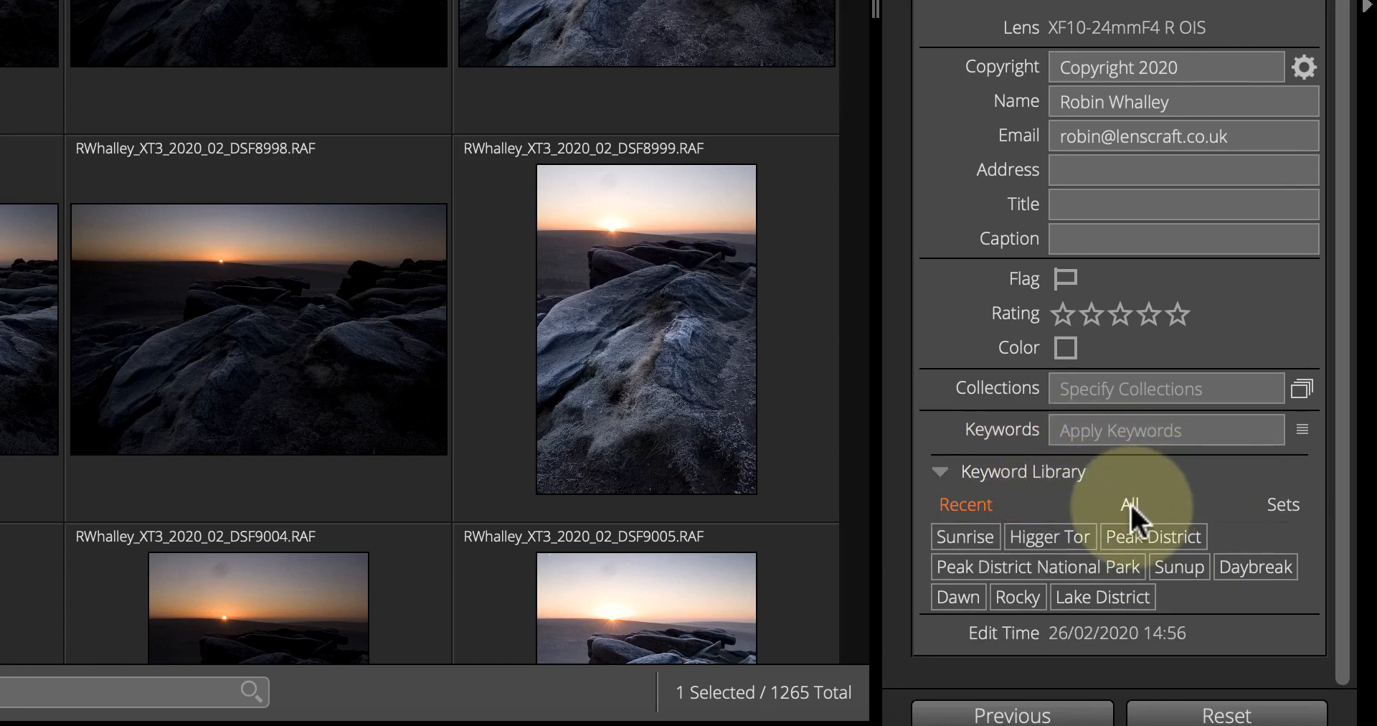
# Browse the complete list of keywords in the keyword library
pyautogui.click(1130, 502)
pyautogui.scroll(-10, 1133, 501)
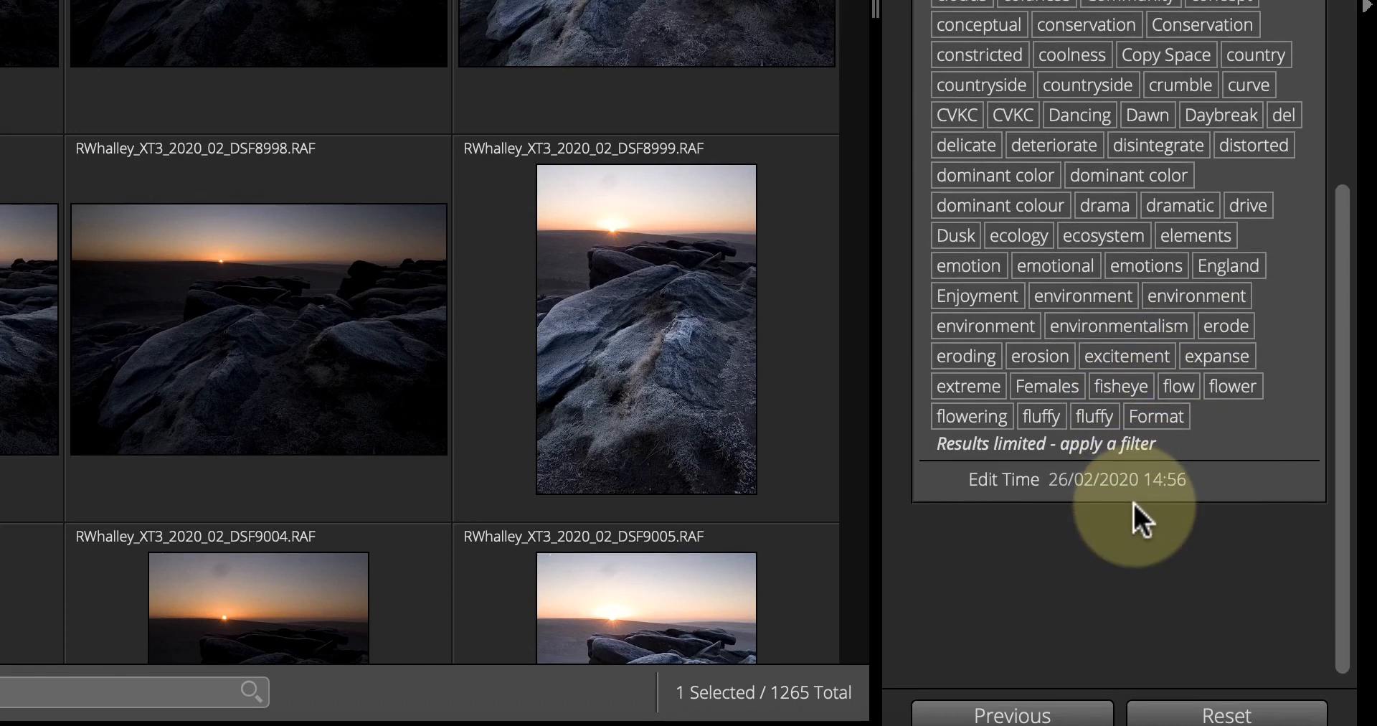
pyautogui.scroll(12, 1133, 501)
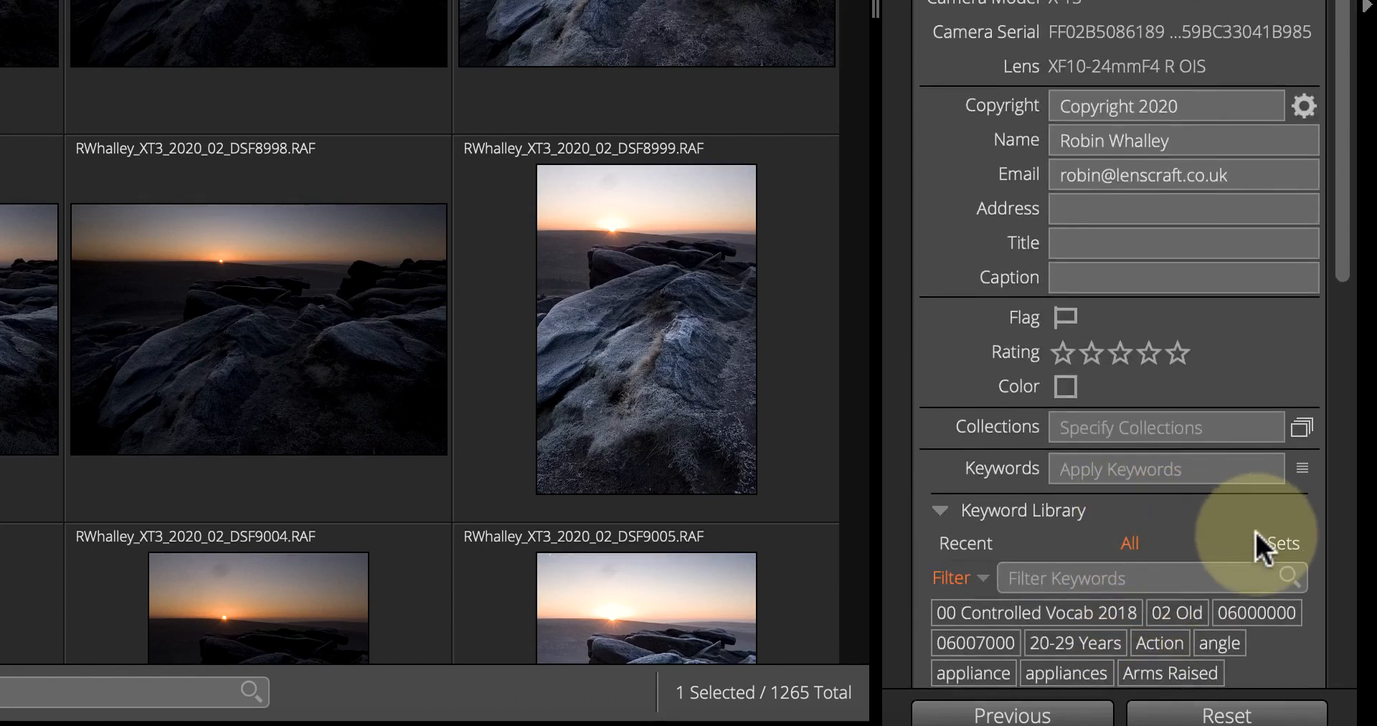
# Apply Higger Tor, Peak District, Peak District National Park and Rocky from the Higger Tor keyword set to the selected image
pyautogui.click(1283, 543)
pyautogui.scroll(-3, 1203, 495)
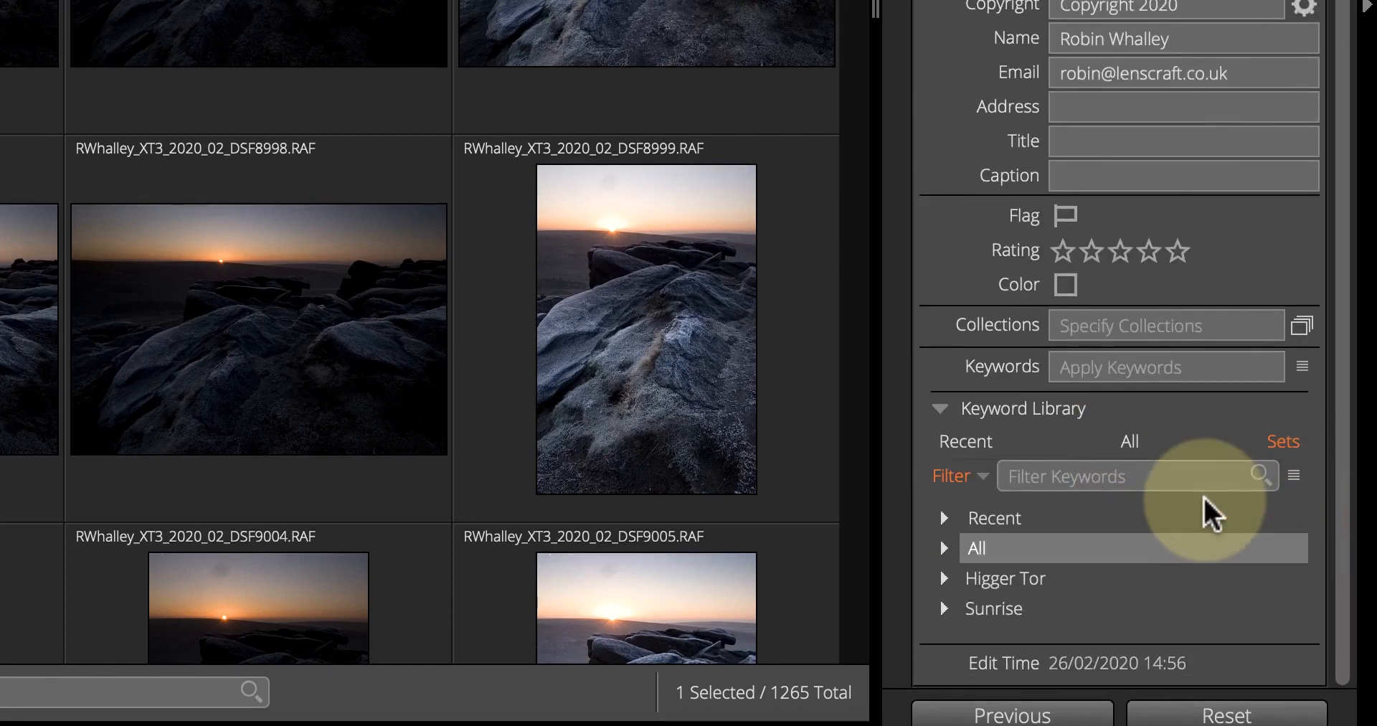
pyautogui.click(944, 579)
pyautogui.scroll(-4, 1099, 553)
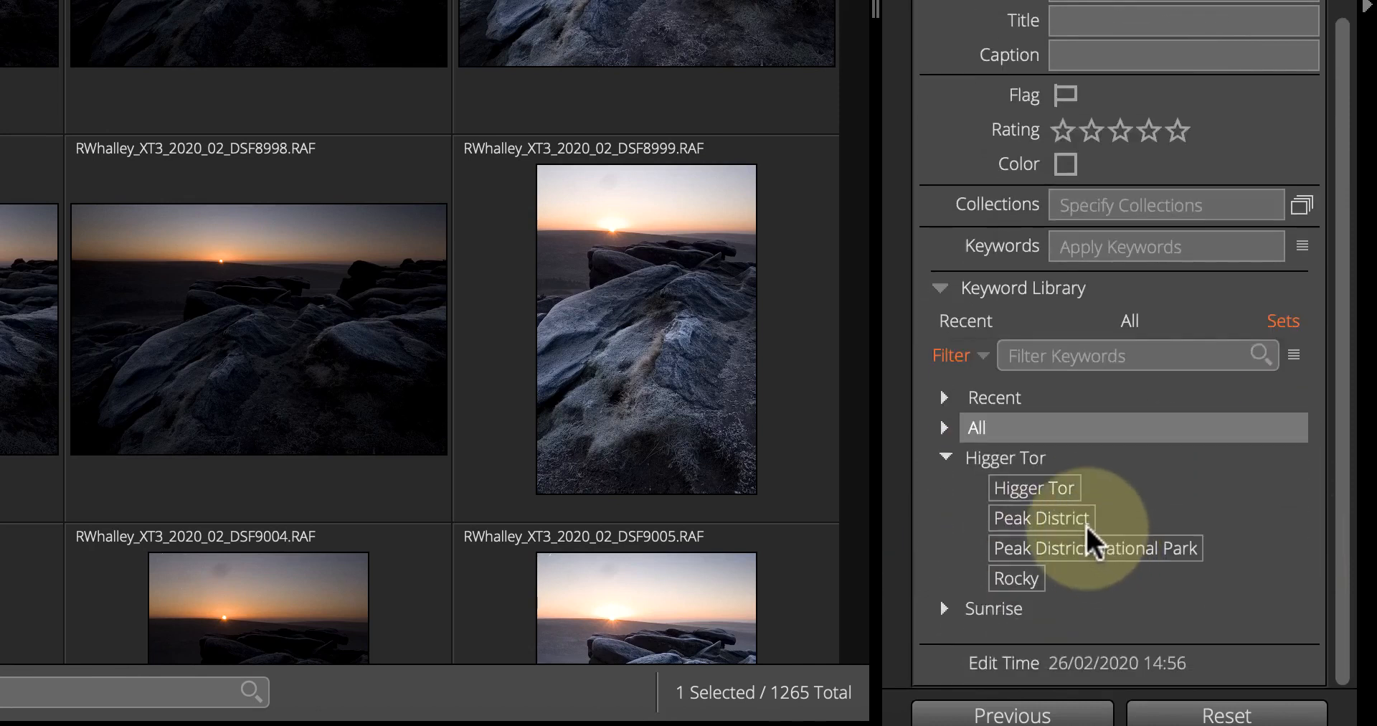
pyautogui.click(1062, 488)
pyautogui.click(1089, 543)
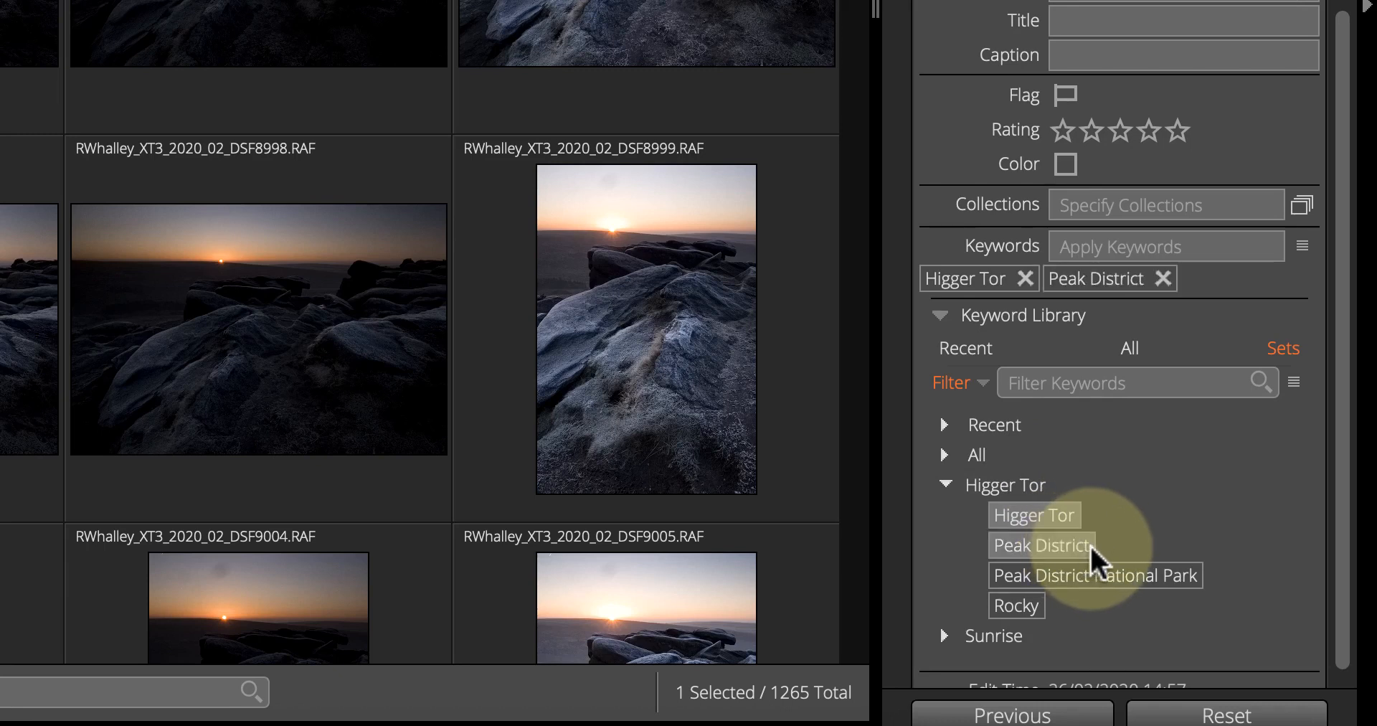
pyautogui.click(1134, 574)
pyautogui.click(1023, 634)
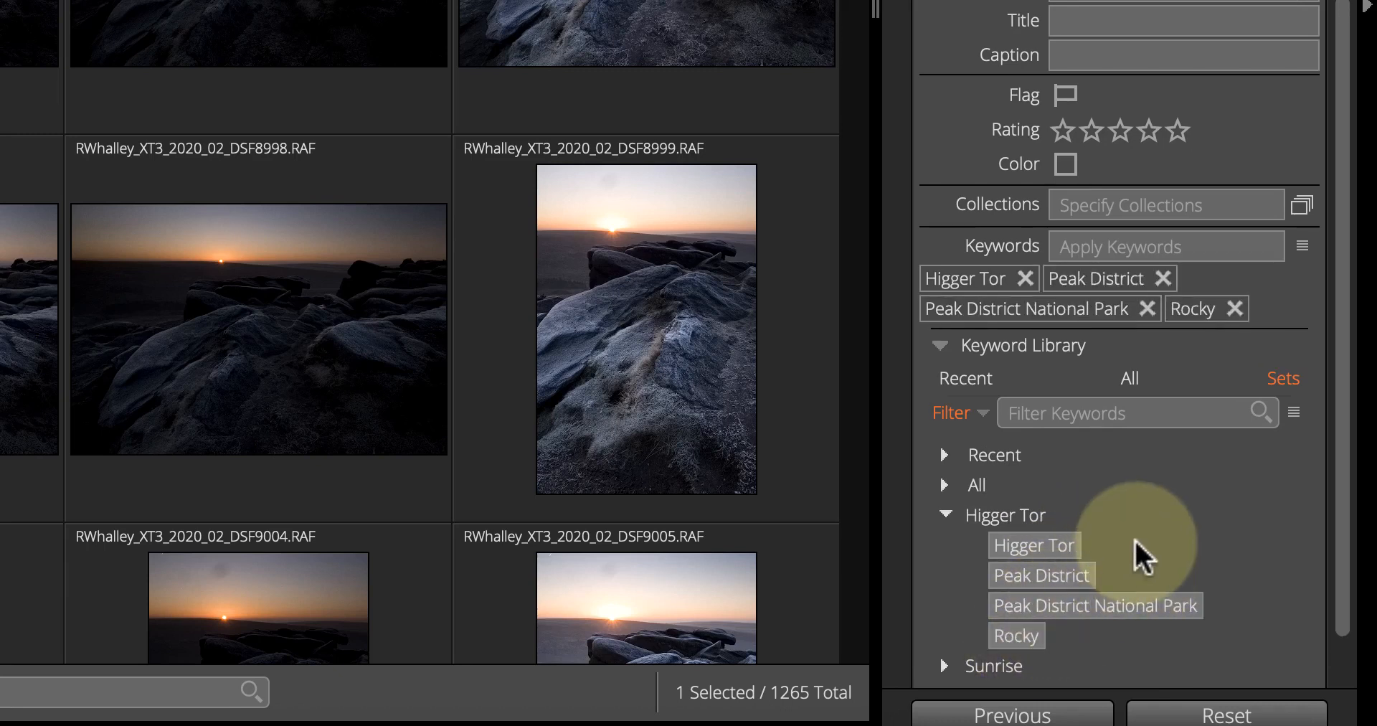
# Apply Dawn, Daybreak, Sunrise and Sunup from the Sunrise keyword set to the selected image
pyautogui.click(944, 578)
pyautogui.scroll(-5, 1122, 475)
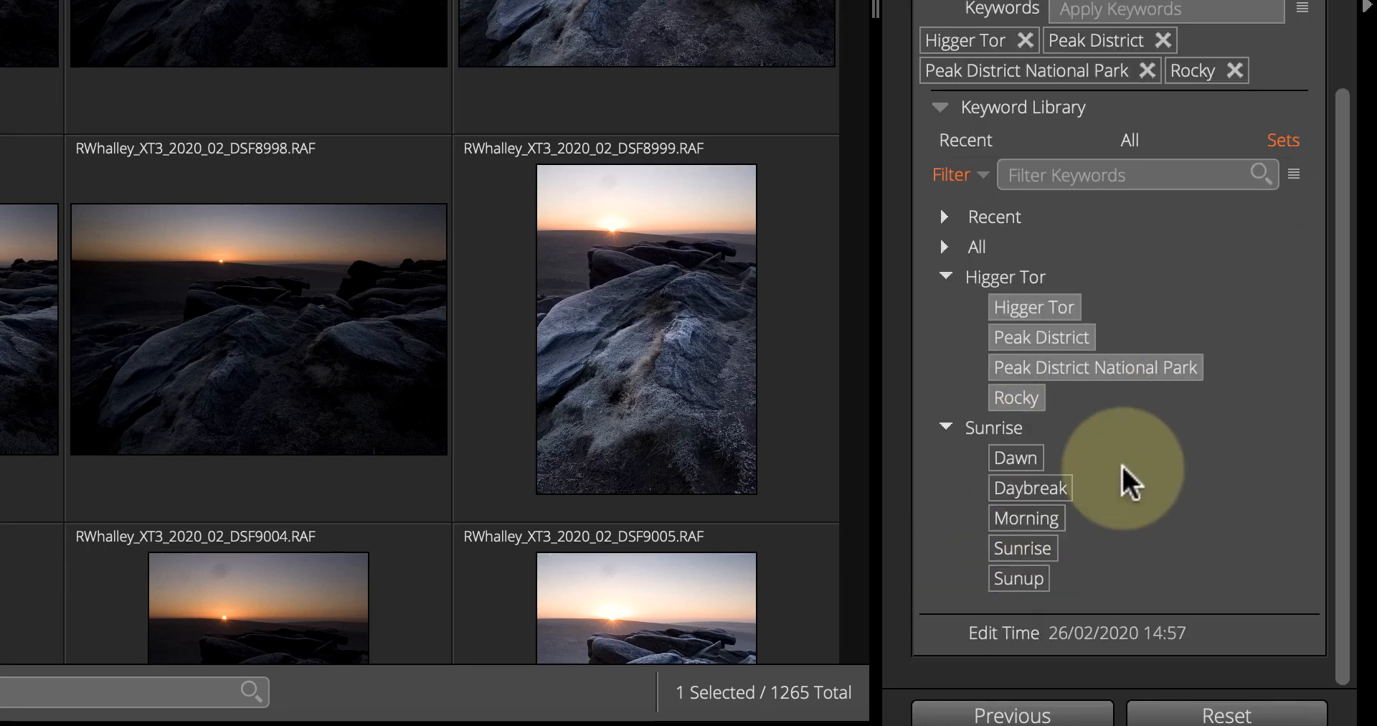
pyautogui.click(1032, 460)
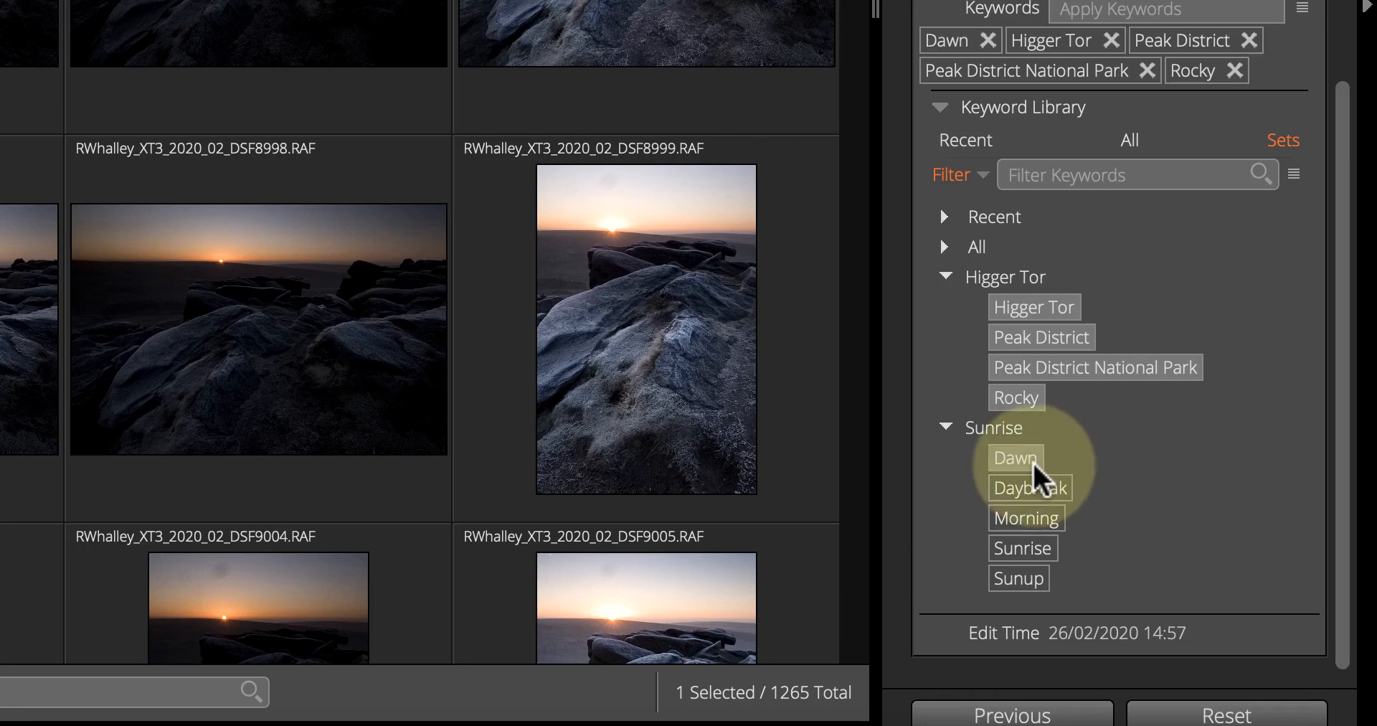
pyautogui.click(1054, 492)
pyautogui.click(1037, 577)
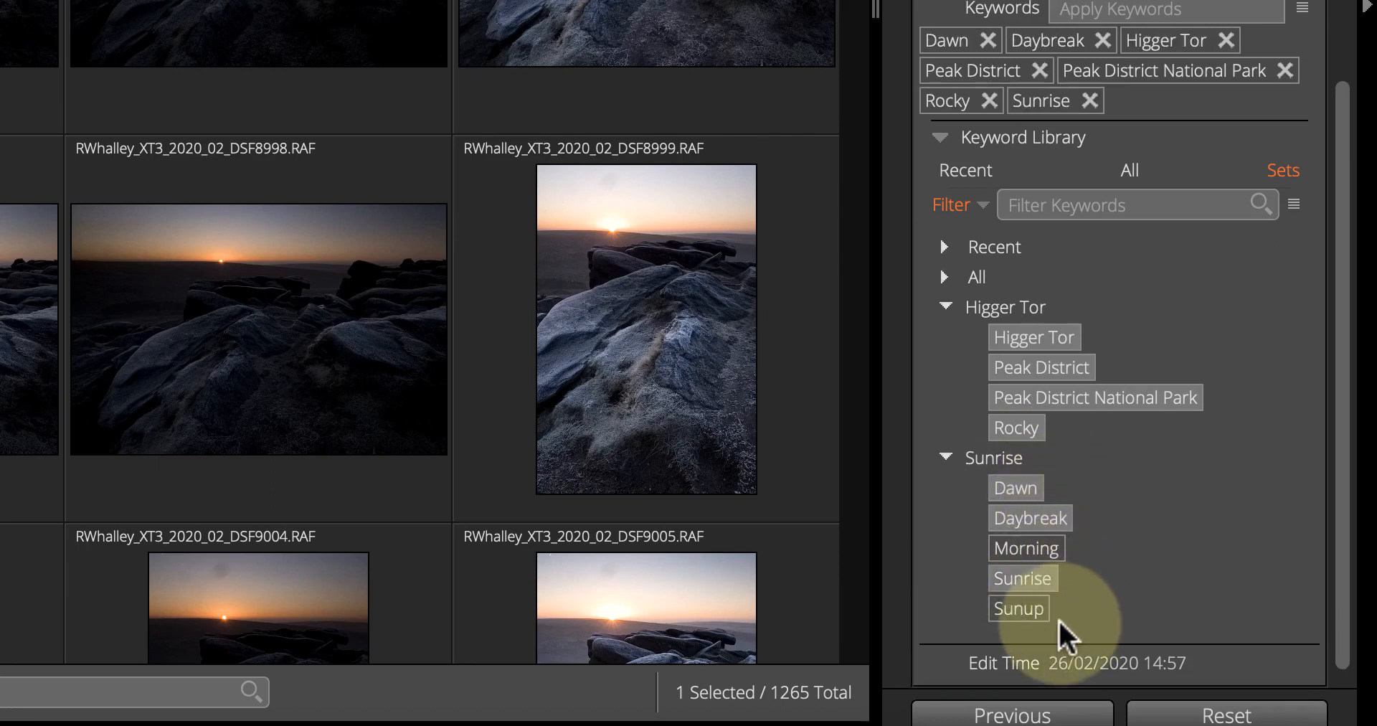
pyautogui.click(1030, 611)
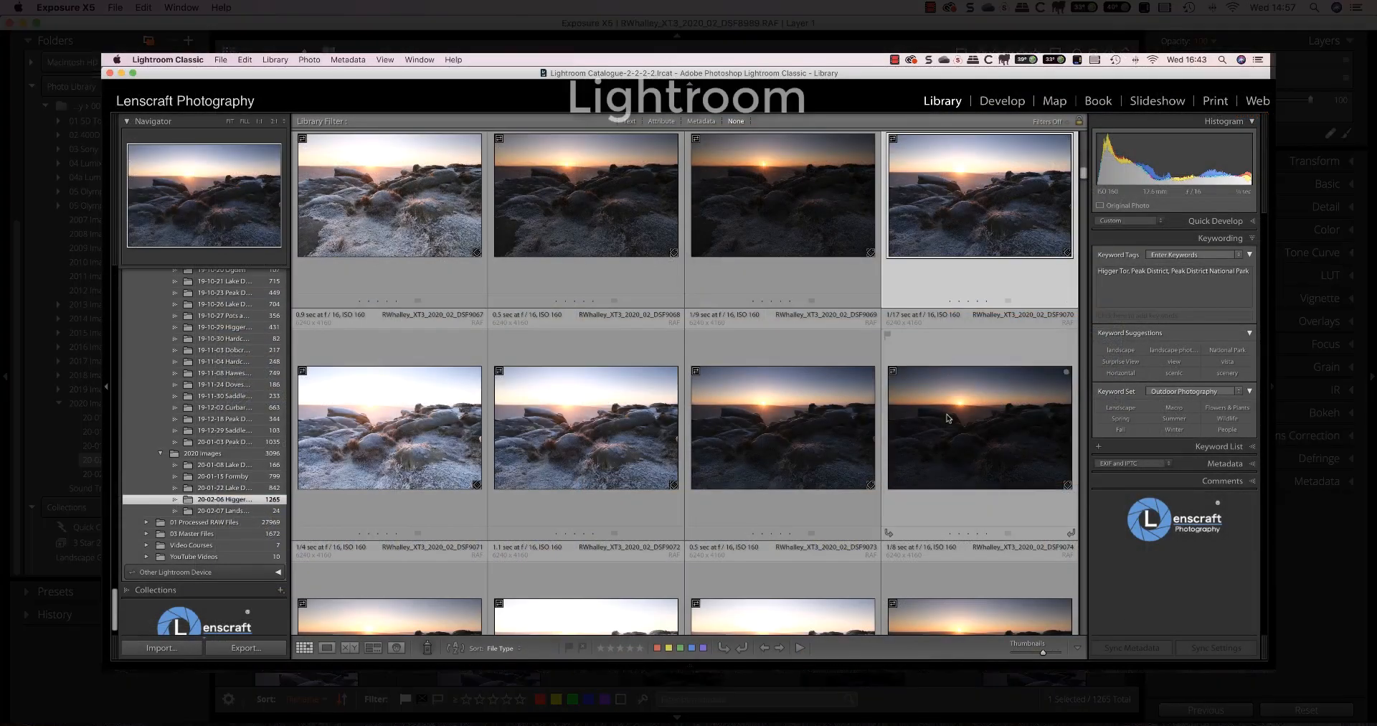
# In Lightroom Classic, group the selected images ending with DSF9070 into a stack
pyautogui.rightClick(939, 257)
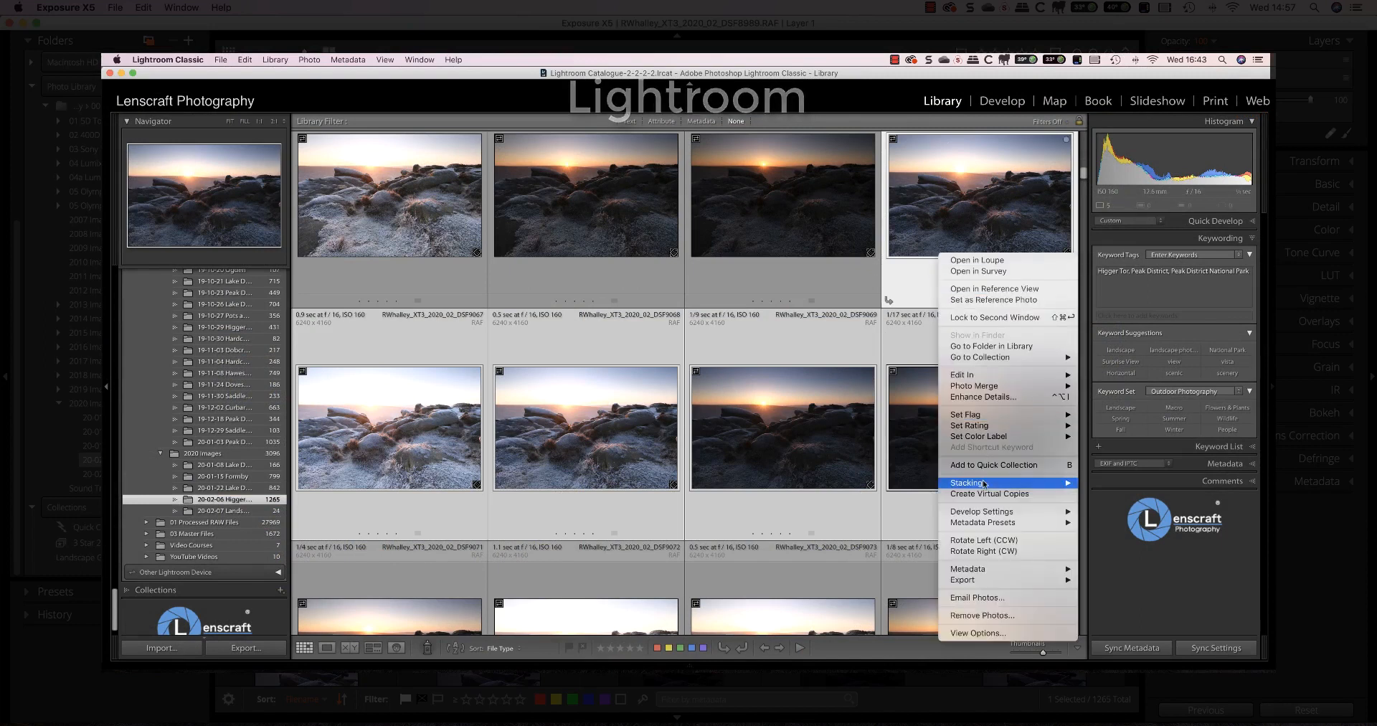
pyautogui.moveTo(1004, 483)
pyautogui.click(1103, 483)
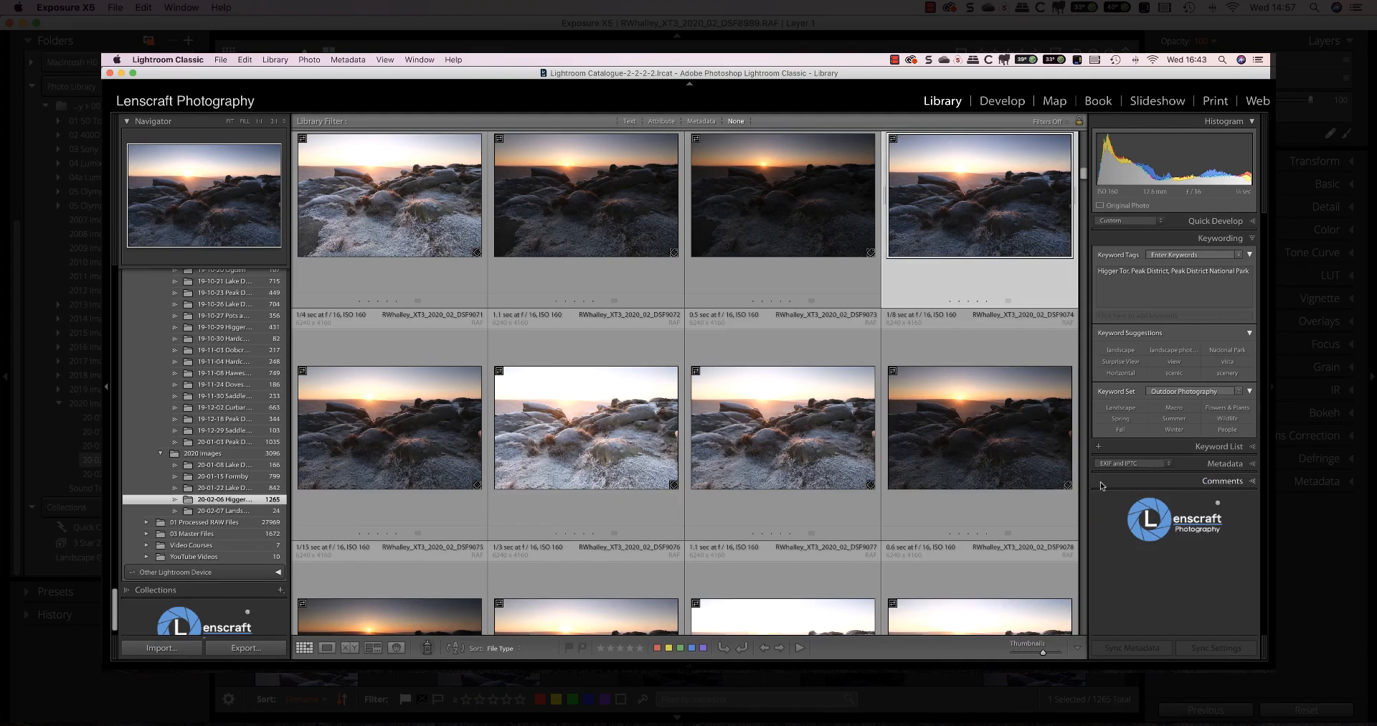
# Group images DSF9071 to DSF9075 into a stack and toggle the stack's expansion
pyautogui.click(427, 388)
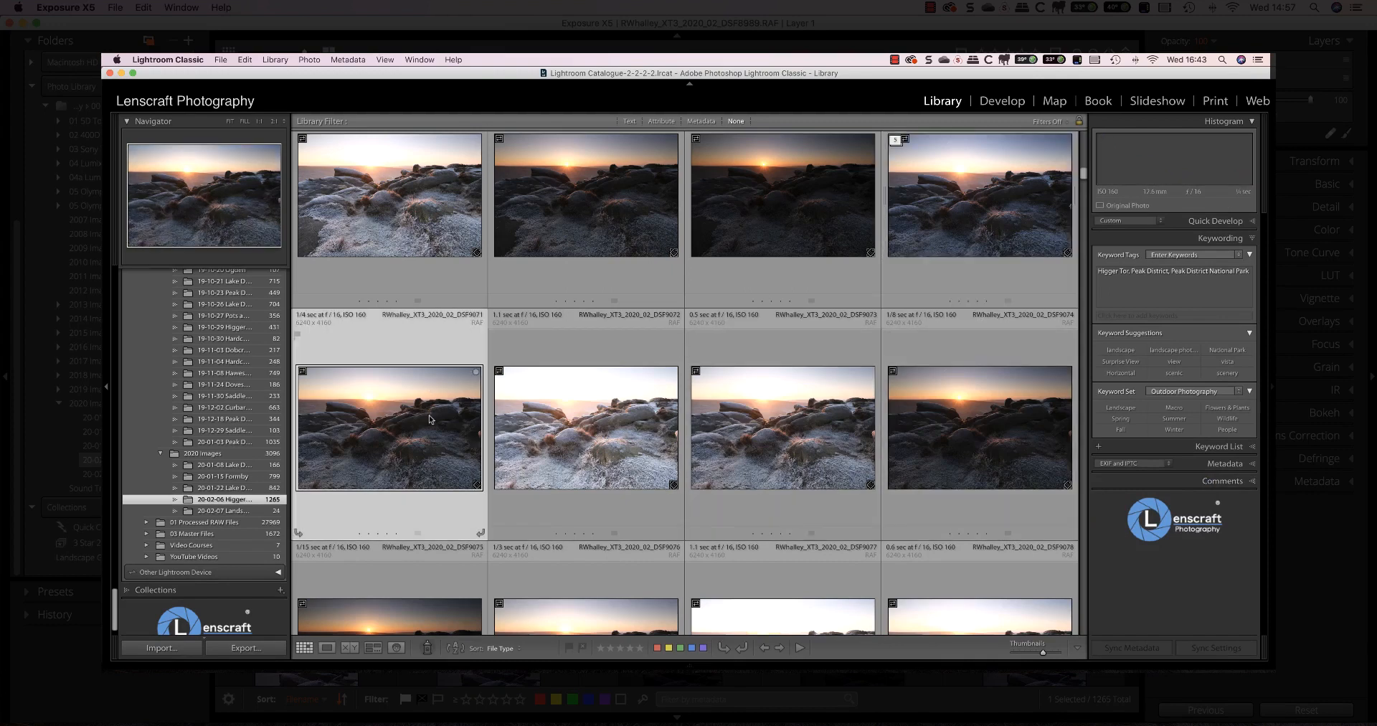
pyautogui.keyDown('shift'); pyautogui.click(444, 588); pyautogui.keyUp('shift')
pyautogui.rightClick(420, 436)
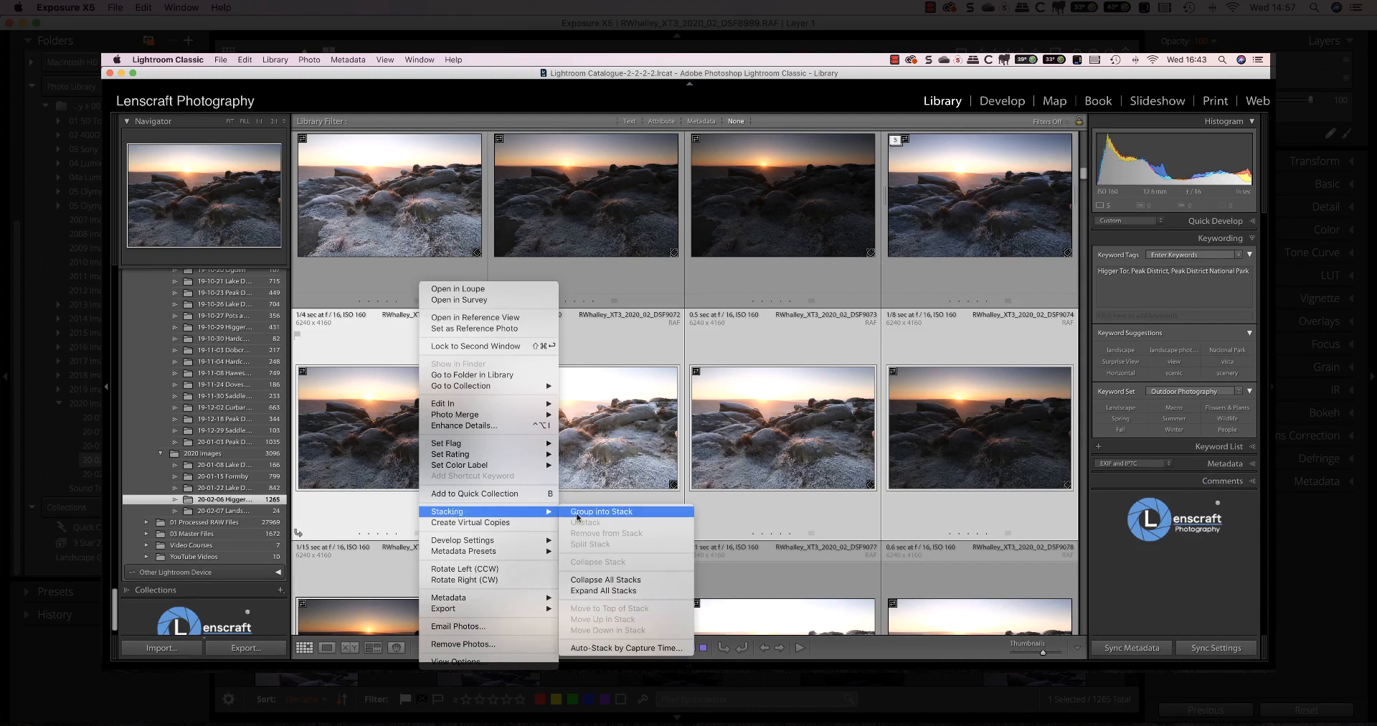
pyautogui.click(566, 513)
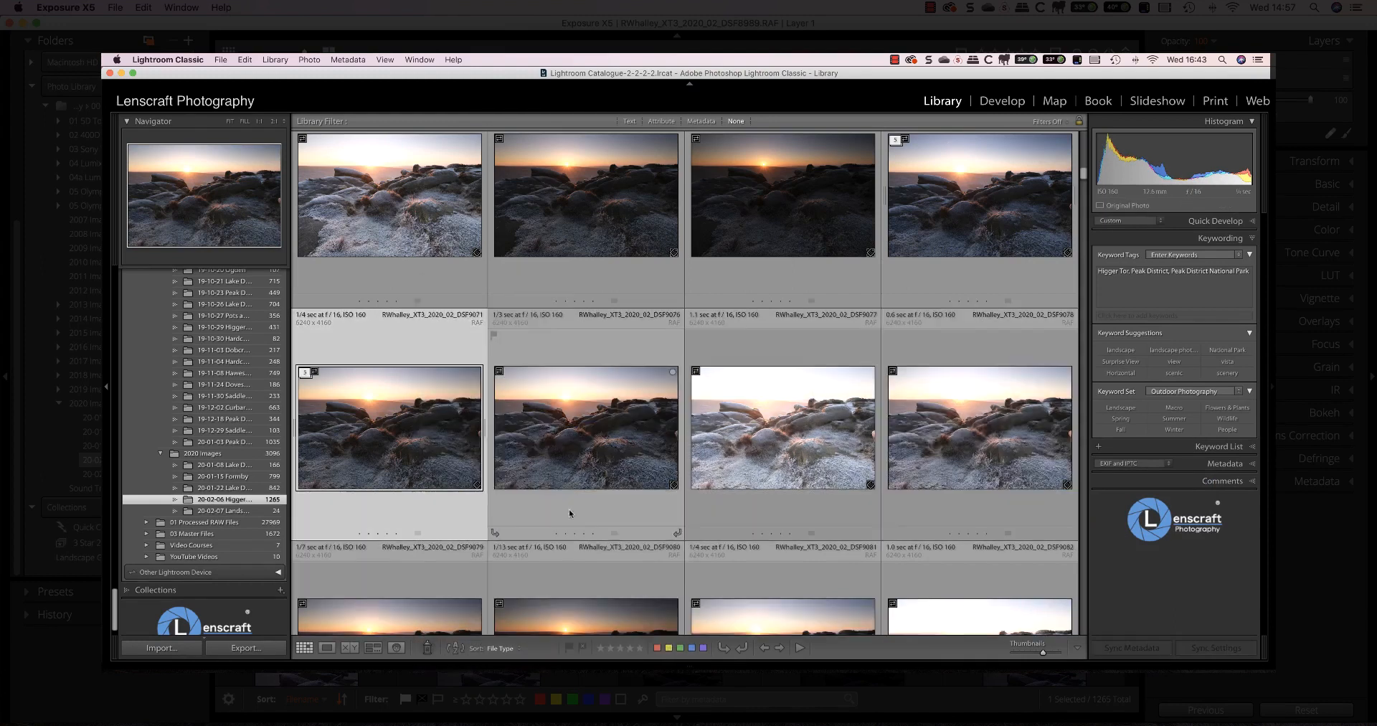
pyautogui.click(306, 375)
pyautogui.click(306, 375)
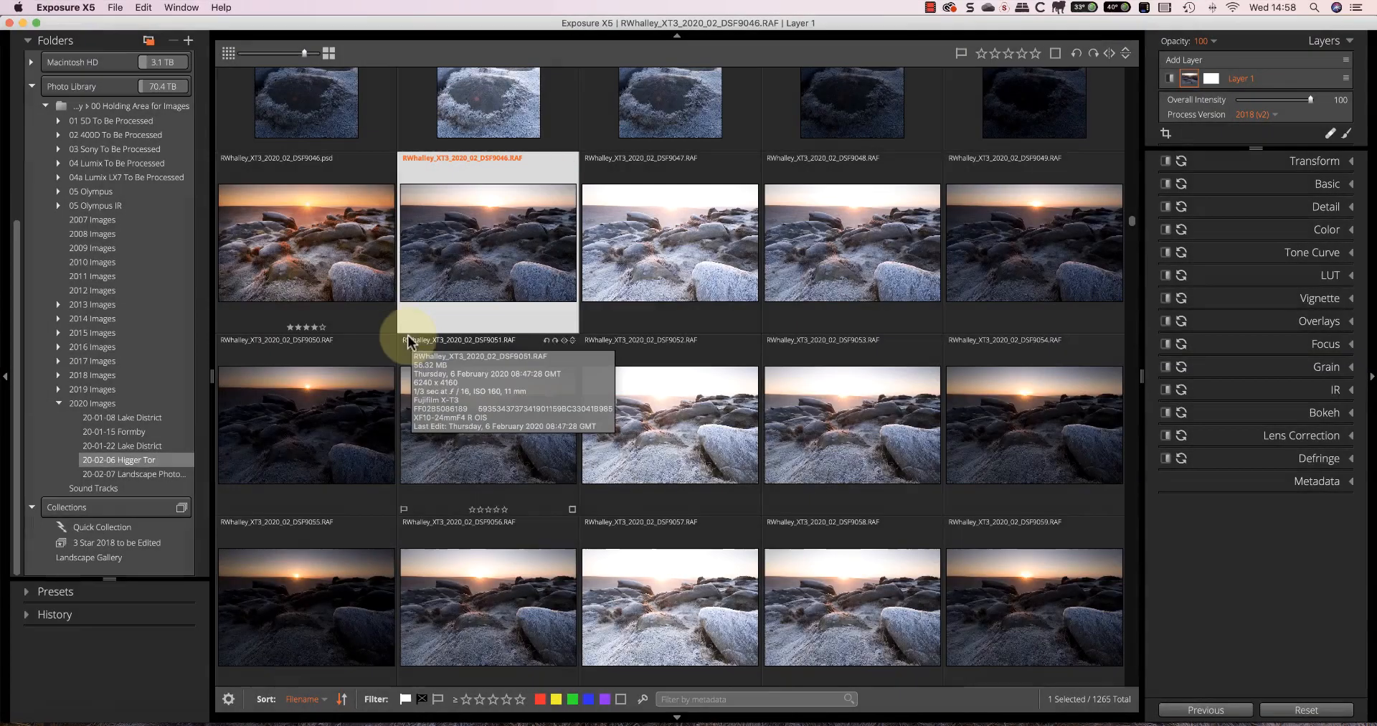
# In Exposure X5, flag image DSF9046.RAF, rate it three stars and finally five, and give it a red colour label
pyautogui.click(403, 327)
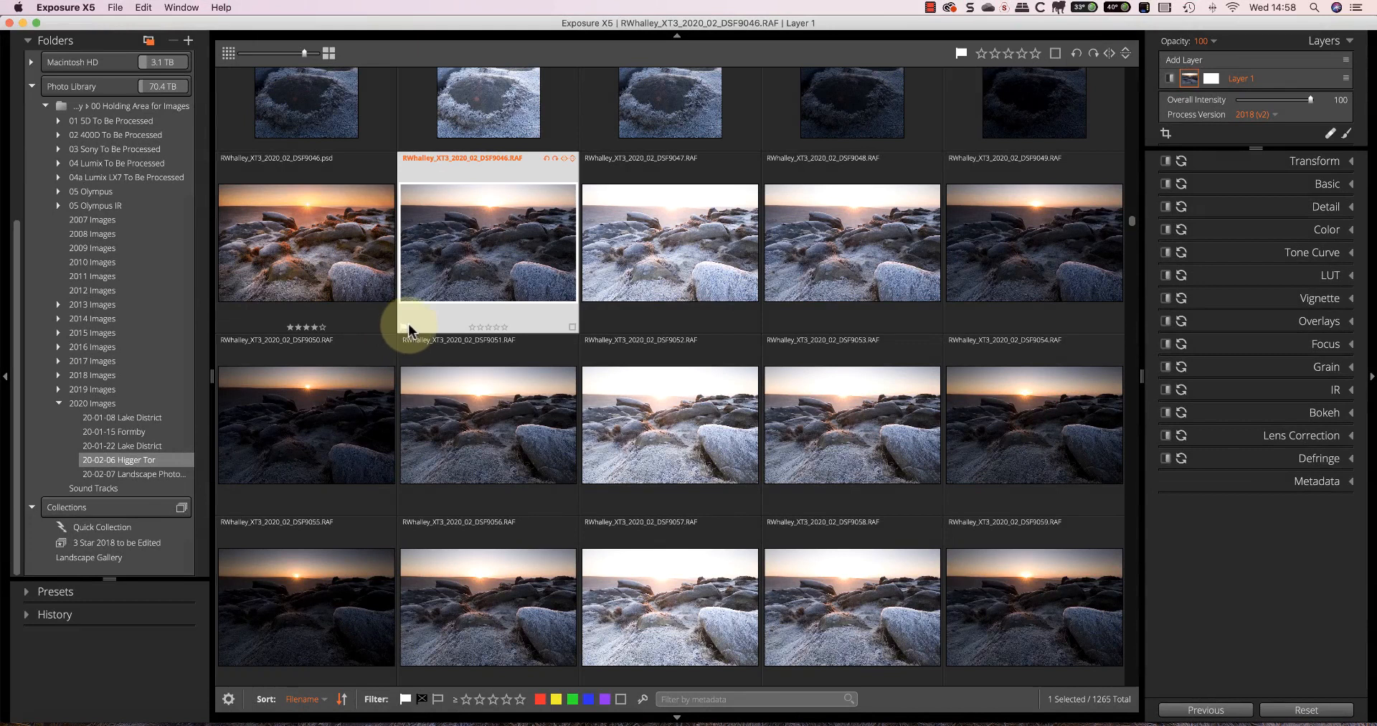
pyautogui.click(1010, 53)
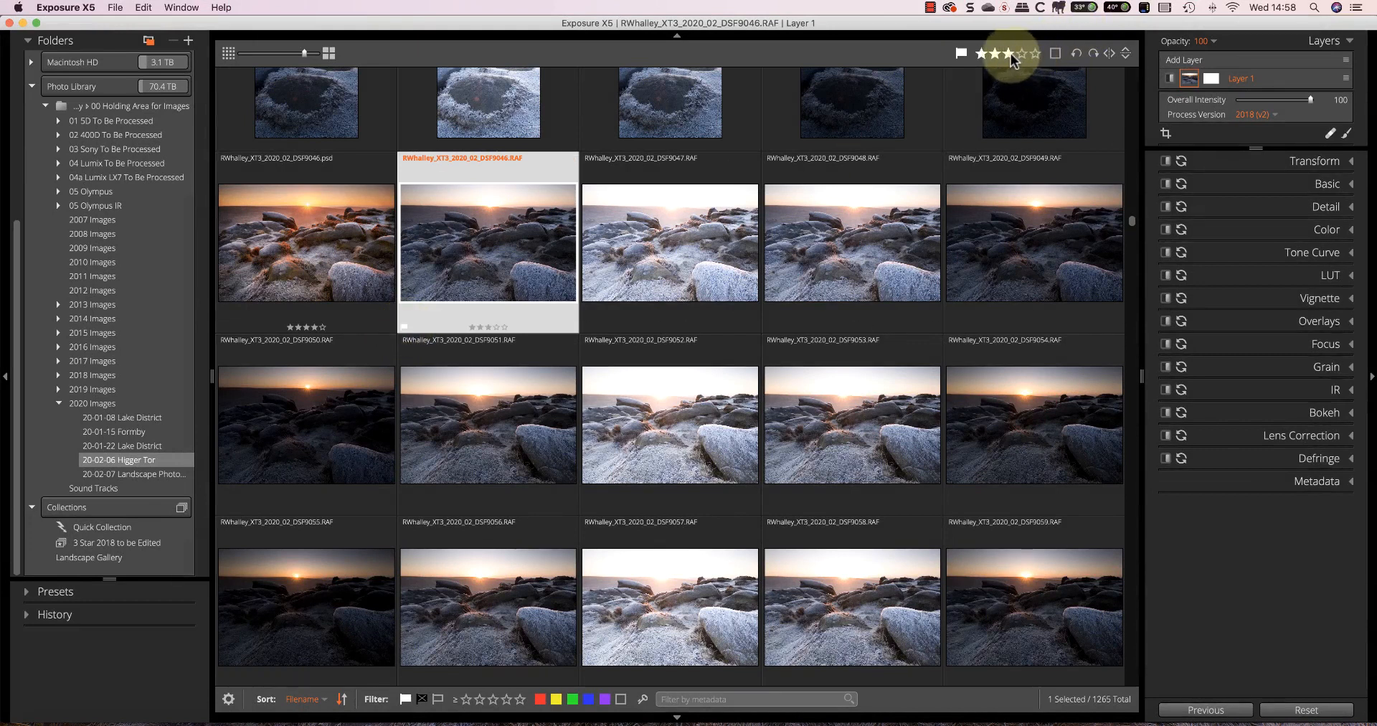
pyautogui.click(1058, 53)
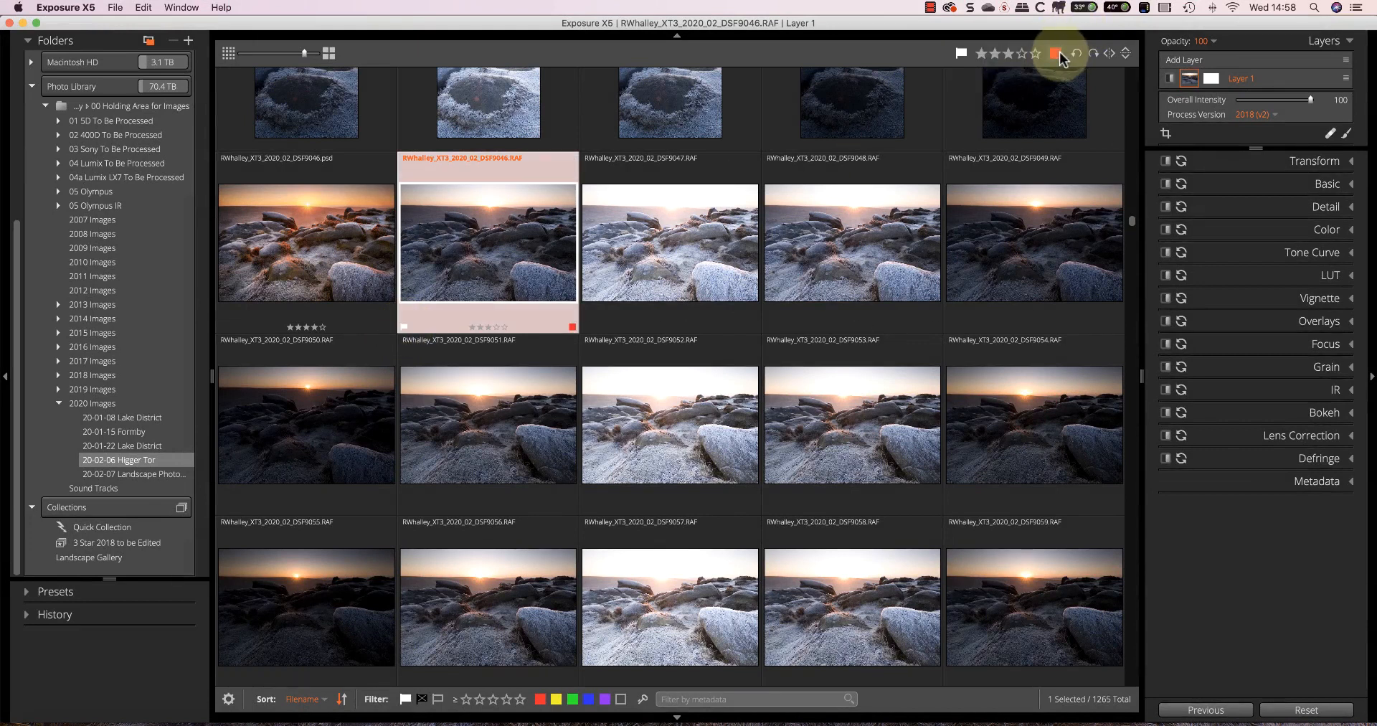
pyautogui.click(693, 236)
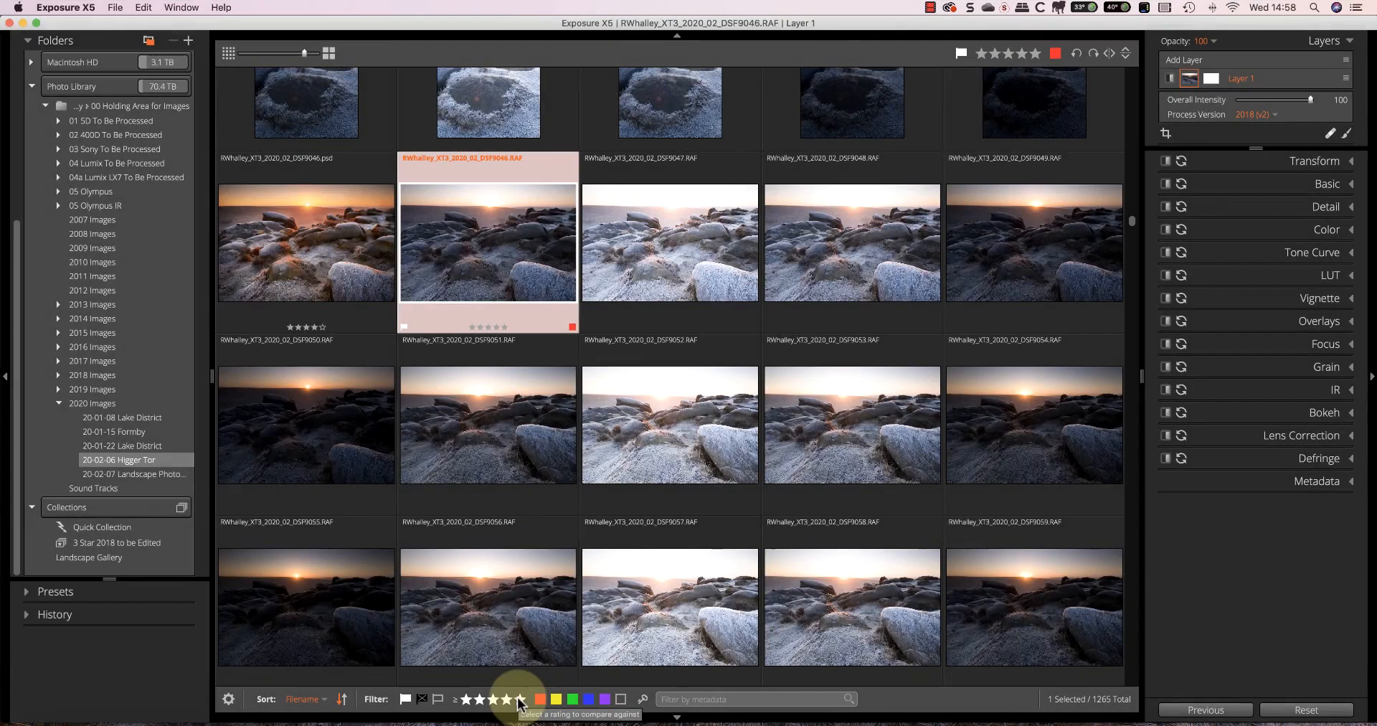
# Filter the Higger Tor folder by five-star rating, three stars or higher, red colour label and picked flag in turn
pyautogui.click(521, 699)
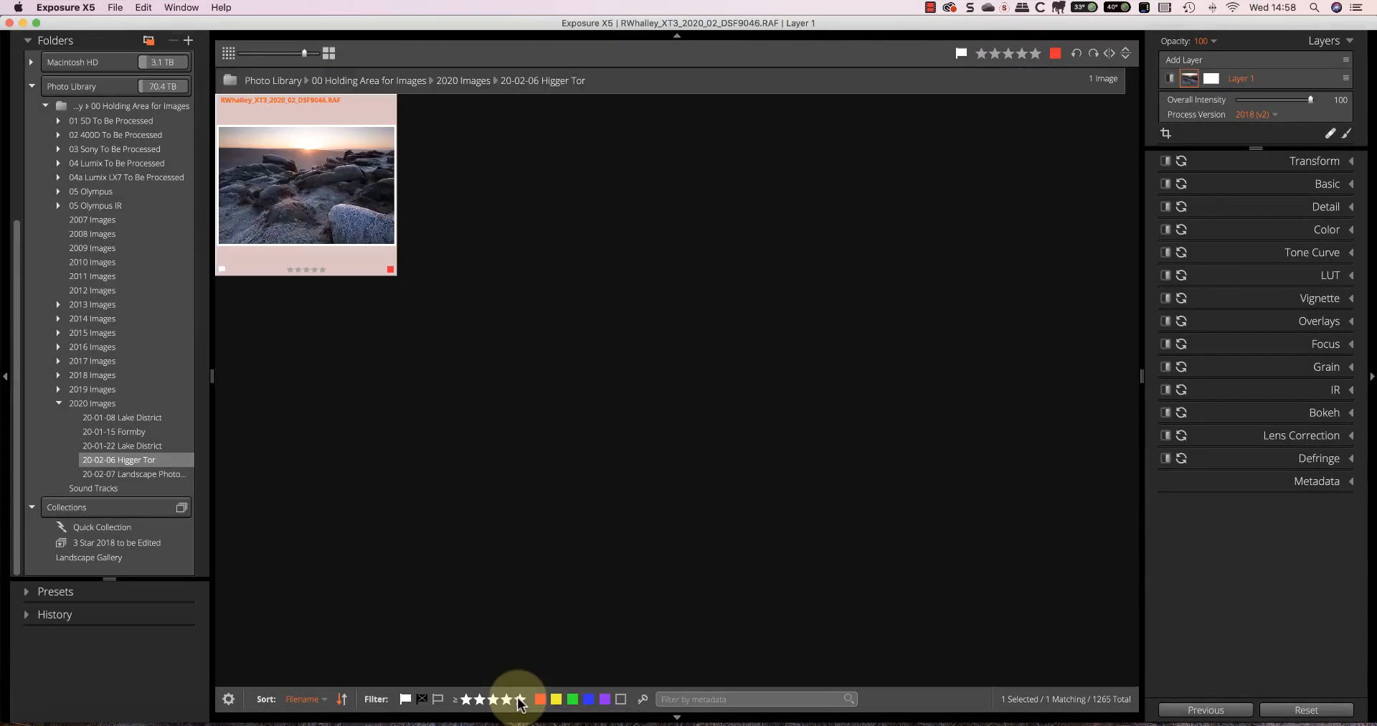
pyautogui.click(493, 700)
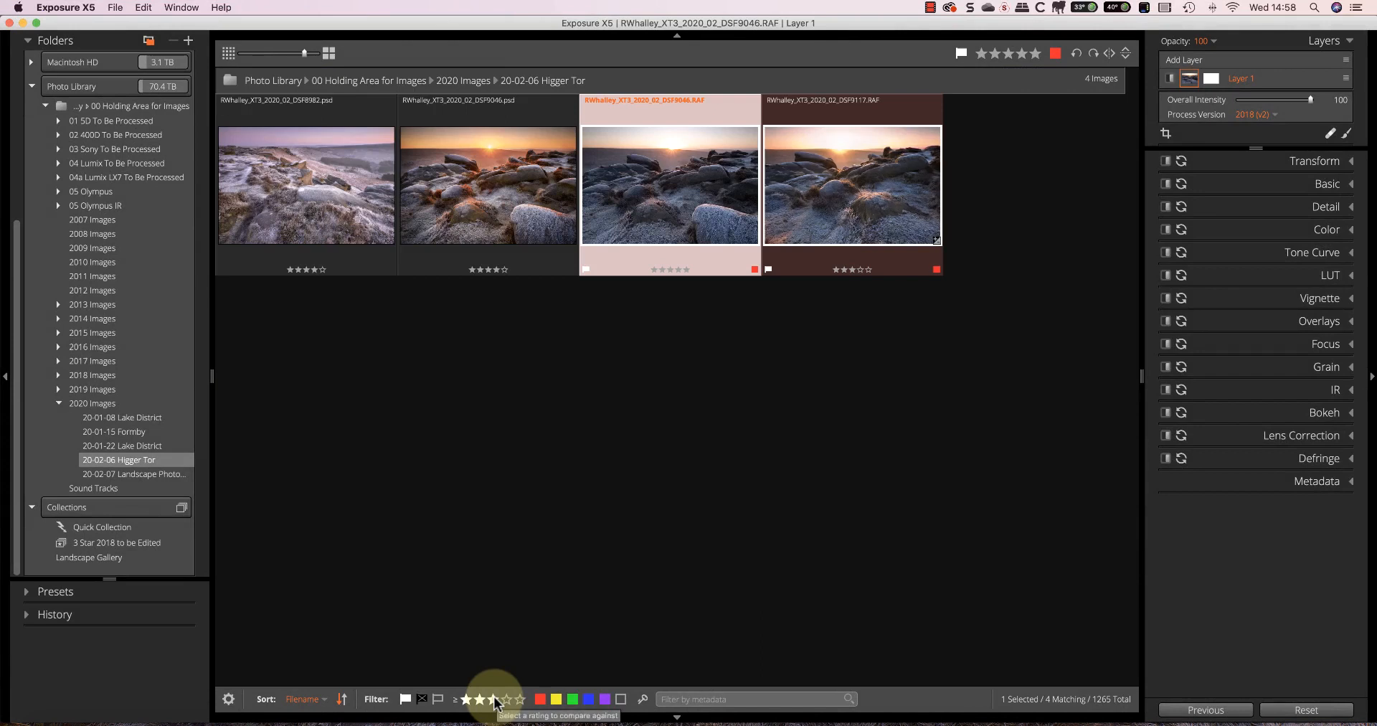
pyautogui.click(540, 700)
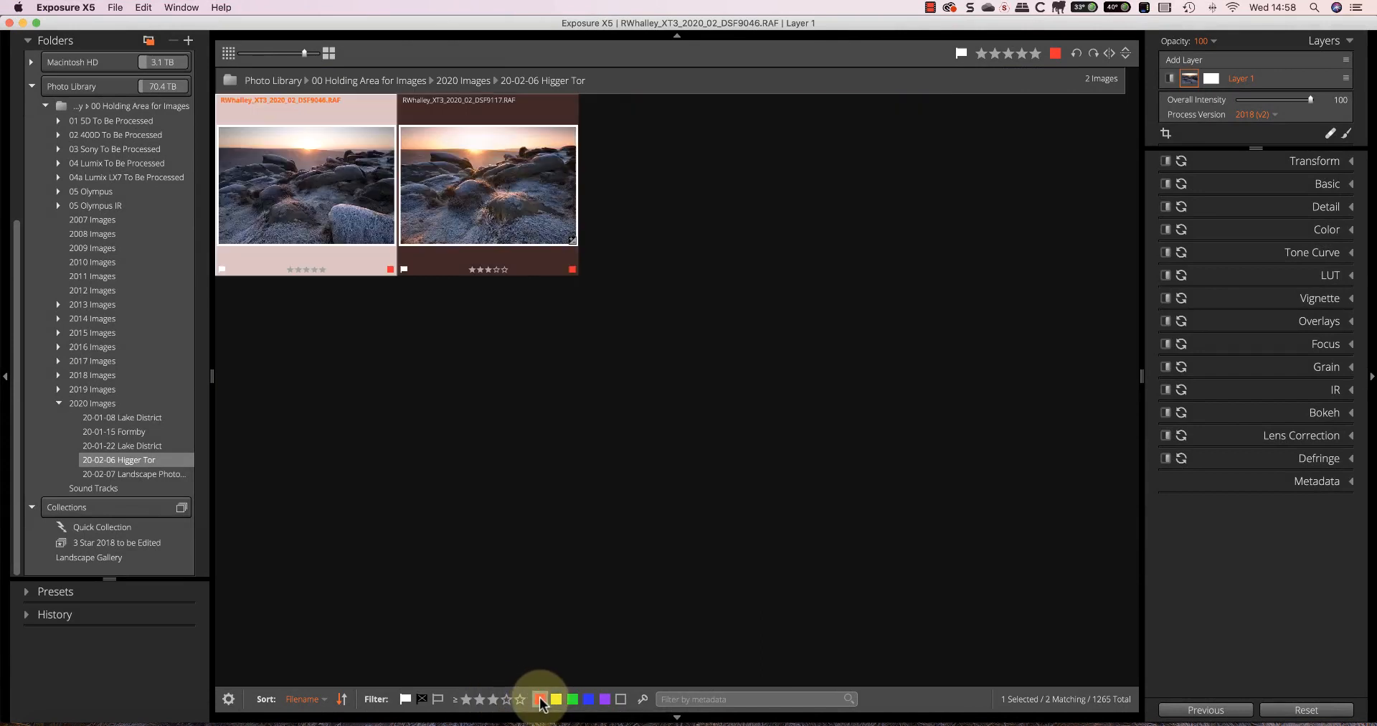
pyautogui.click(540, 699)
pyautogui.click(406, 699)
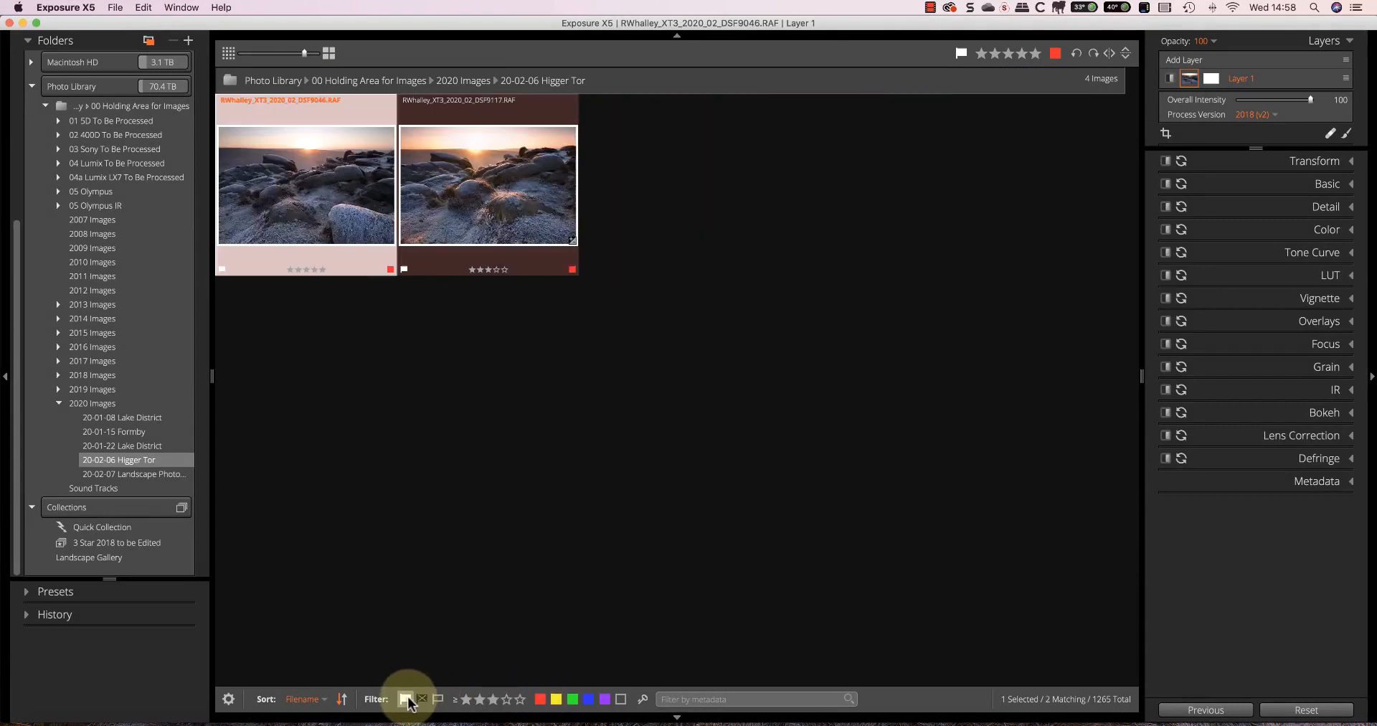
# Filter the folder's images by the recent keyword Higger Tor and clear that keyword filter
pyautogui.click(643, 699)
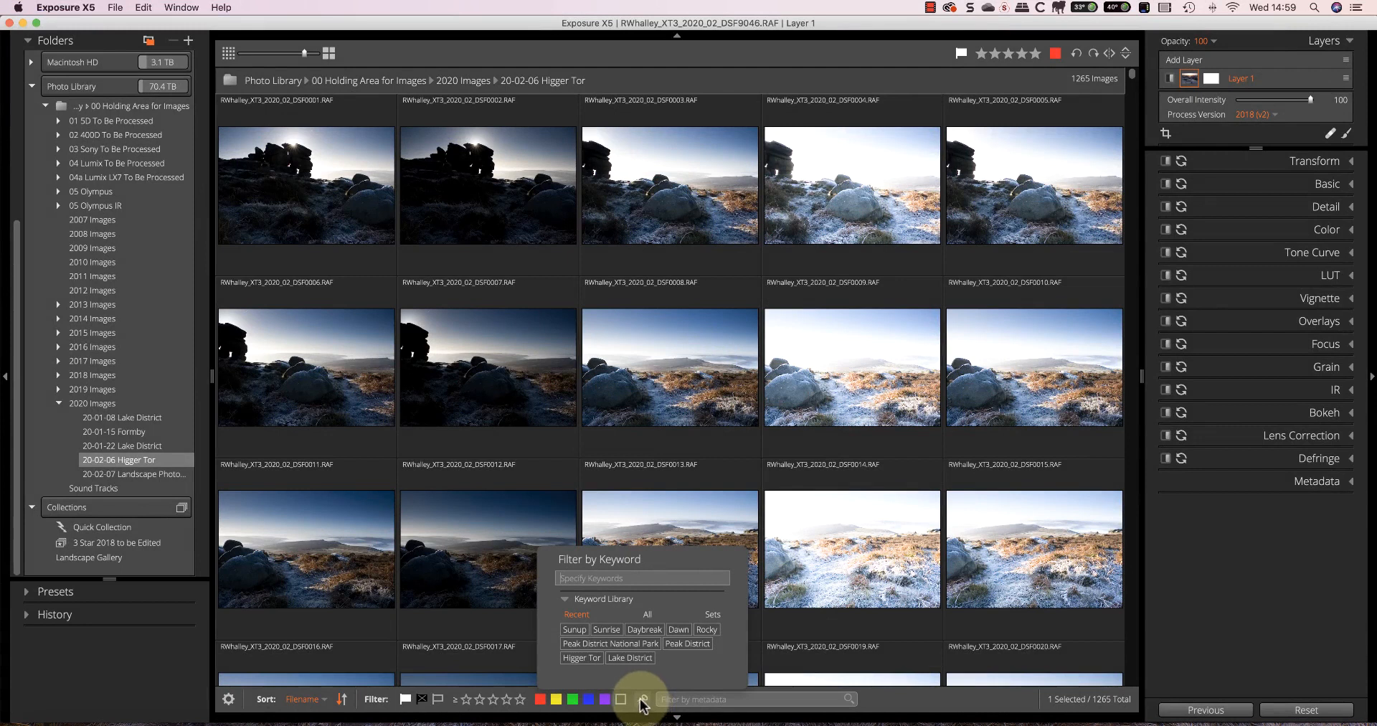
pyautogui.click(585, 657)
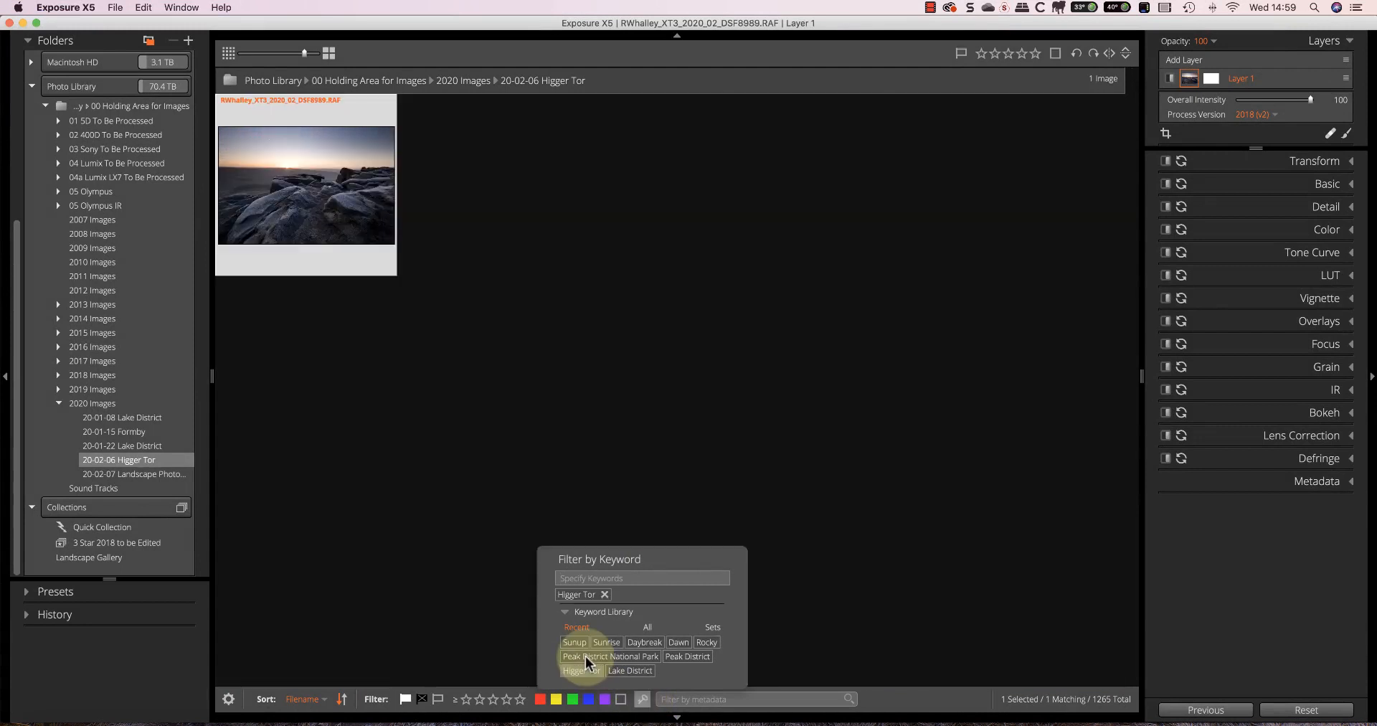
pyautogui.click(604, 594)
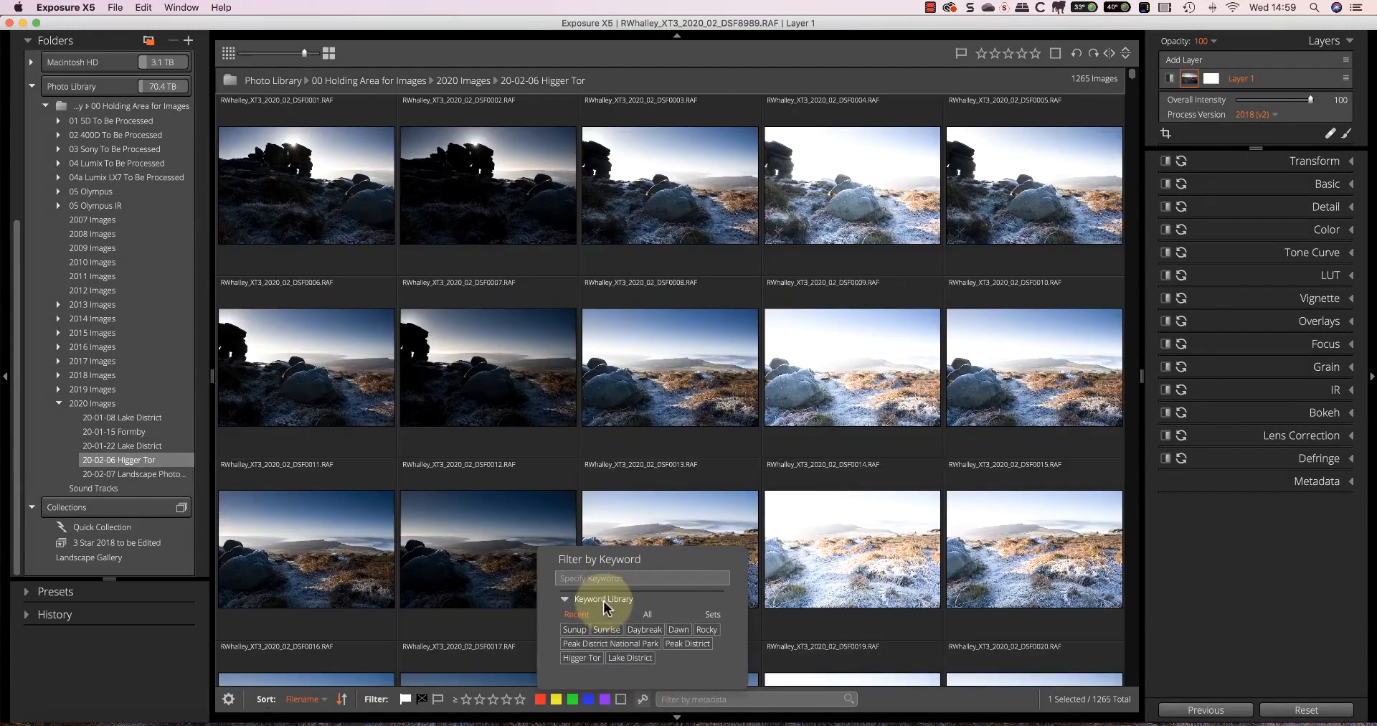
pyautogui.click(591, 644)
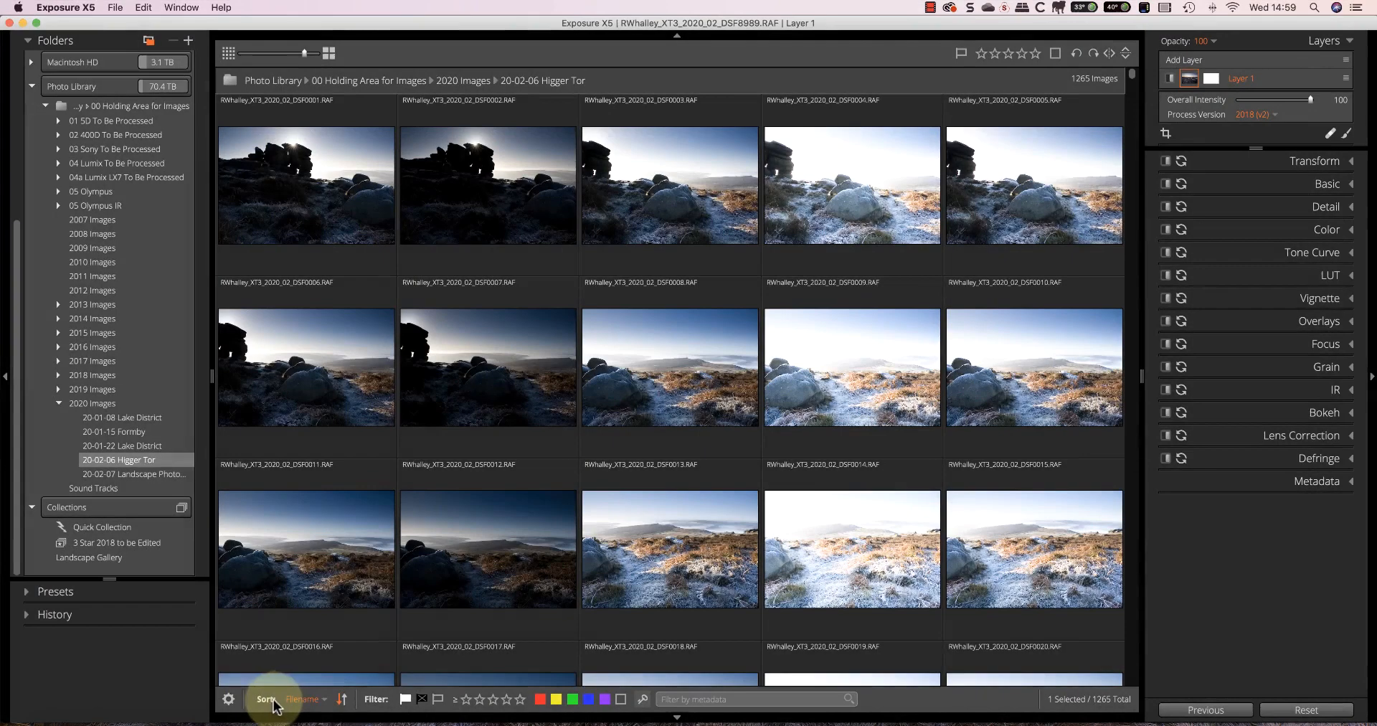
# Sort the folder's images by Camera Make, and change the sort order to Capture Time
pyautogui.click(326, 701)
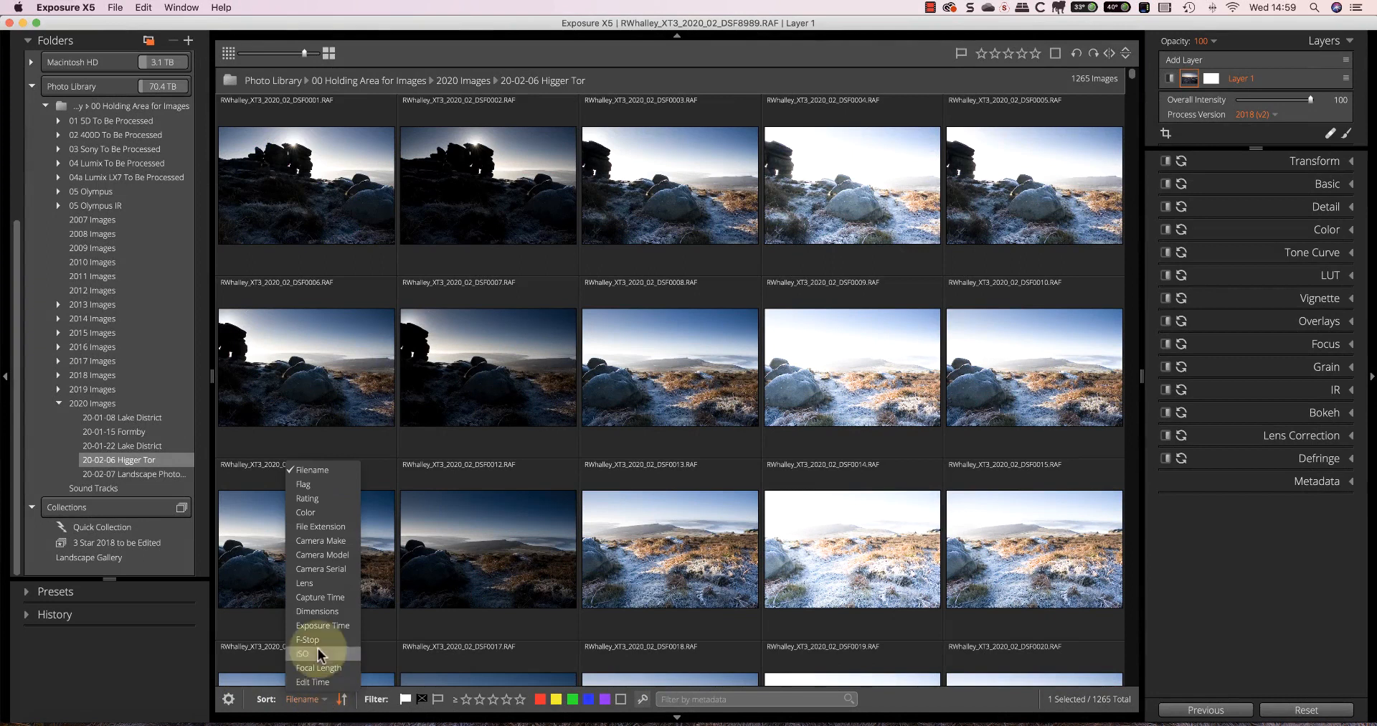
pyautogui.click(332, 542)
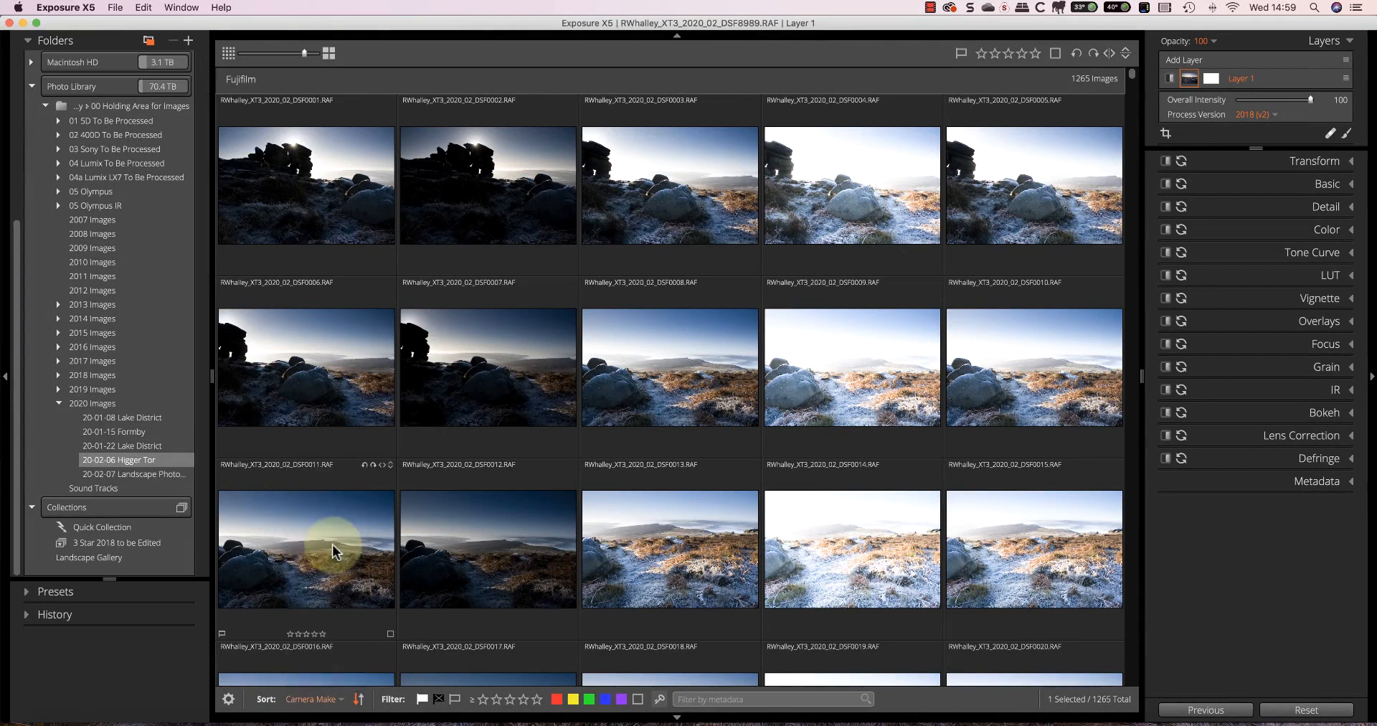
pyautogui.click(340, 700)
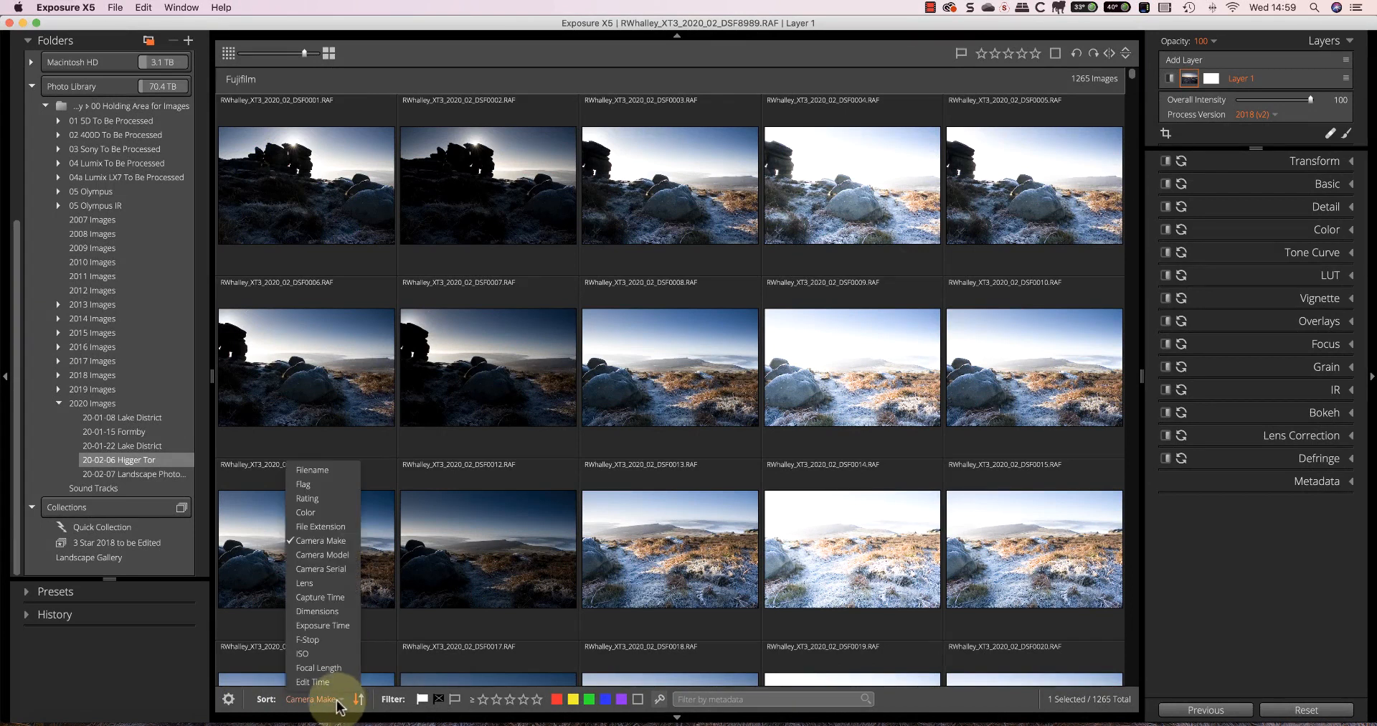
pyautogui.click(312, 583)
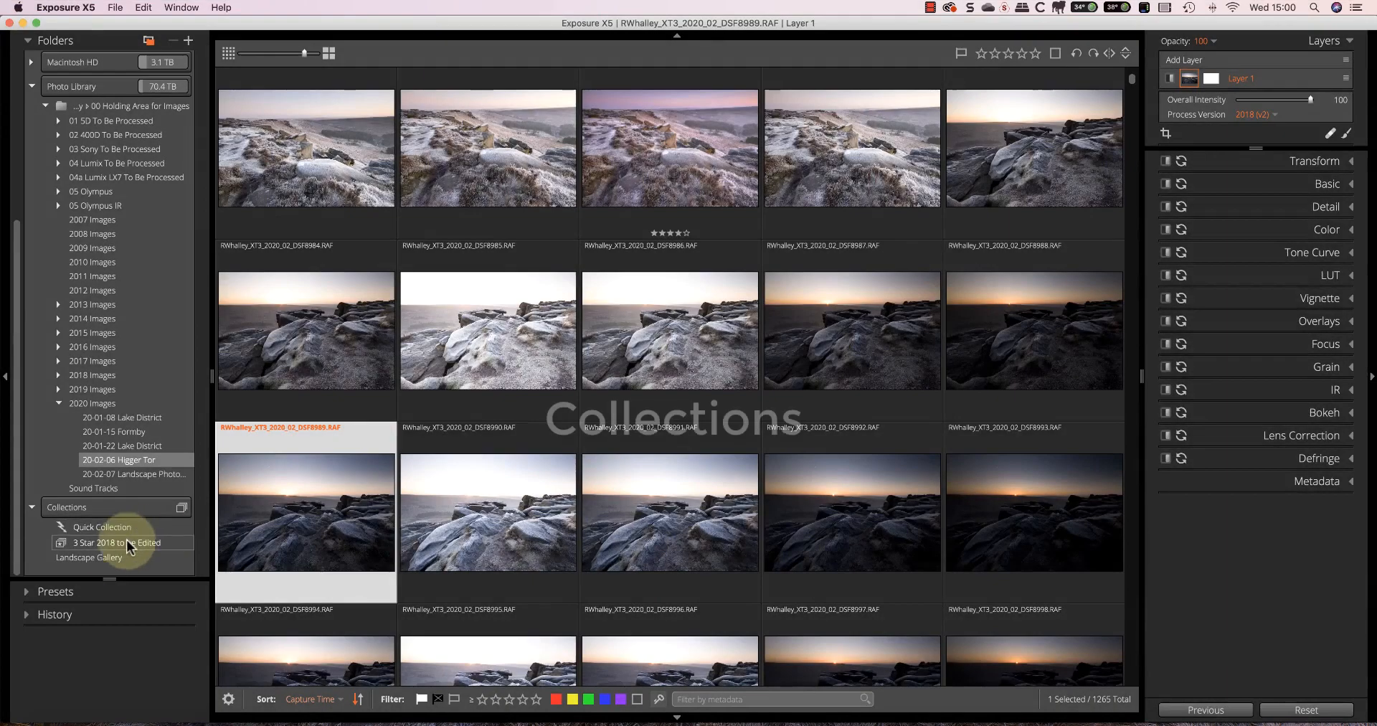
# Open the Landscape Gallery collection and create a new collection named Coastal Gallery
pyautogui.click(107, 557)
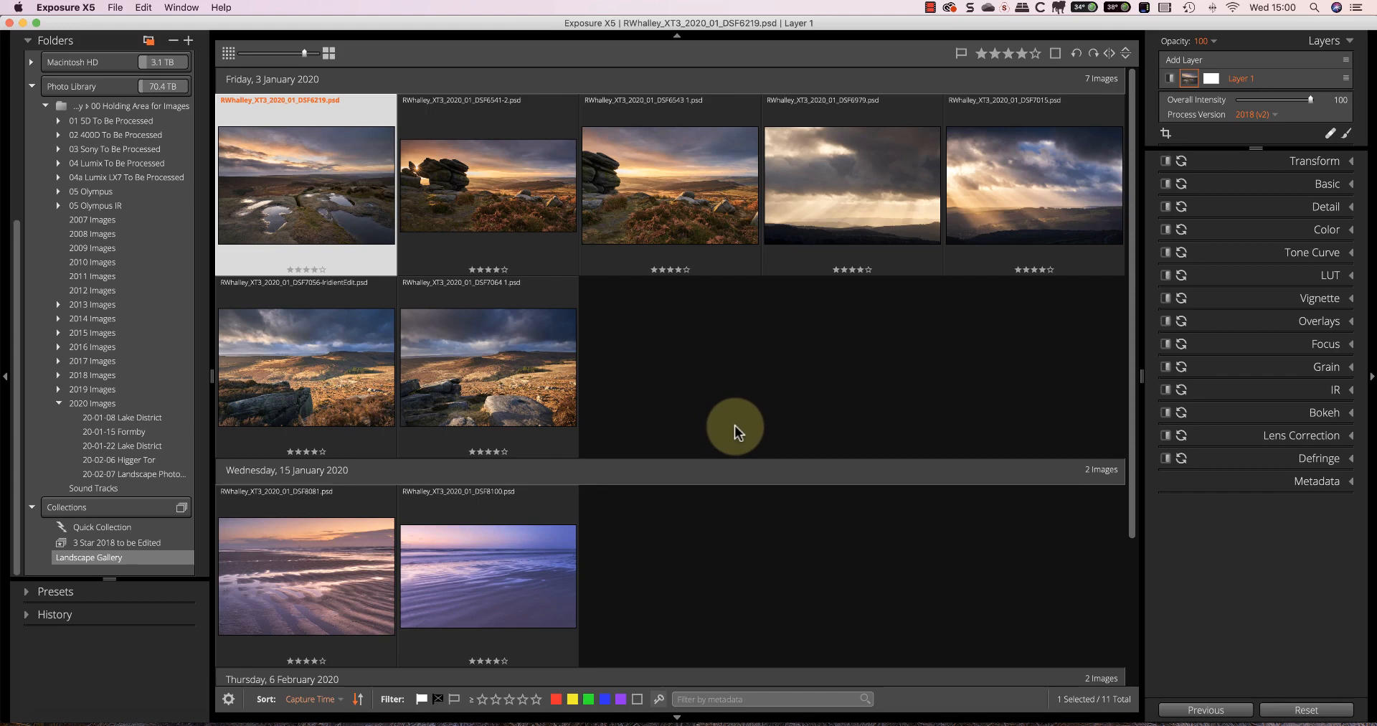
pyautogui.click(189, 41)
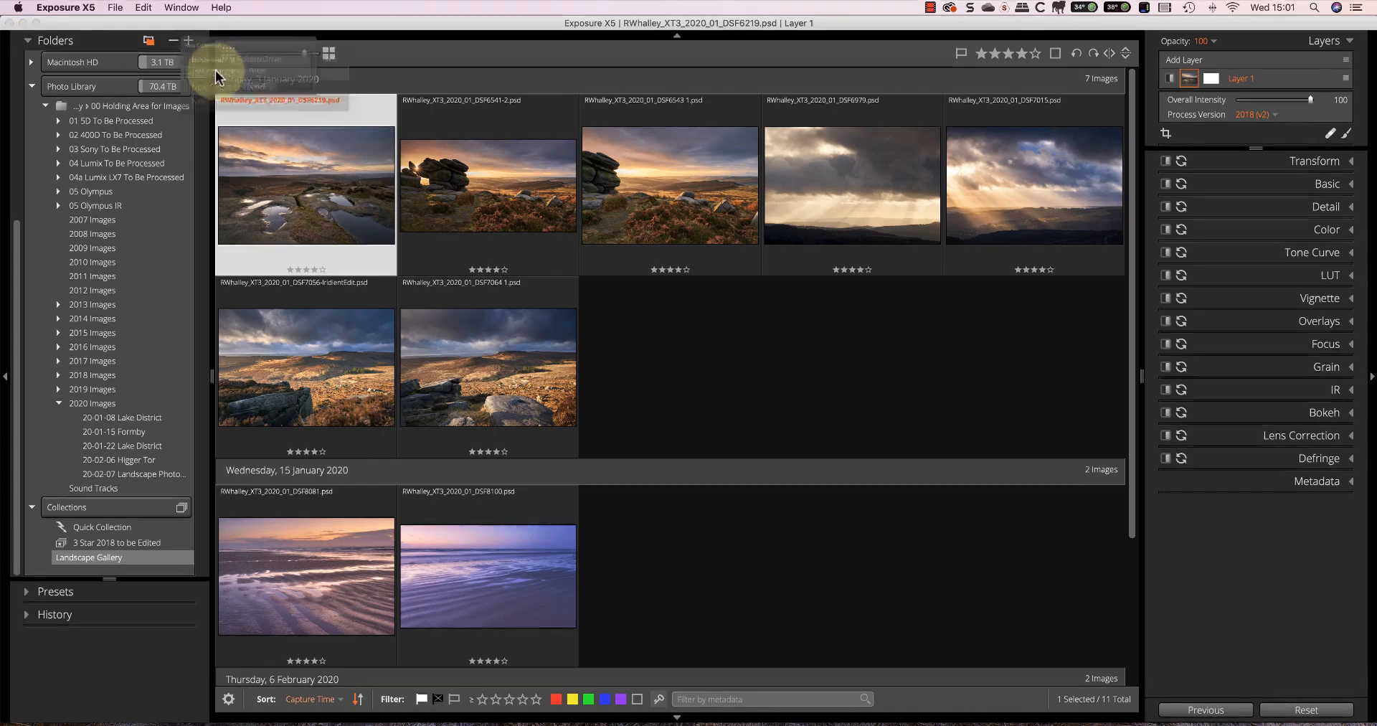
pyautogui.click(215, 73)
pyautogui.write('Coastal Gallery')
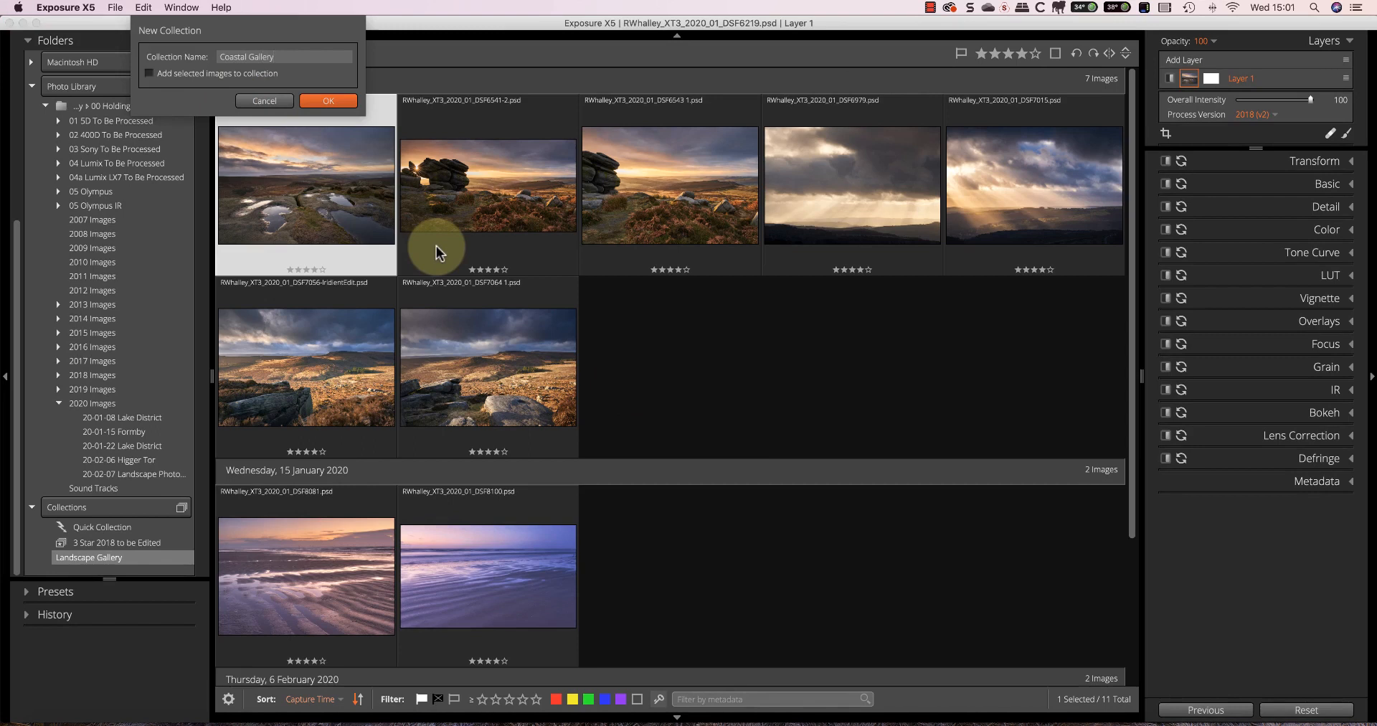
pyautogui.press('Return')
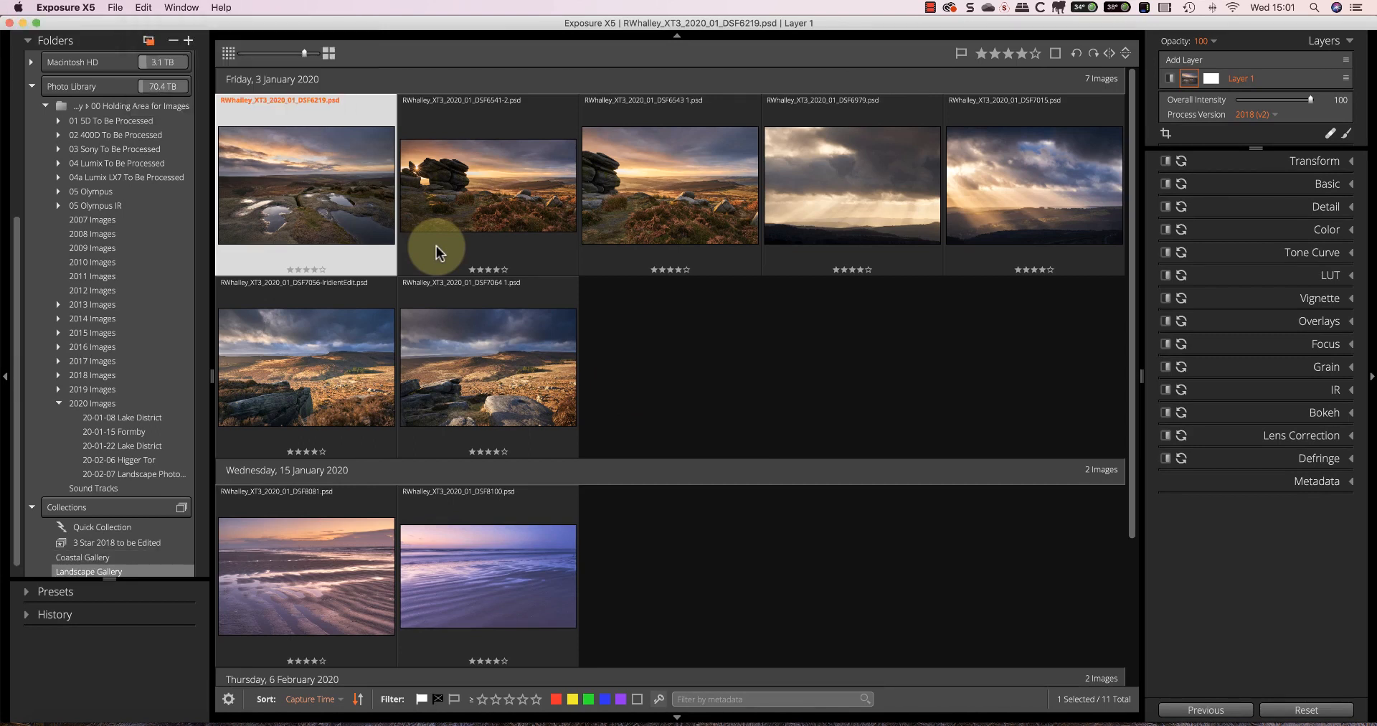
# Add the two seascape images from 15 January 2020, DSF8081.psd and DSF8100.psd, to the Coastal Gallery collection
pyautogui.click(333, 591)
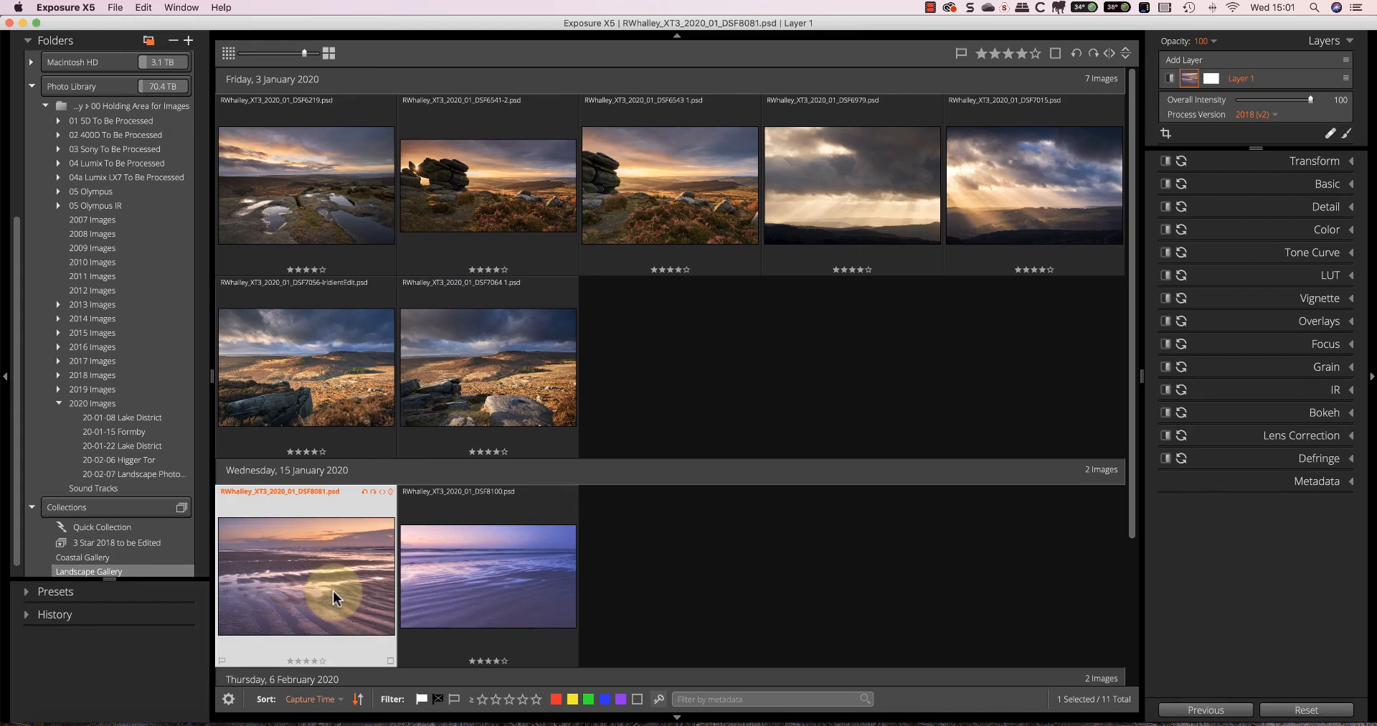
pyautogui.keyDown('super'); pyautogui.click(519, 590); pyautogui.keyUp('super')
pyautogui.rightClick(246, 565)
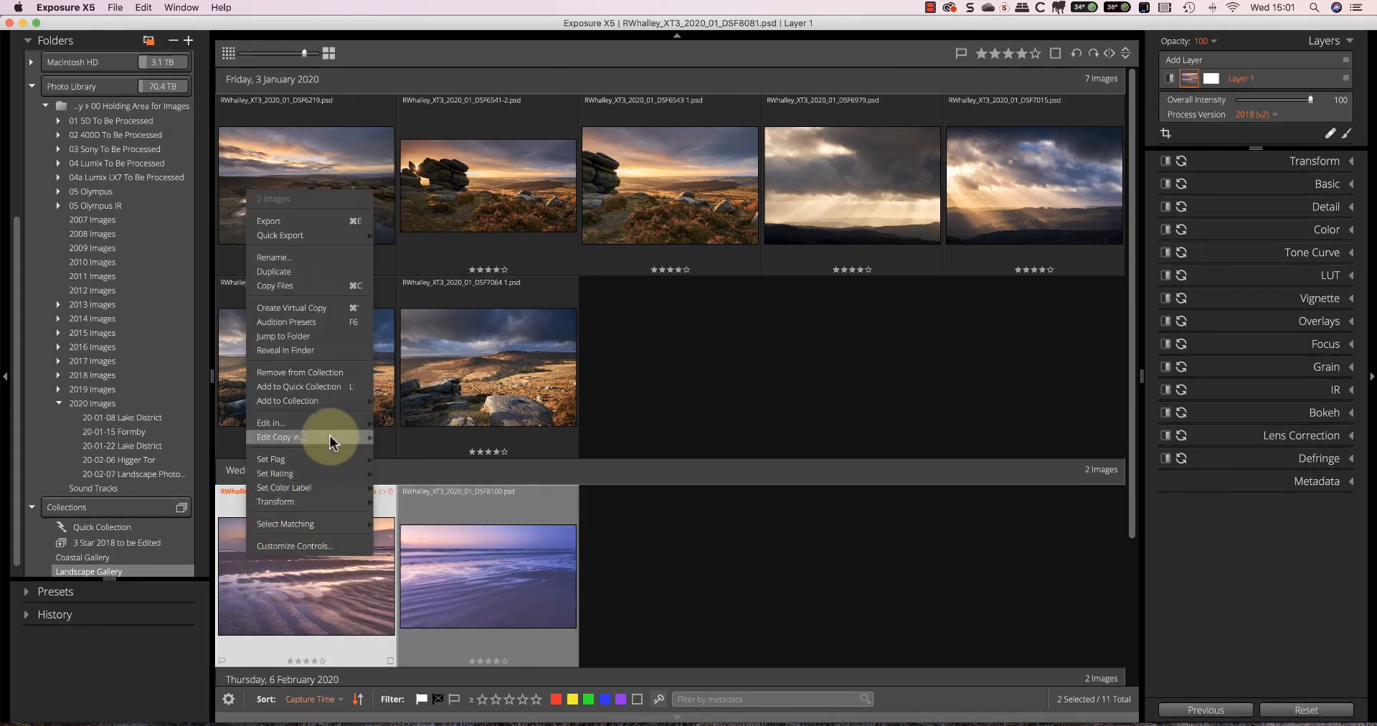
pyautogui.moveTo(356, 403)
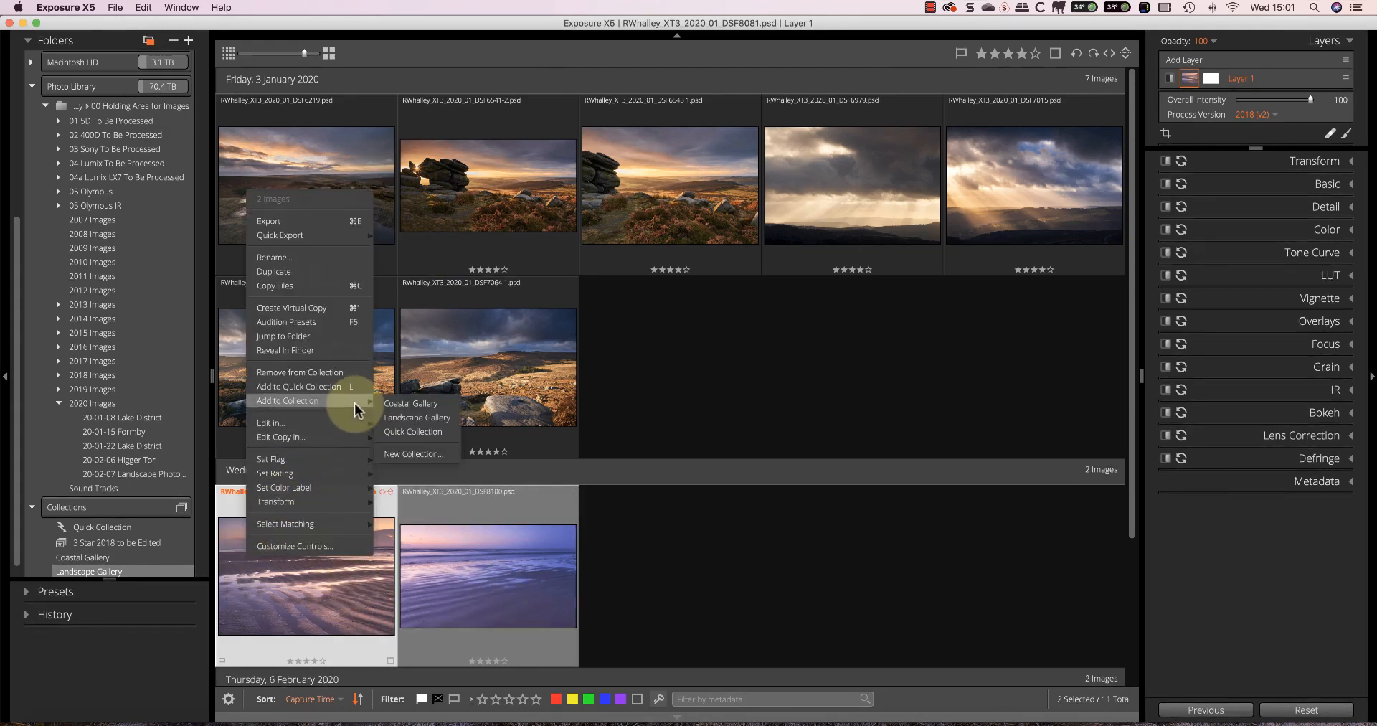
pyautogui.click(393, 405)
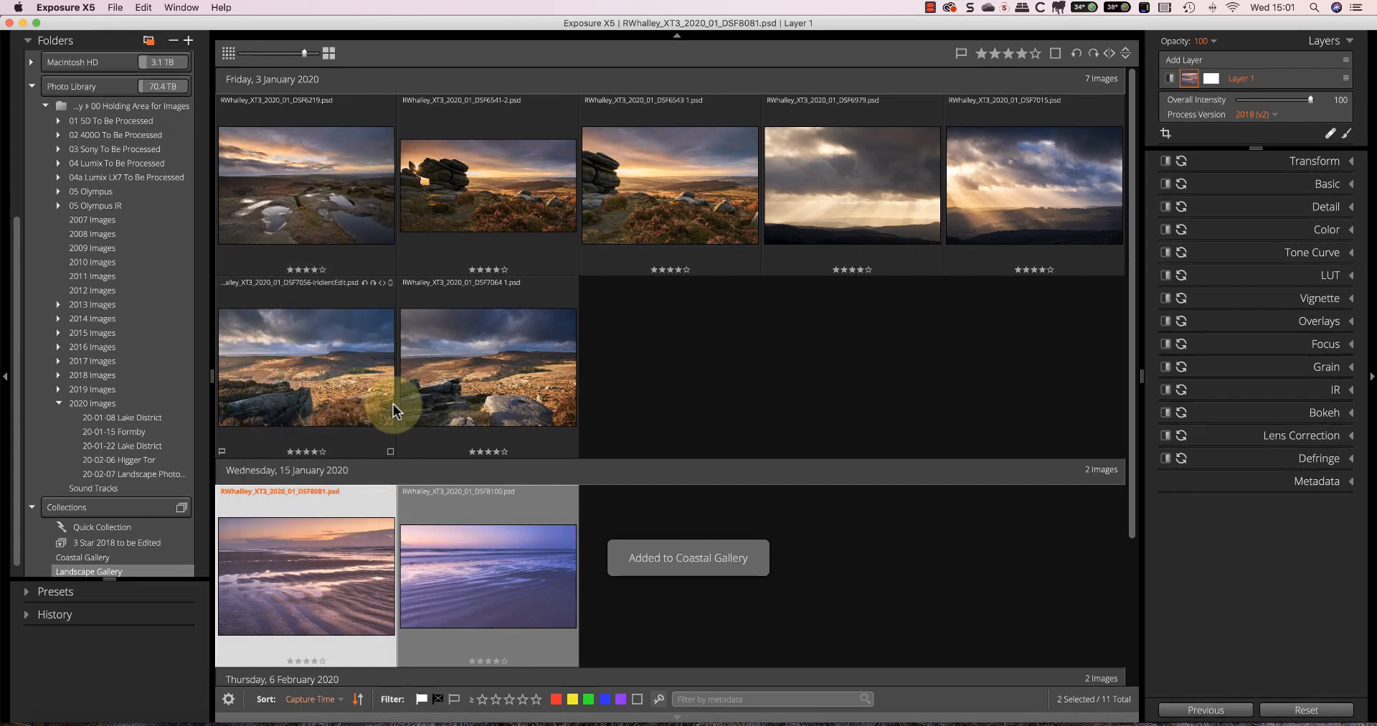
# Remove the two selected seascape images from the Landscape Gallery collection and view the contents of Coastal Gallery
pyautogui.rightClick(345, 539)
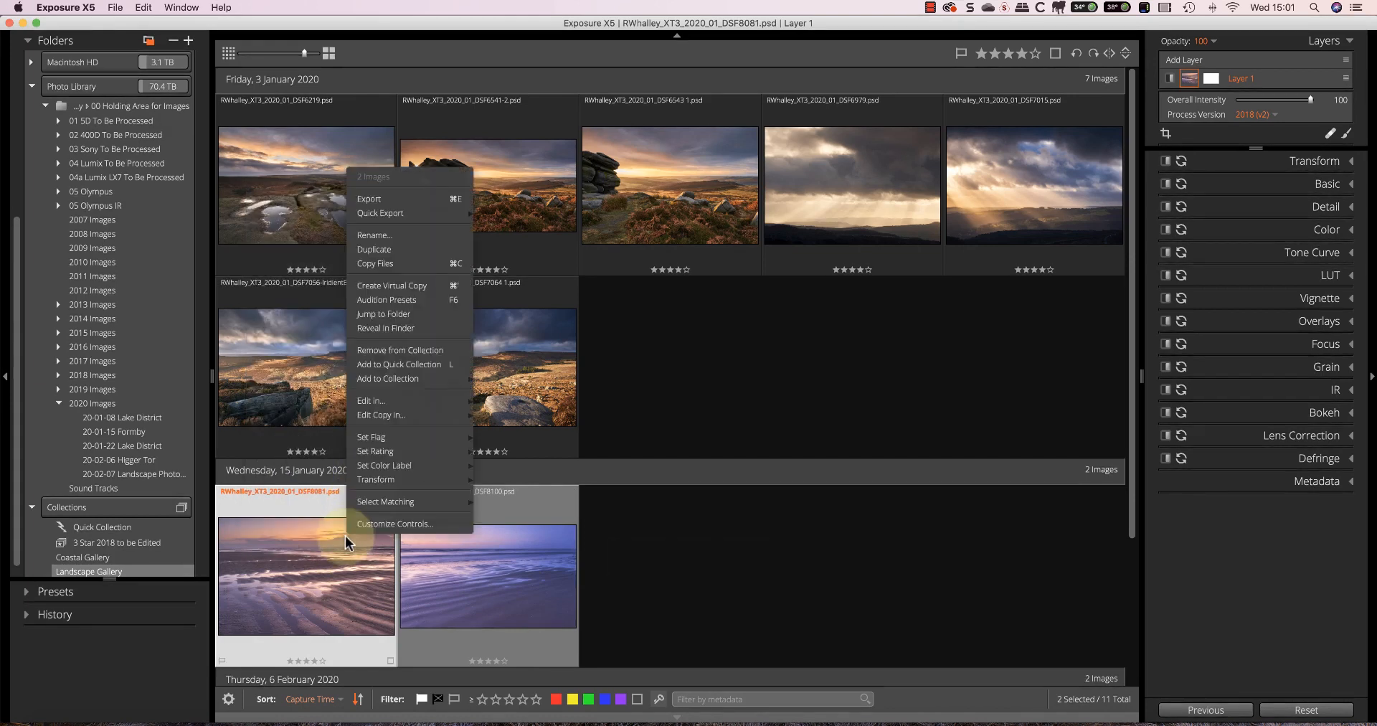
pyautogui.click(430, 351)
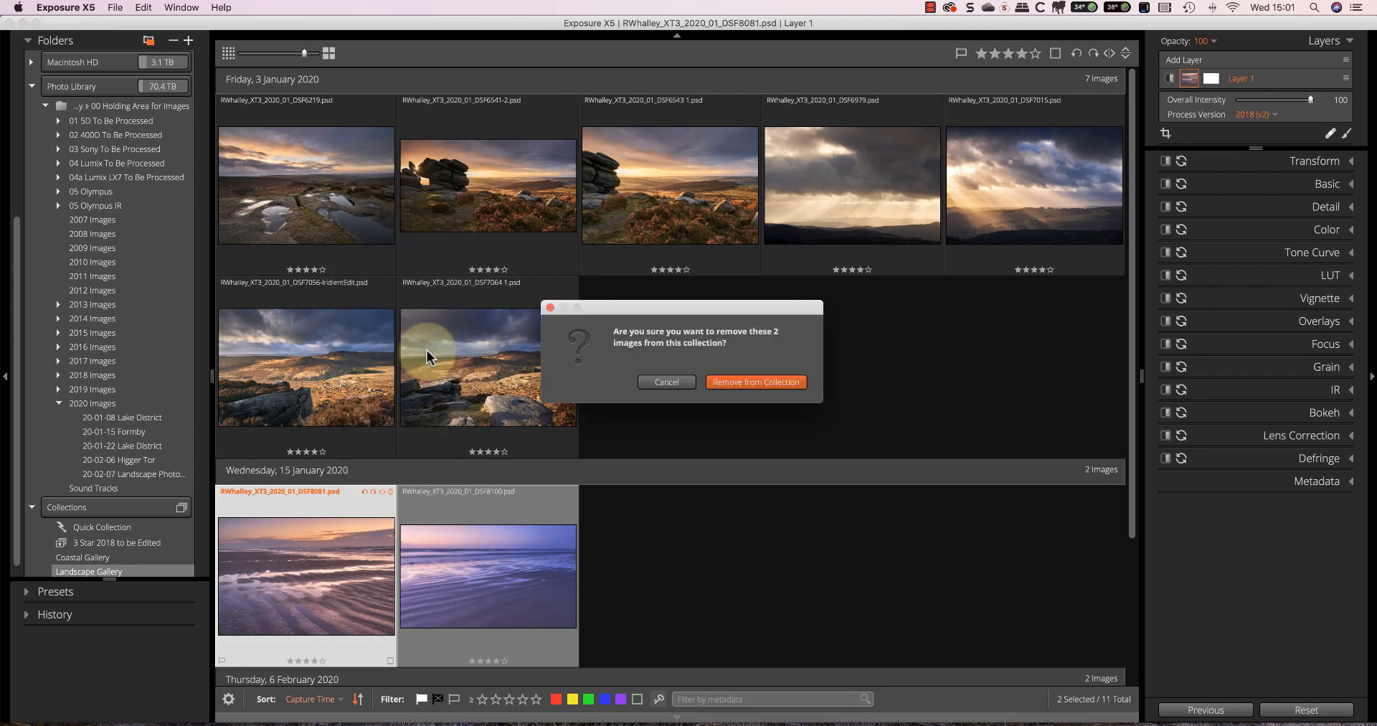
pyautogui.click(743, 382)
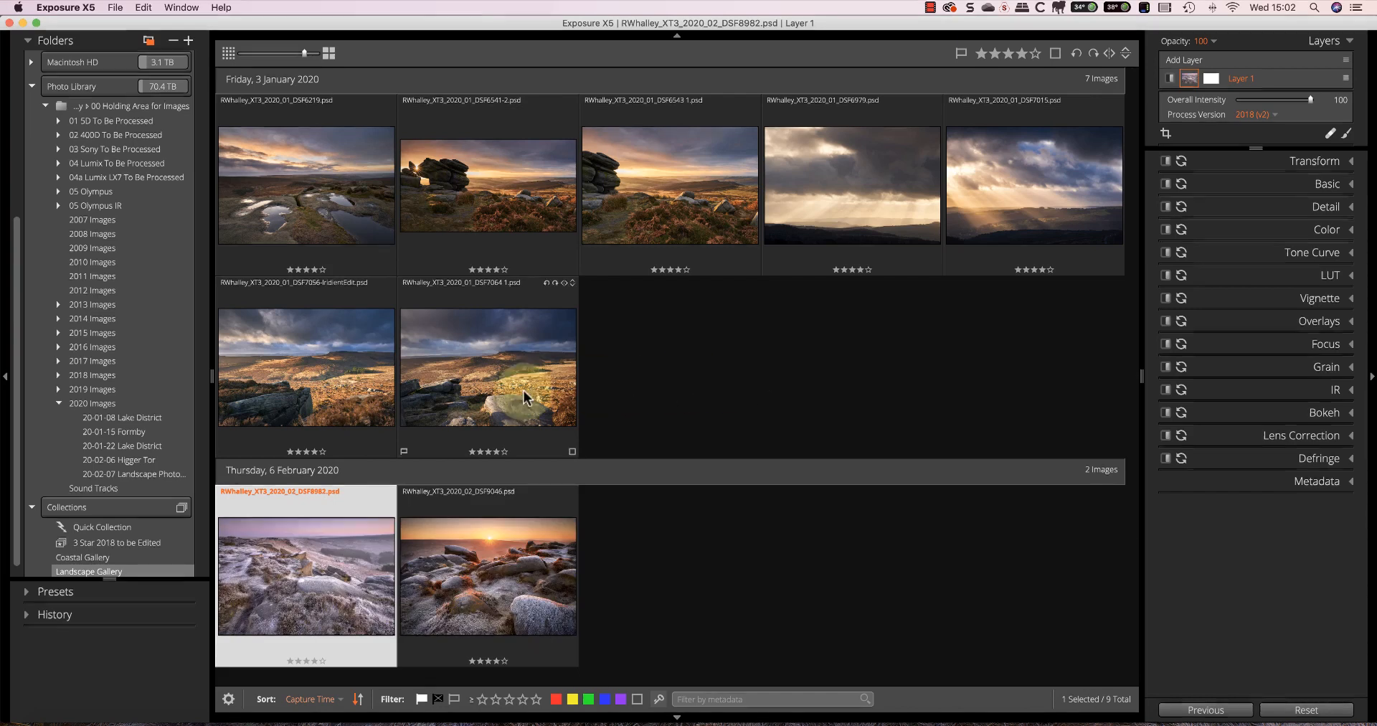
pyautogui.click(84, 557)
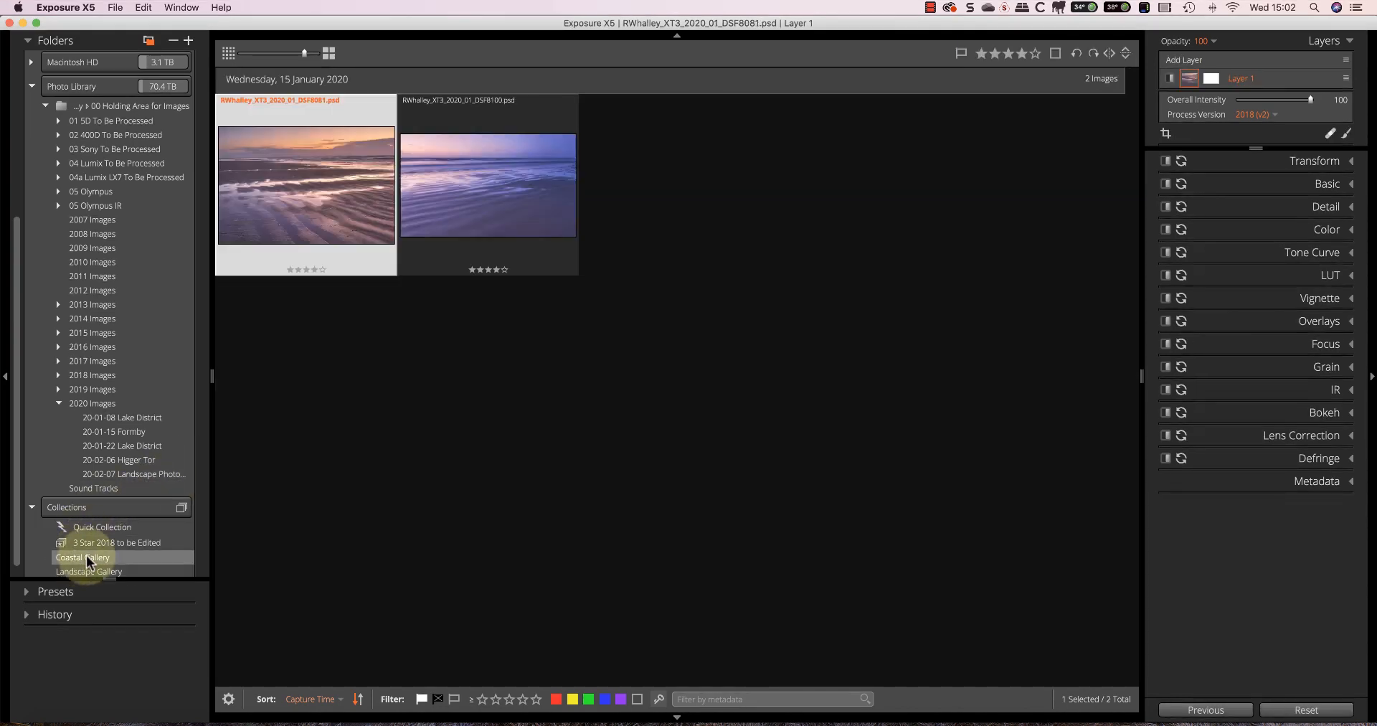
pyautogui.click(79, 570)
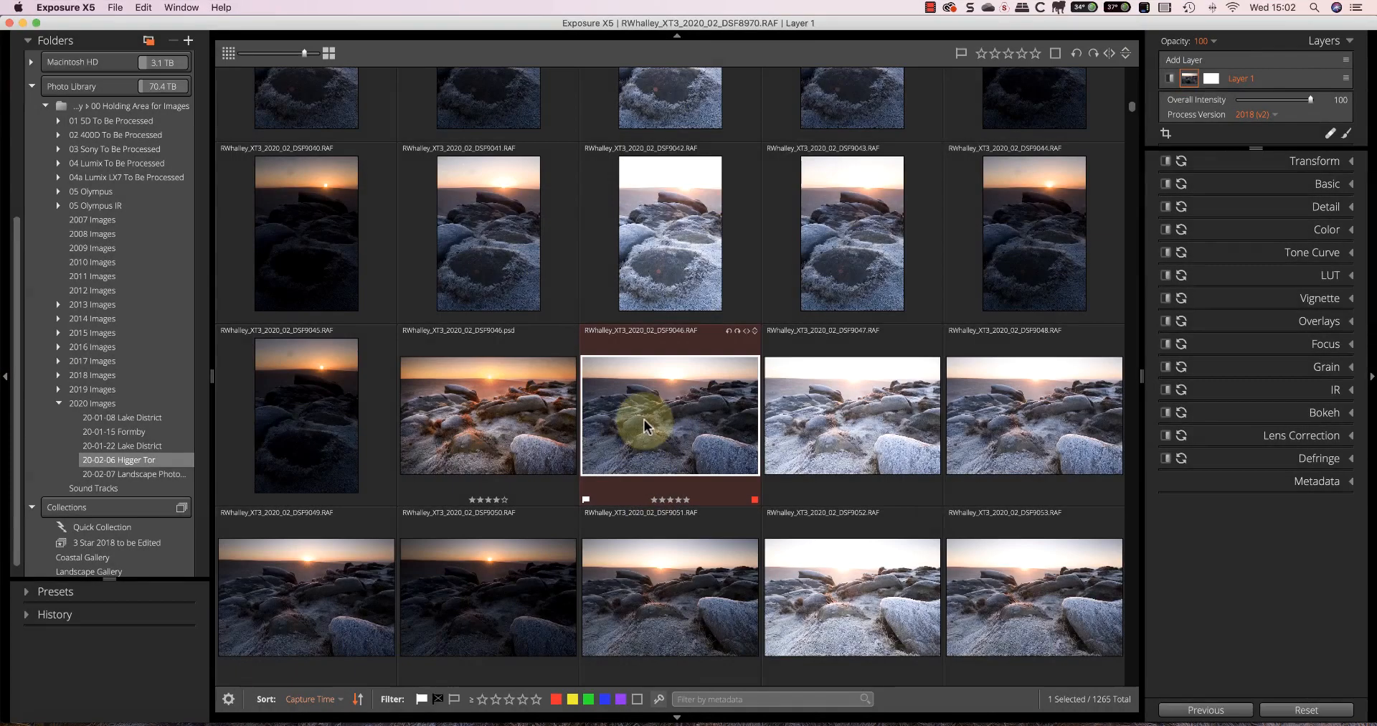
# Add DSF9046.RAF from the 20-02-06 Higger Tor folder to the Landscape Gallery collection and open that collection
pyautogui.rightClick(644, 419)
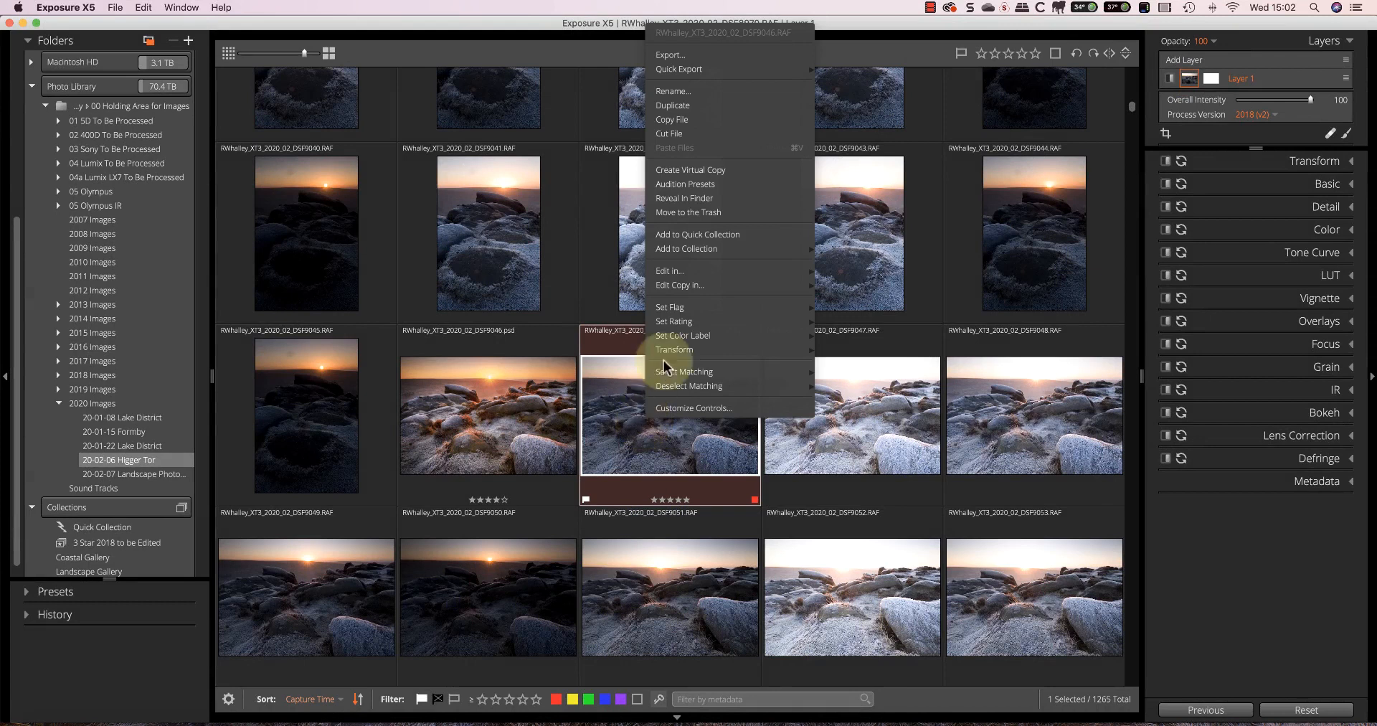
pyautogui.moveTo(739, 253)
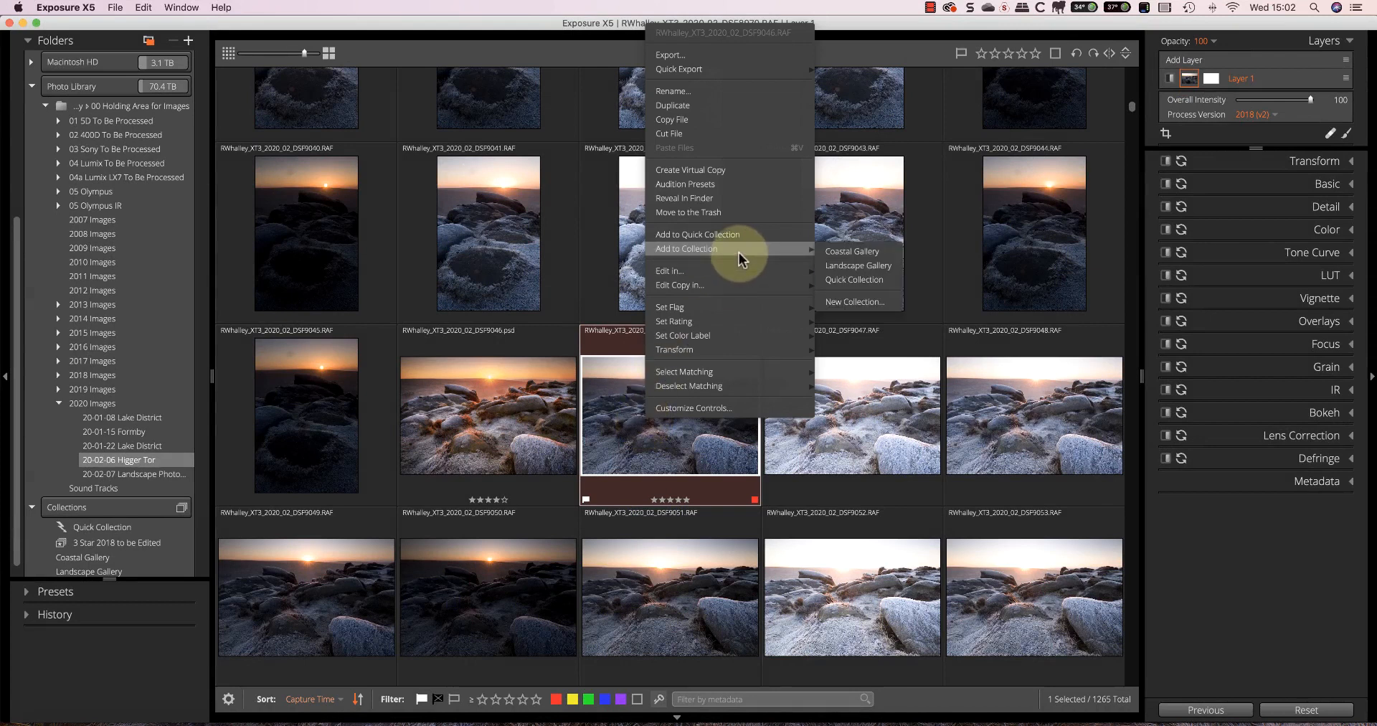
pyautogui.click(840, 262)
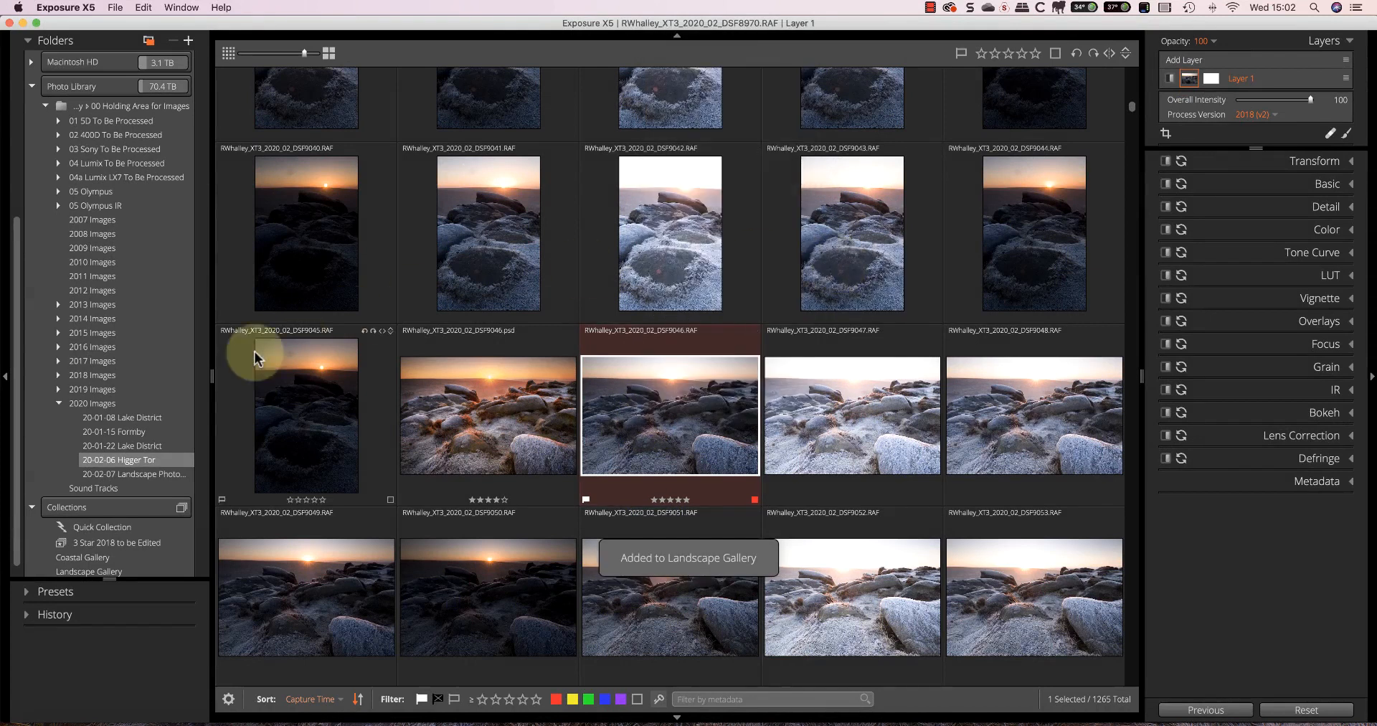
pyautogui.click(115, 571)
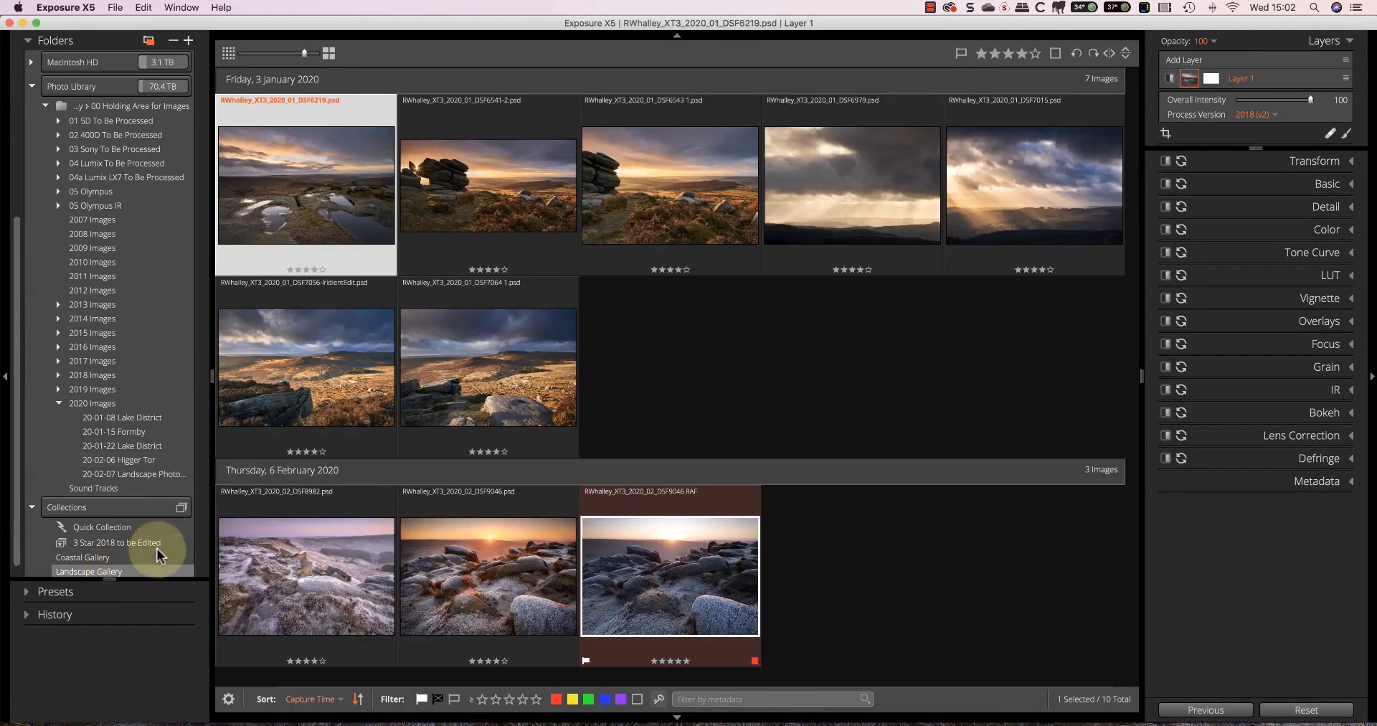
# Remove DSF9046.RAF from the Landscape Gallery collection
pyautogui.rightClick(700, 569)
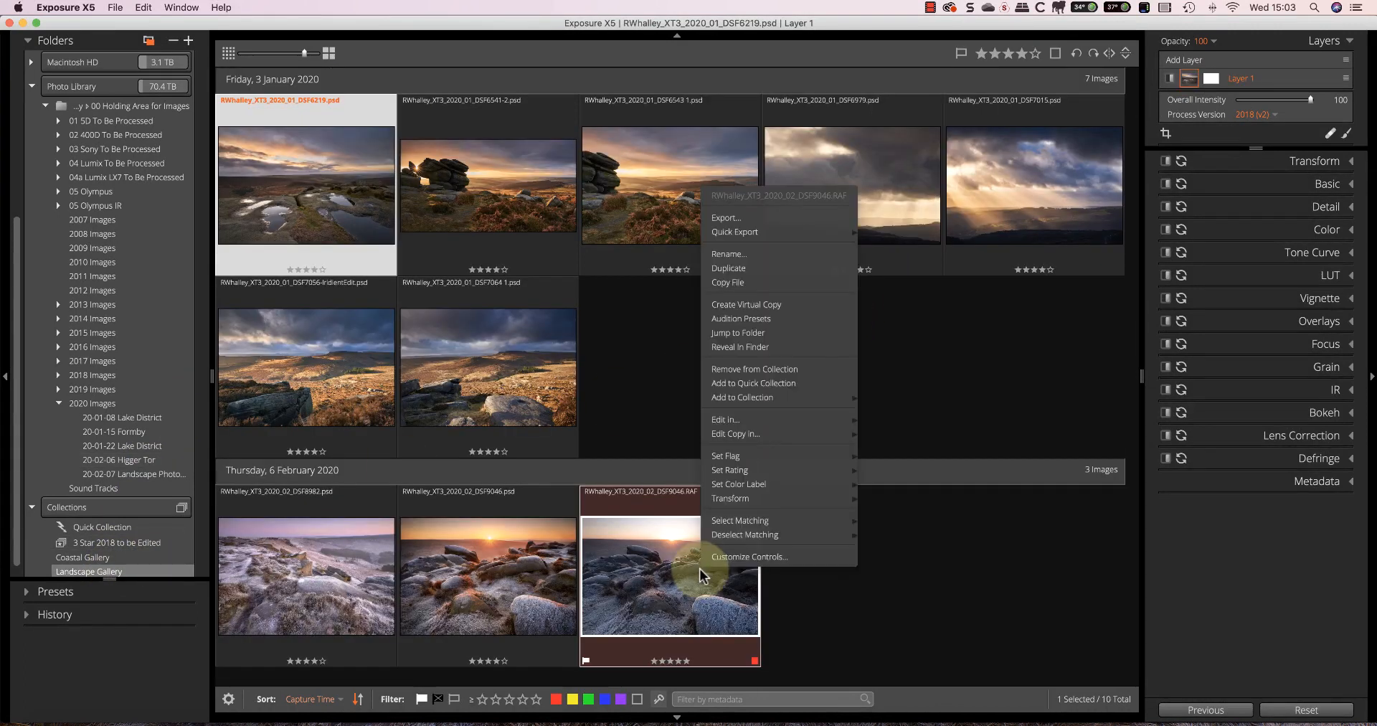
pyautogui.click(751, 367)
pyautogui.click(752, 377)
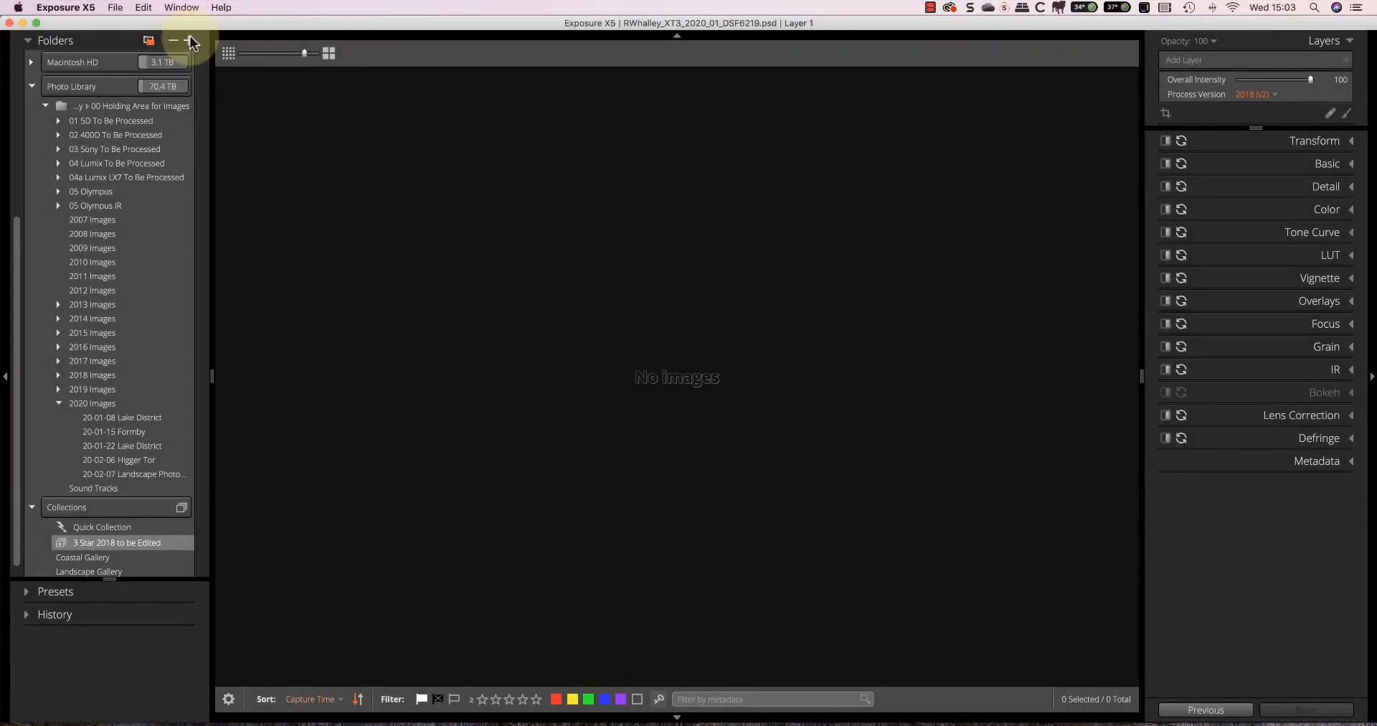
# Start a new smart collection named 3 Star 2020 with a rating criterion of at least three stars
pyautogui.click(189, 40)
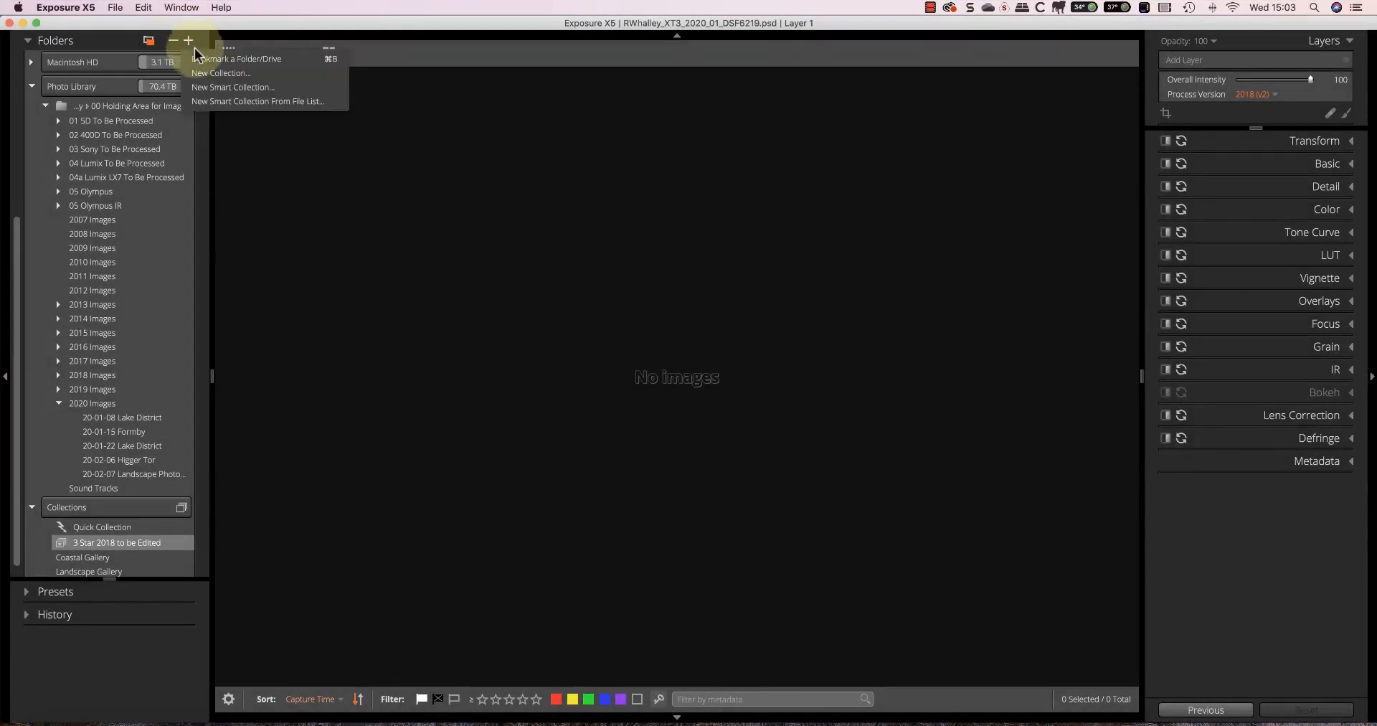
pyautogui.click(213, 88)
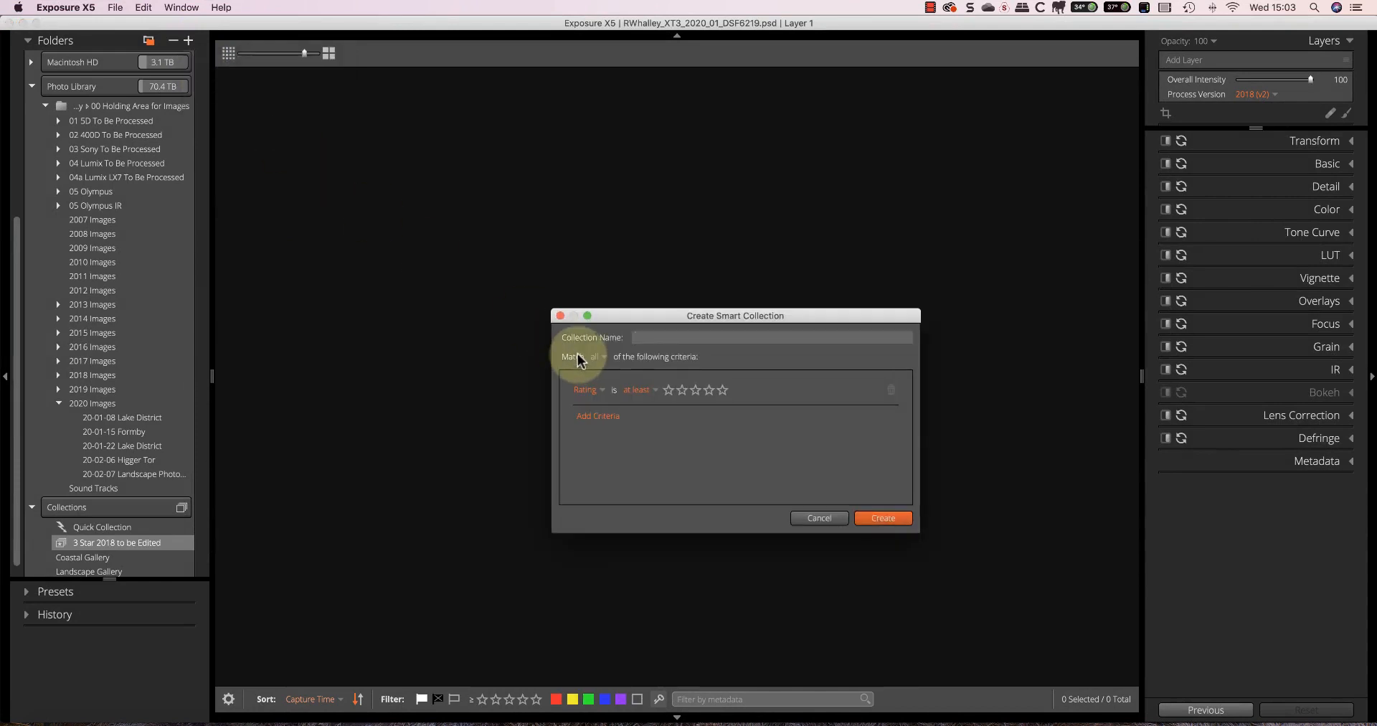
pyautogui.click(667, 337)
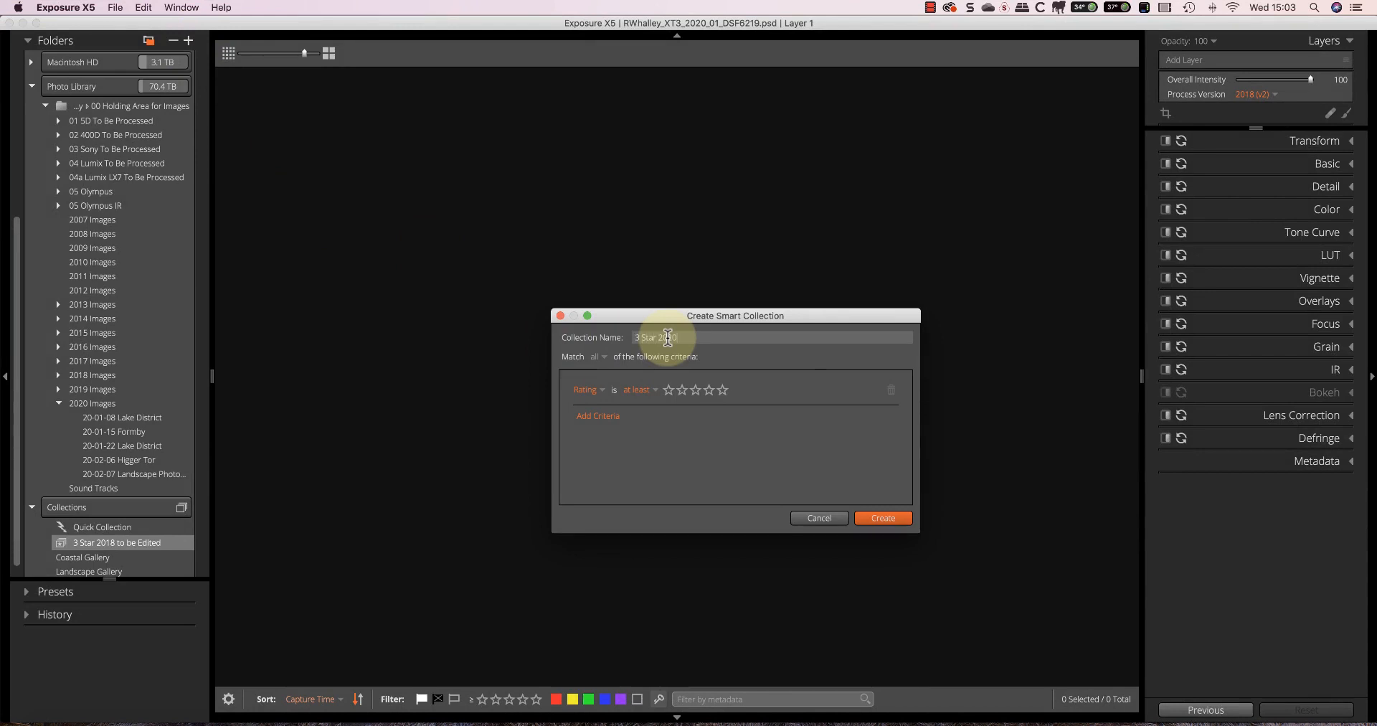
pyautogui.write('3 Star 2020')
pyautogui.click(695, 391)
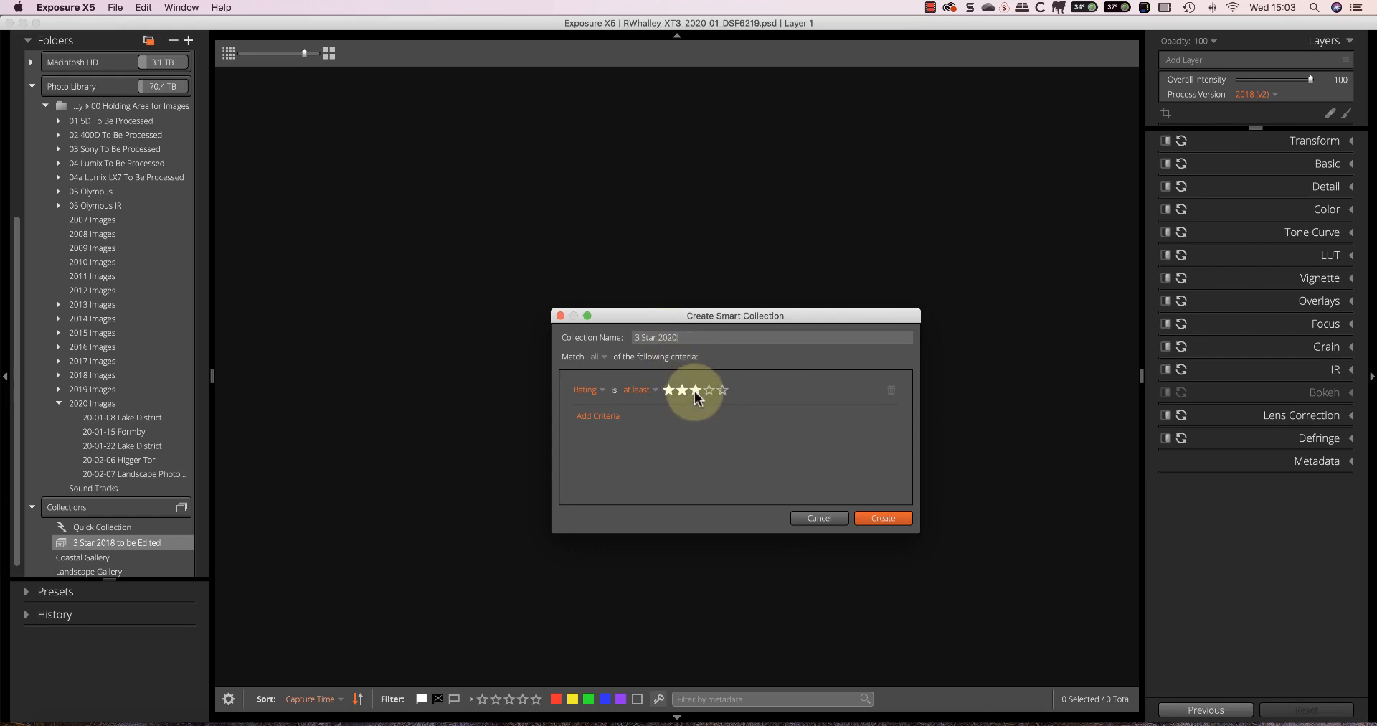
# Add a Capture Time criterion from 01/01/2020 00:00 to 26/12/2020 23:59 and create the smart collection
pyautogui.click(594, 417)
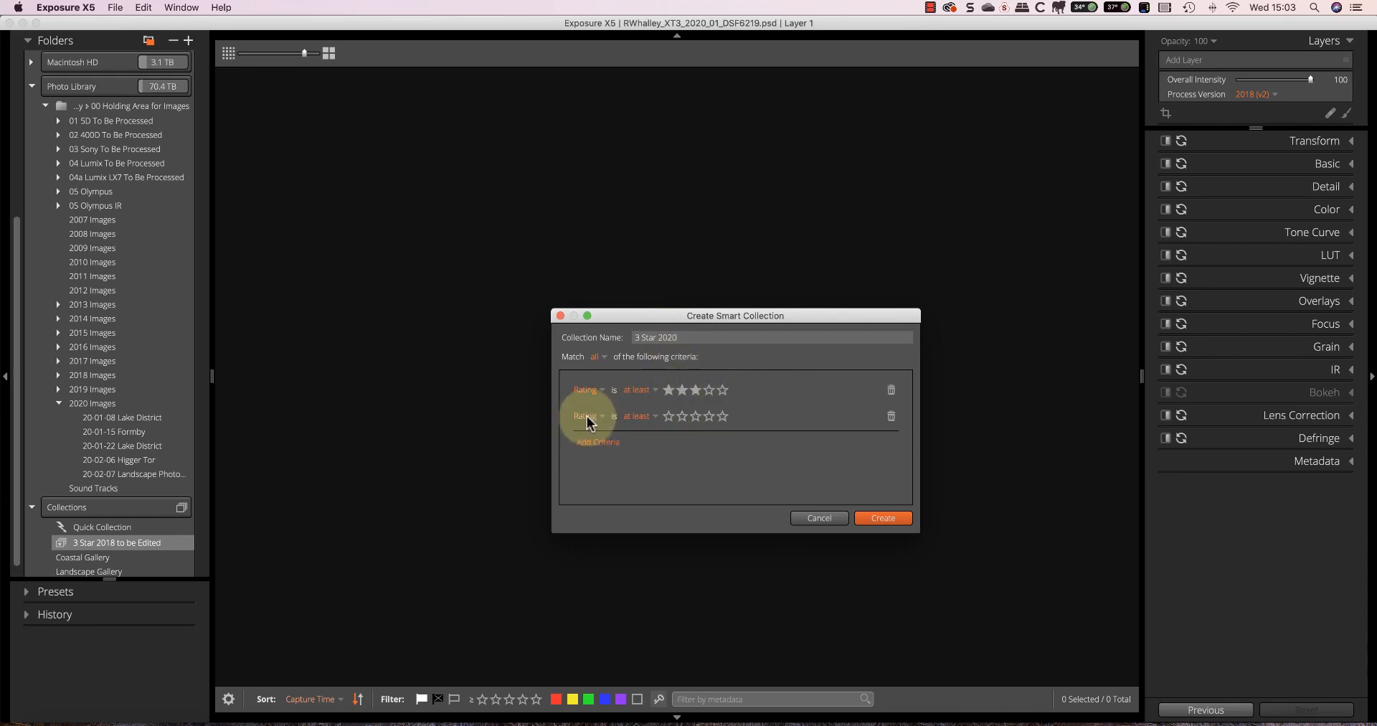
pyautogui.click(598, 417)
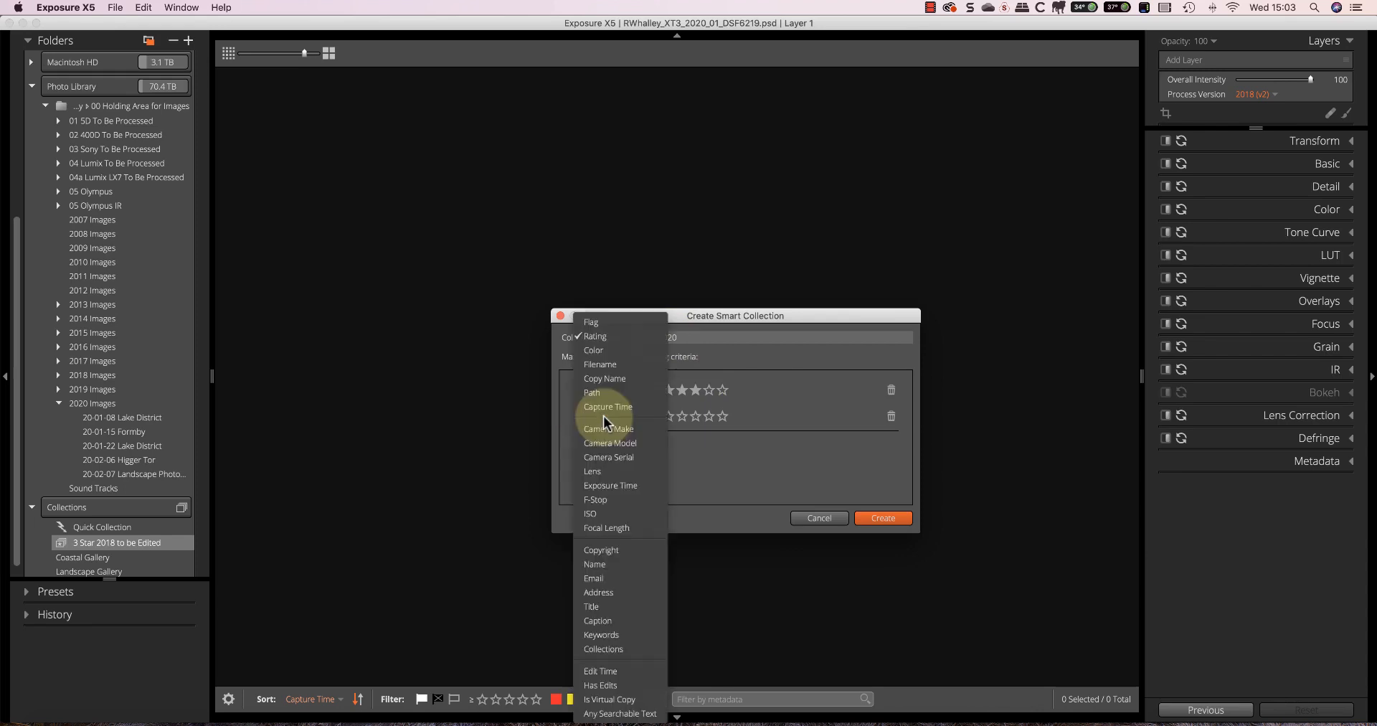
pyautogui.click(605, 406)
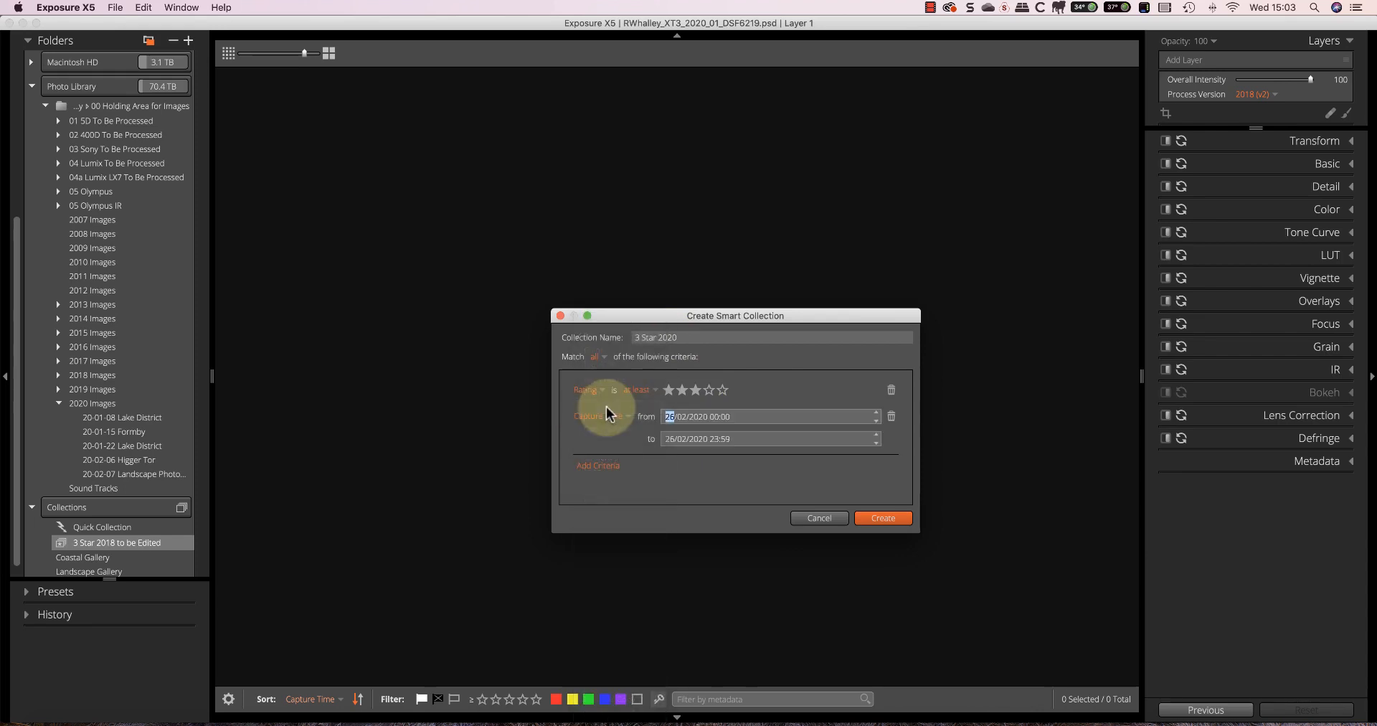
pyautogui.write('0101')
pyautogui.click(663, 439)
pyautogui.write('12')
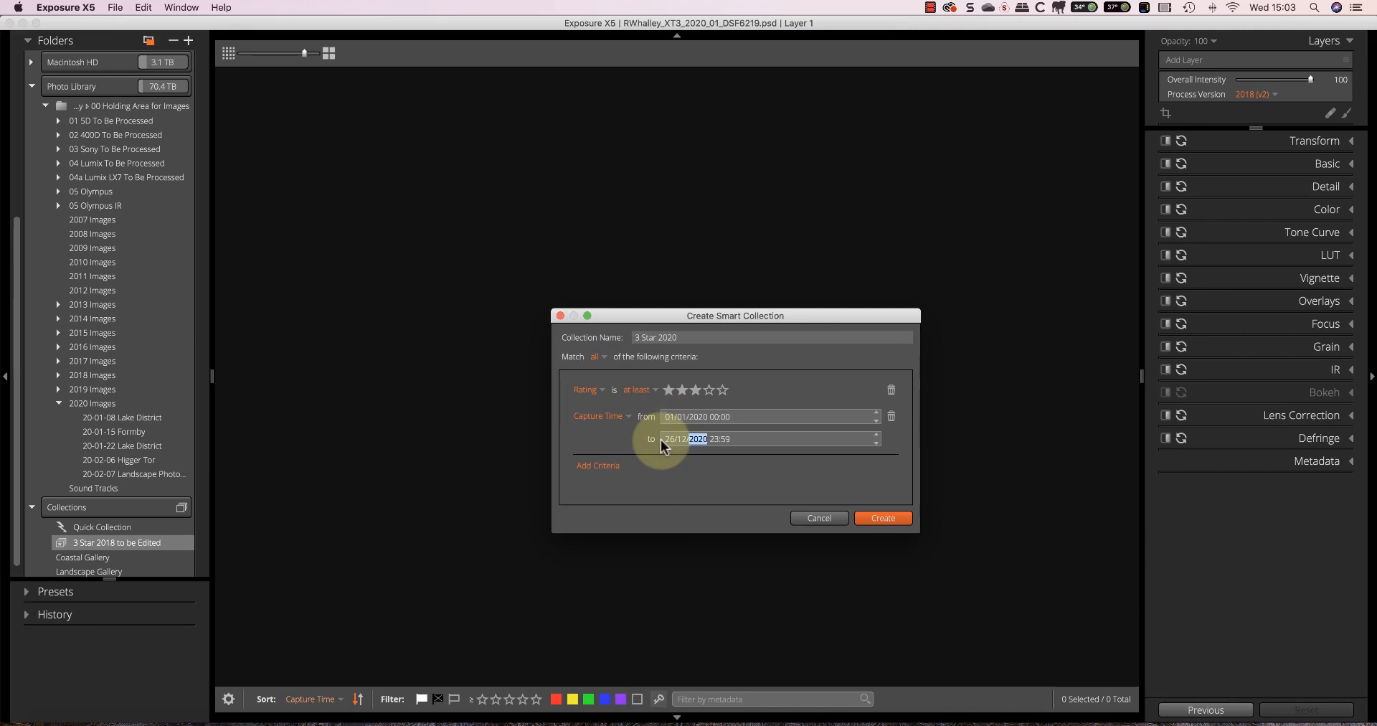
pyautogui.click(883, 518)
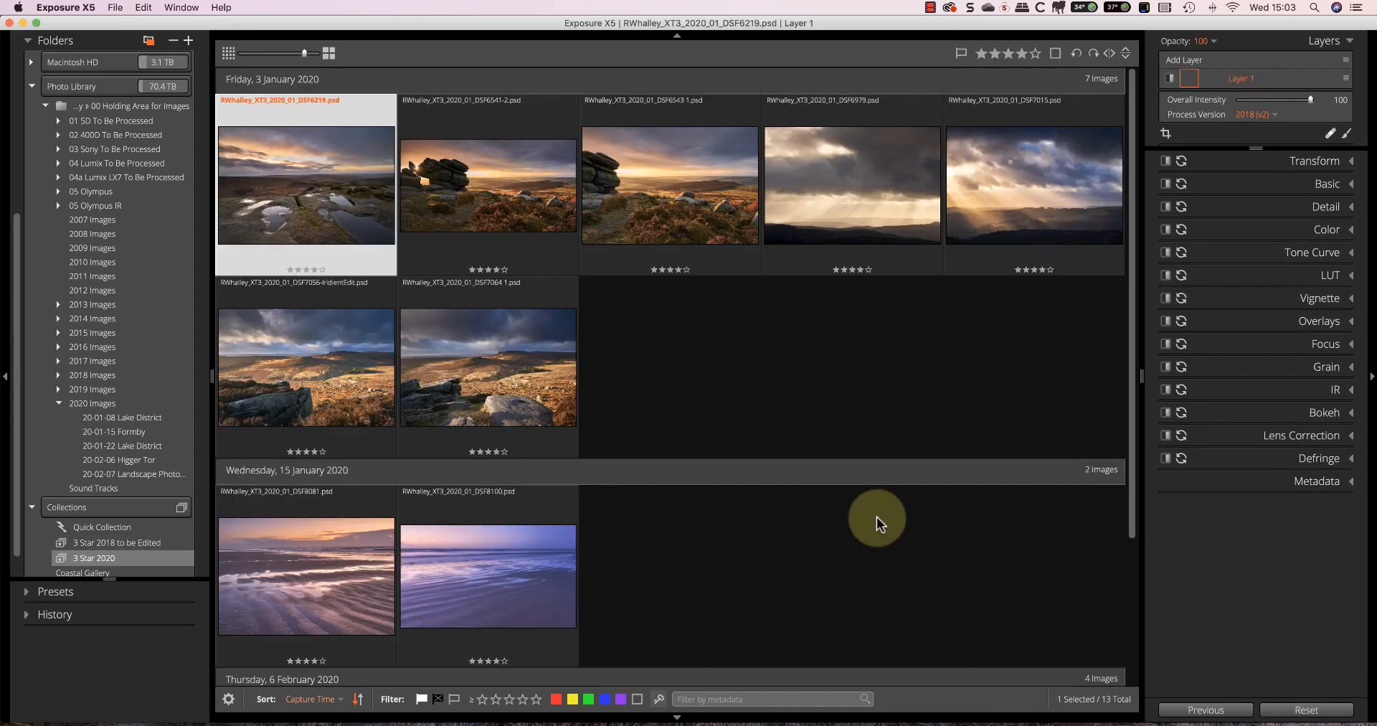